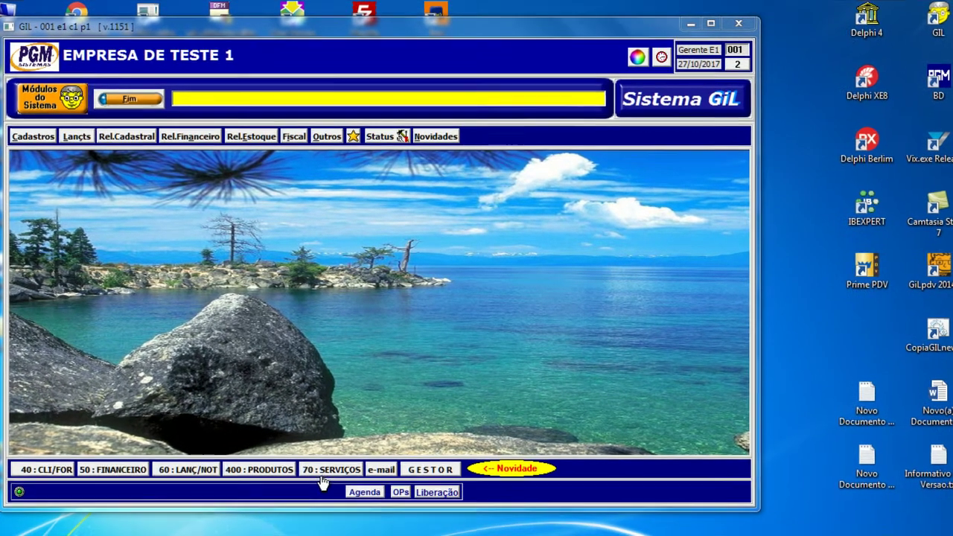
Open the 70 Serviços module, list all quotes unfiltered and widen the window to show the full grid.
left_click(341, 461)
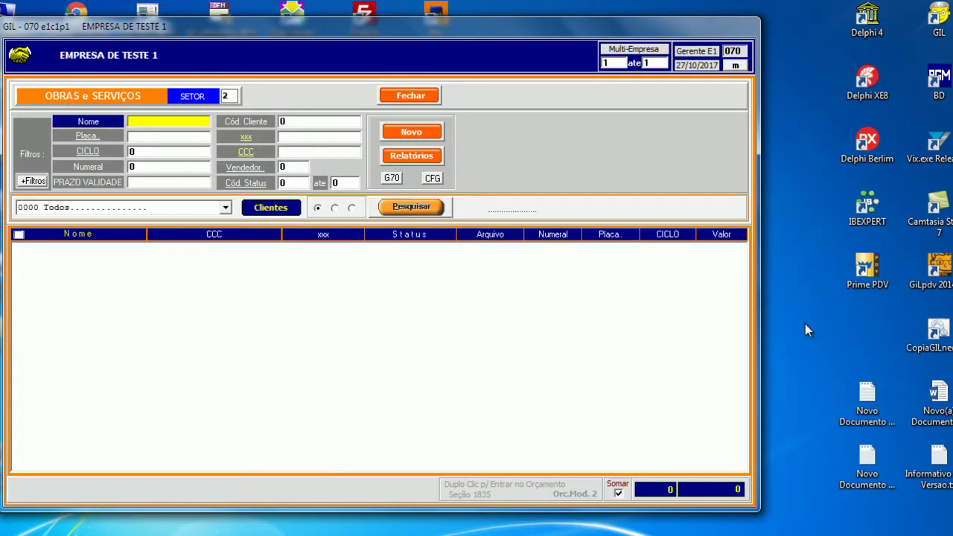
left_click(416, 212)
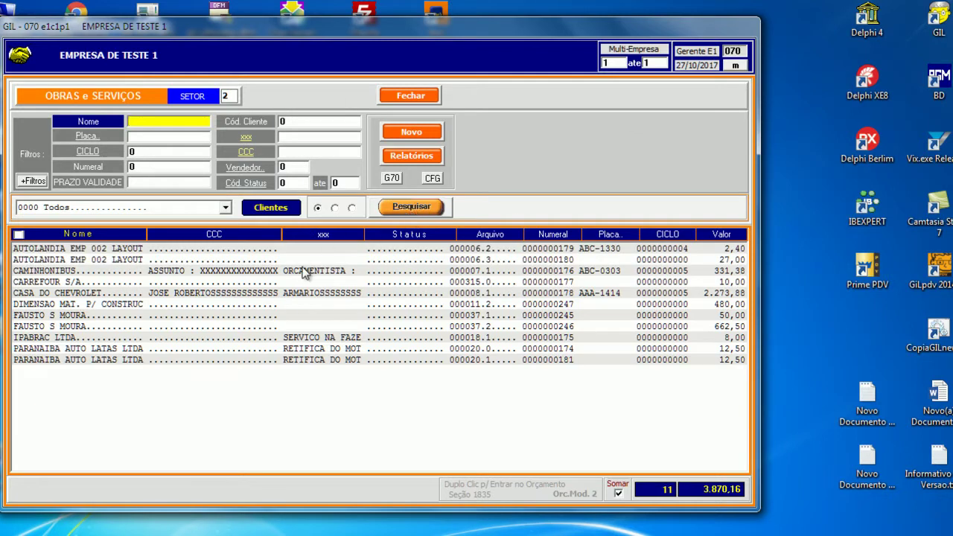
left_click_drag(758, 509, 898, 515)
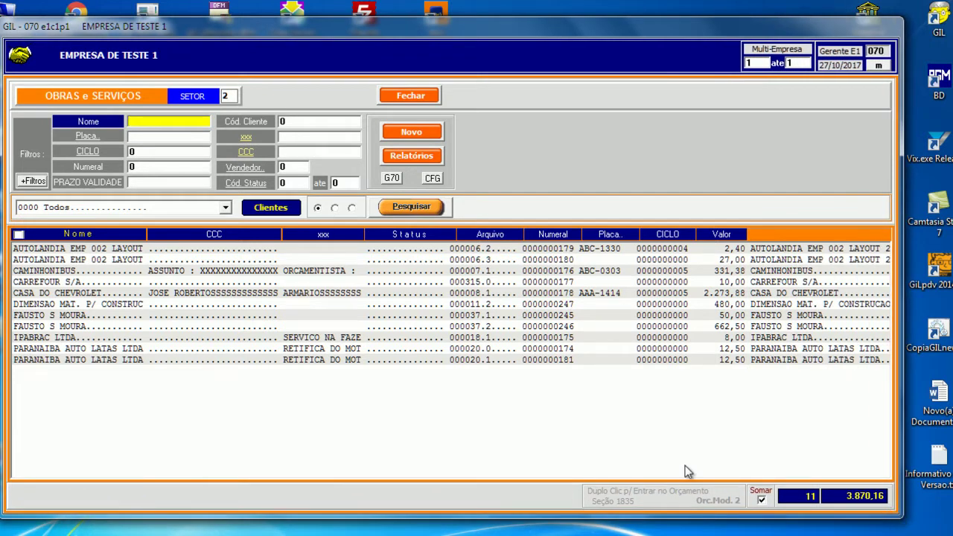
left_click(197, 307)
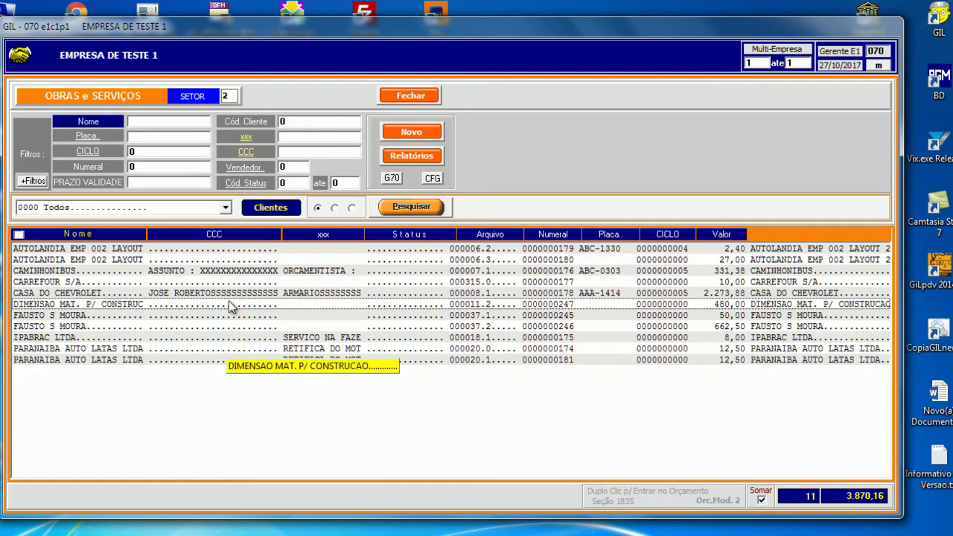
Search the quotes by the name DIMEN and open the DIMENSAO MAT. P/ CONSTRUCAO quote.
left_click(170, 124)
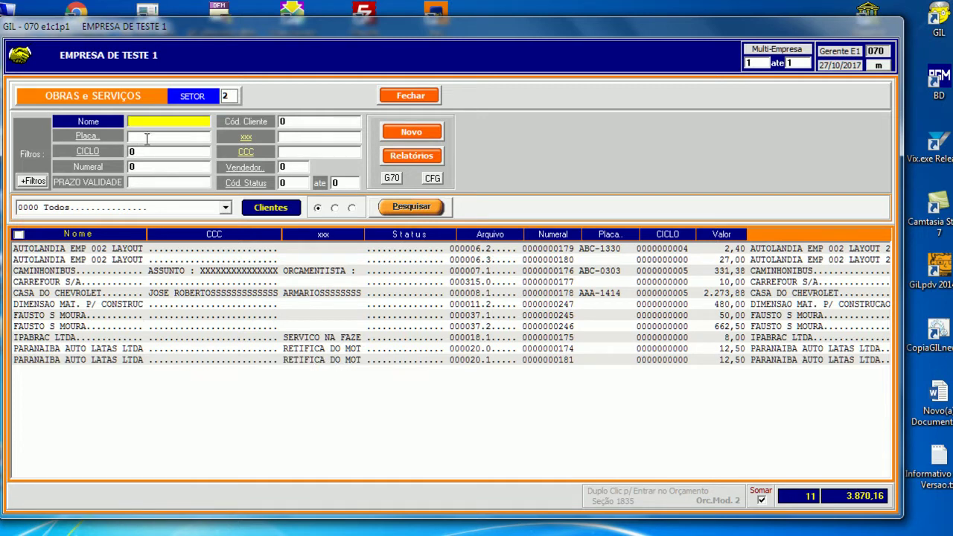
type("DIMEN")
key("Return")
left_click(422, 210)
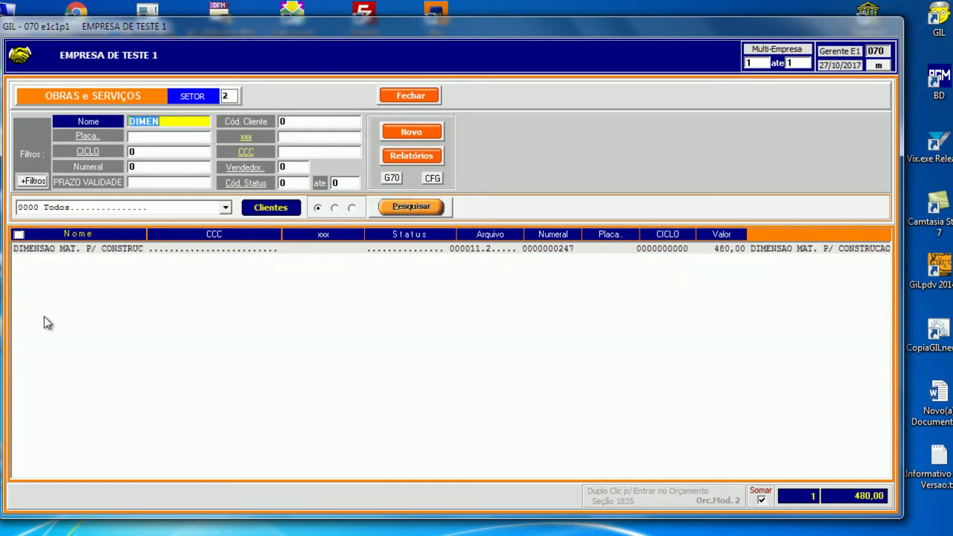
double_click(226, 249)
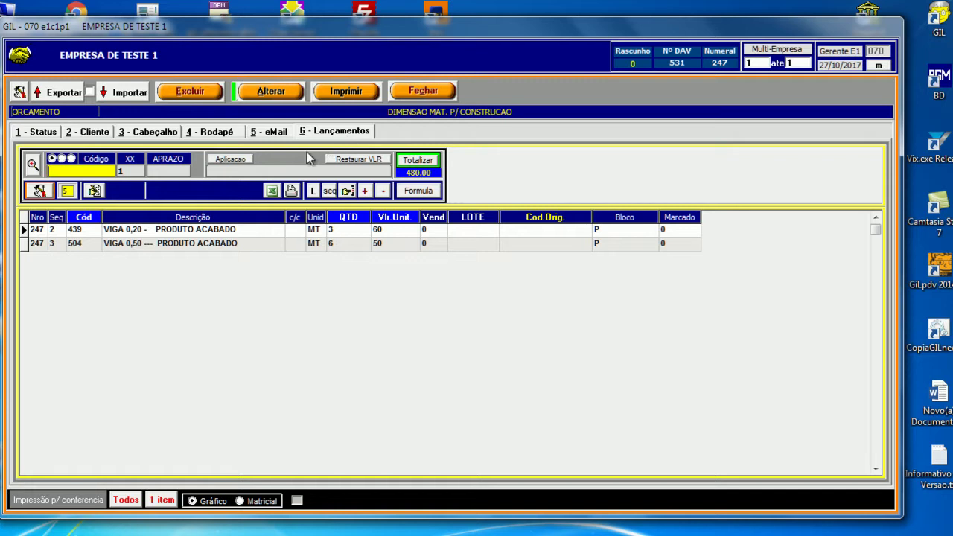
Add the product with code 5 to the quote's items.
left_click(89, 171)
type("5")
key("Return")
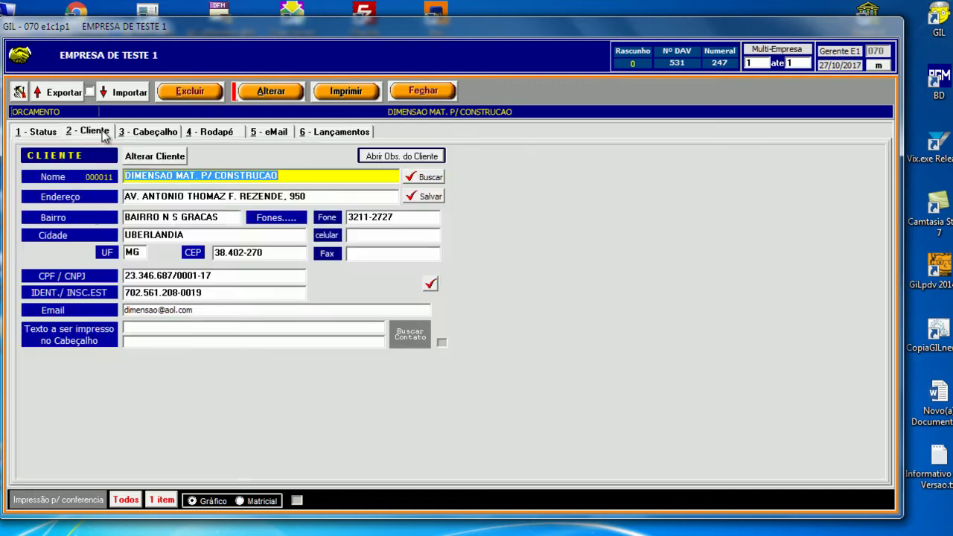
Examine the quote's client, status, header, footer and e-mail sections, ending on its item entries.
left_click(92, 131)
left_click(47, 135)
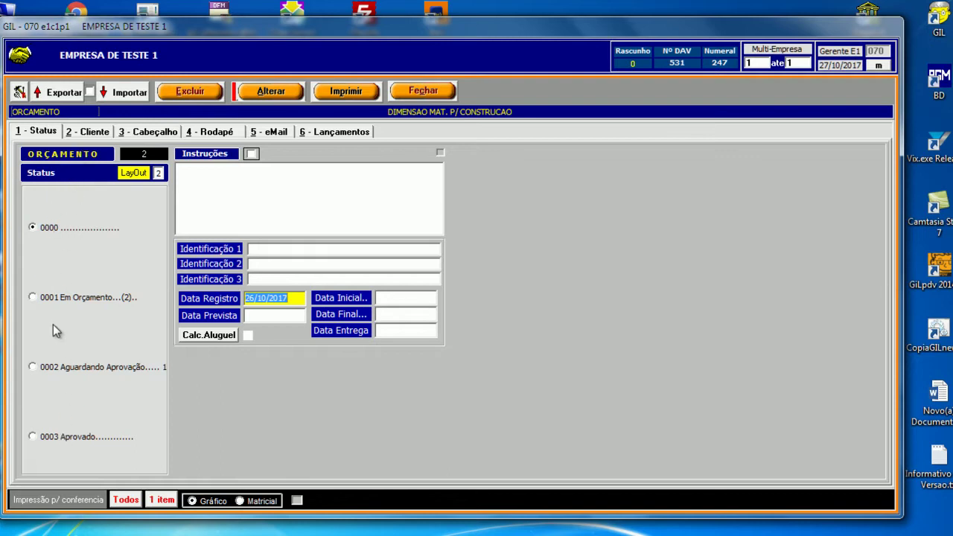
left_click(96, 138)
left_click(163, 140)
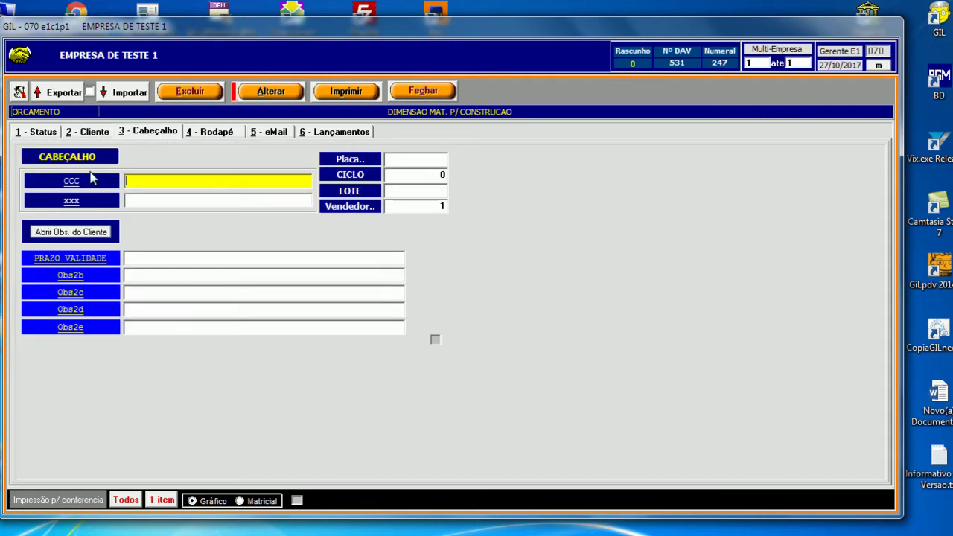
left_click(216, 131)
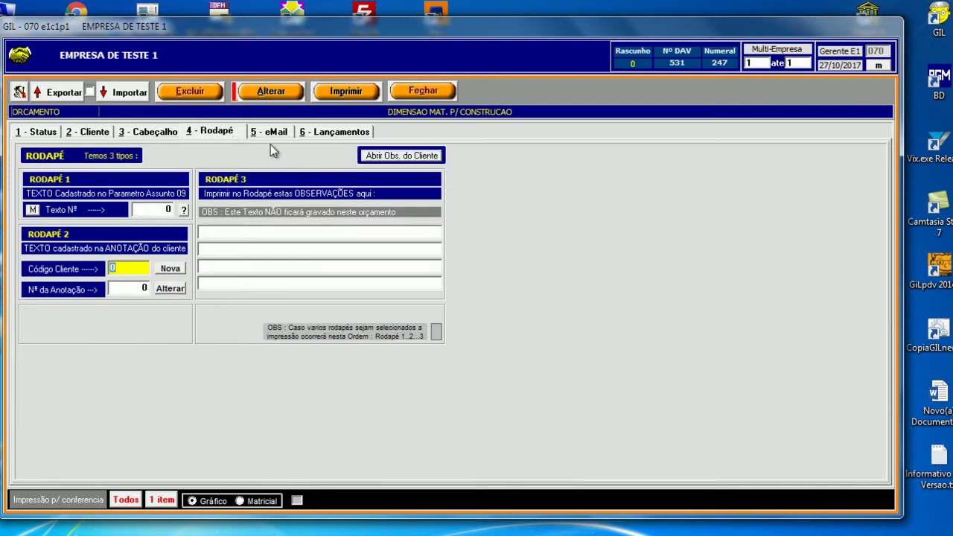
left_click(276, 134)
left_click(323, 136)
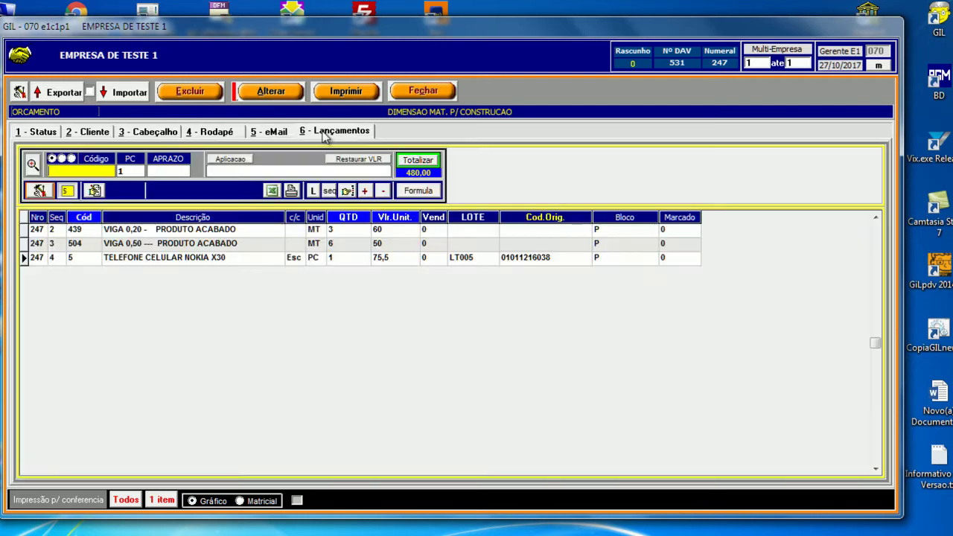
Save and close the changed quote, and list all quotes again without the name filter.
left_click(270, 95)
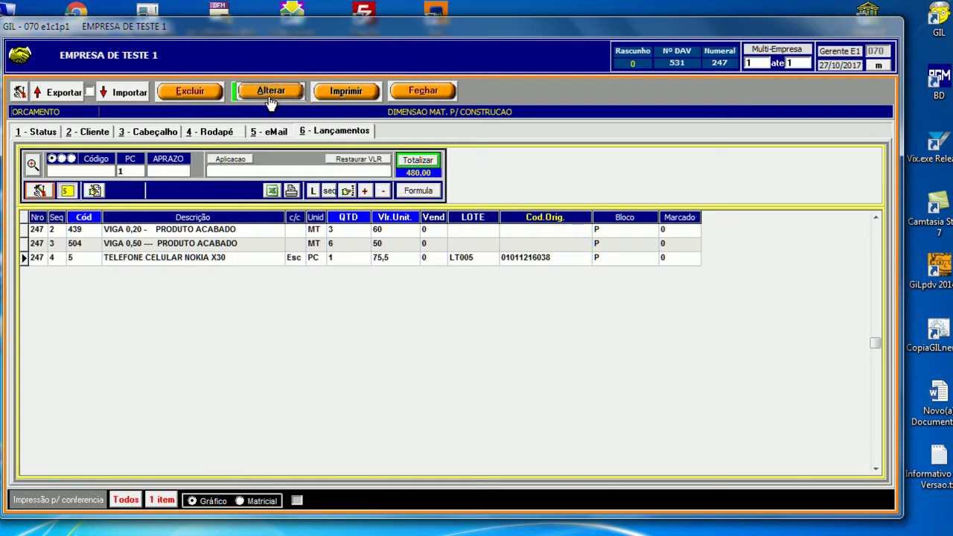
left_click(422, 97)
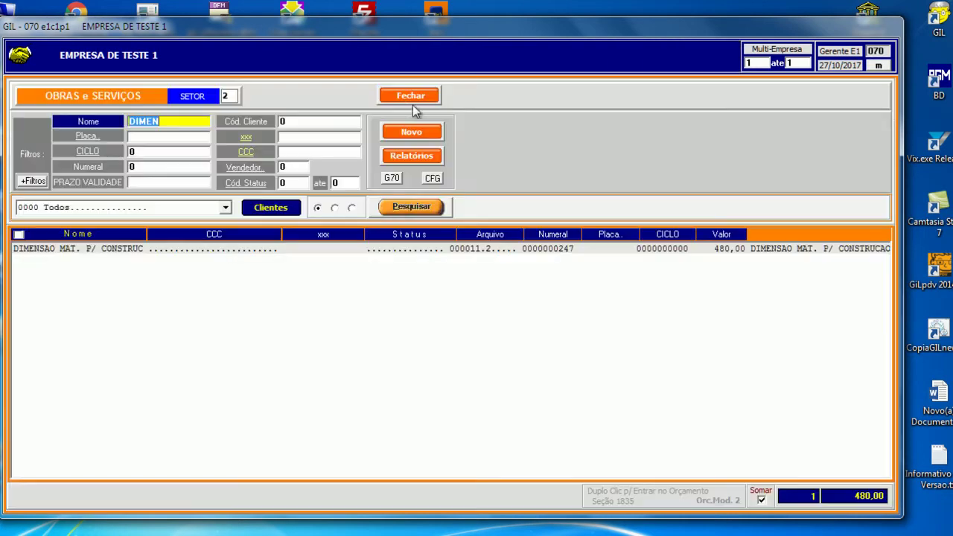
left_click(402, 210)
key("BackSpace")
left_click(402, 210)
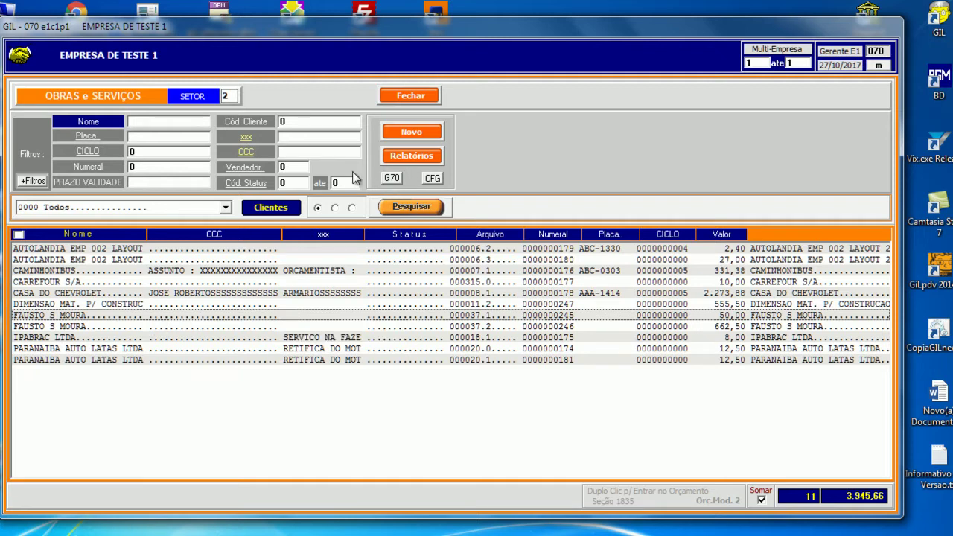
Generate the Listagem Produtos ou Etiquetas report for all listed quotes, review it to its end and return to the quote list.
left_click(393, 158)
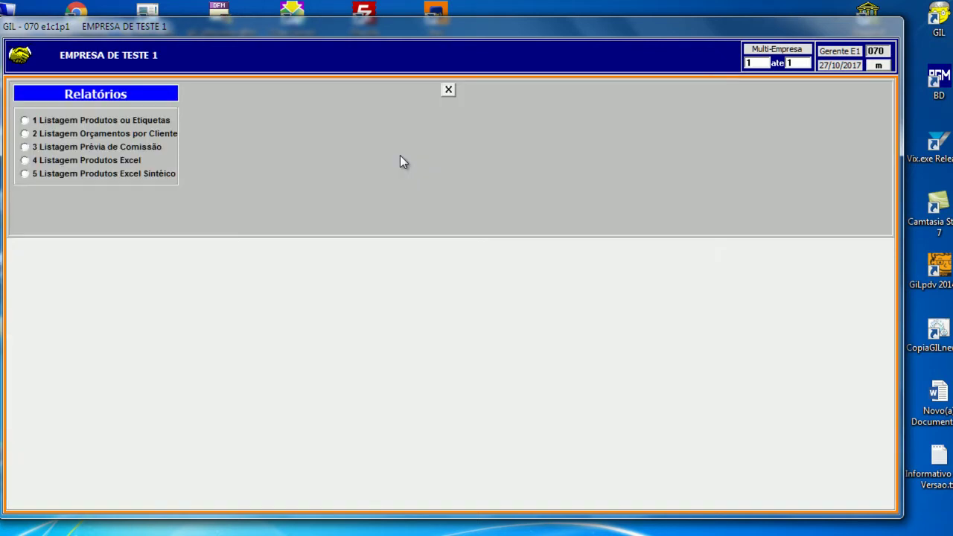
left_click(46, 123)
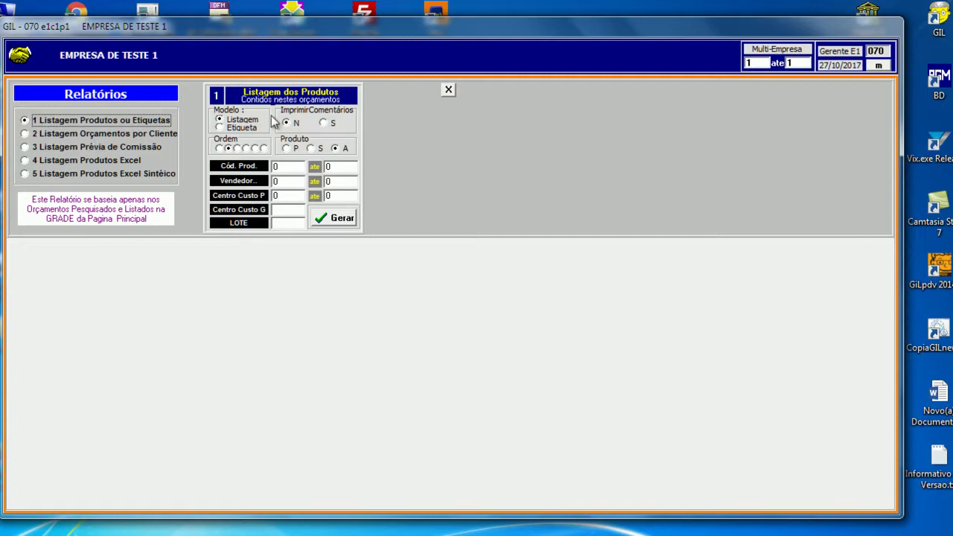
left_click(340, 219)
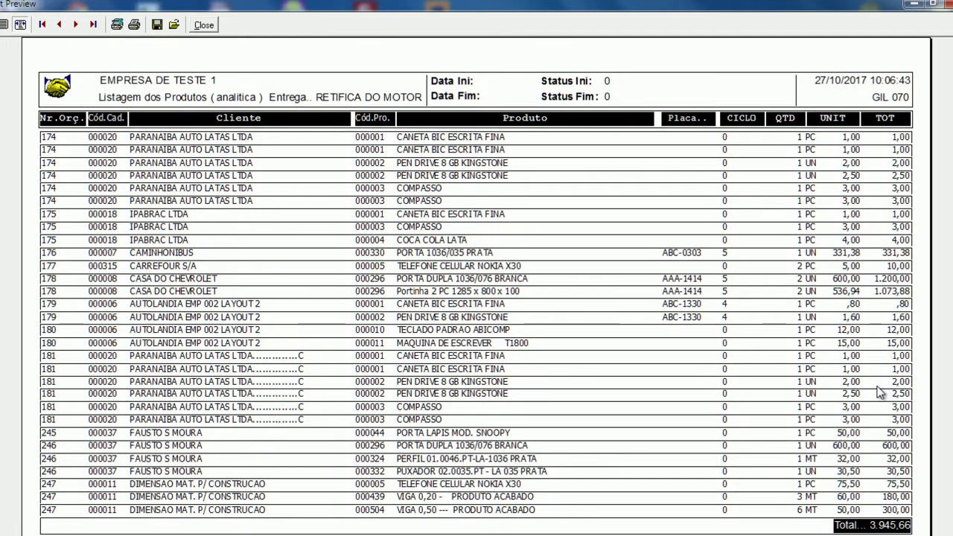
scroll(596, 168, "down", 3)
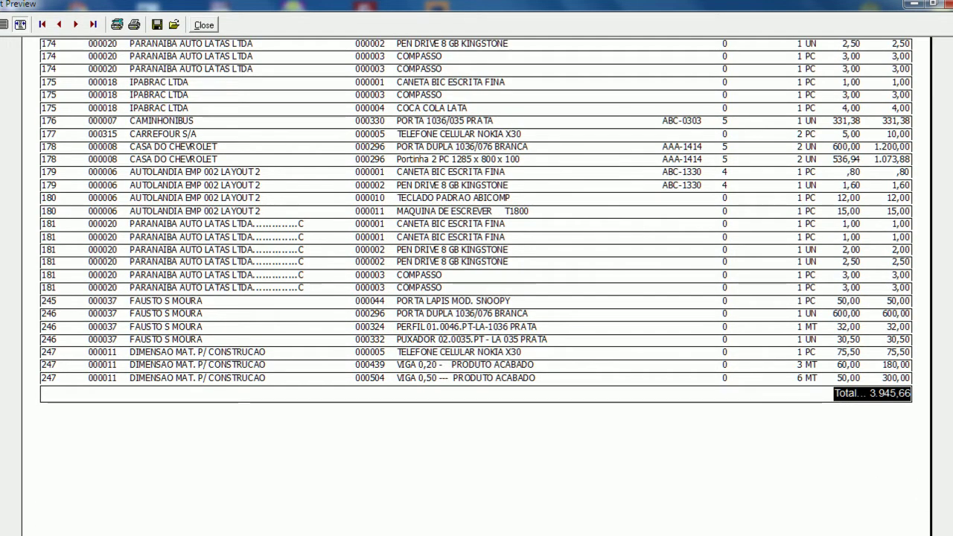
scroll(201, 80, "up", 3)
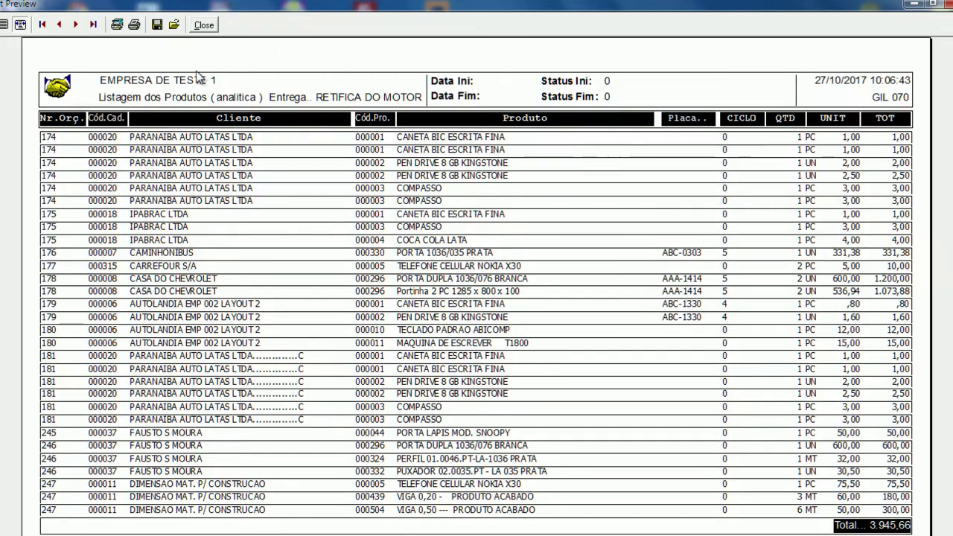
left_click(201, 26)
left_click(448, 89)
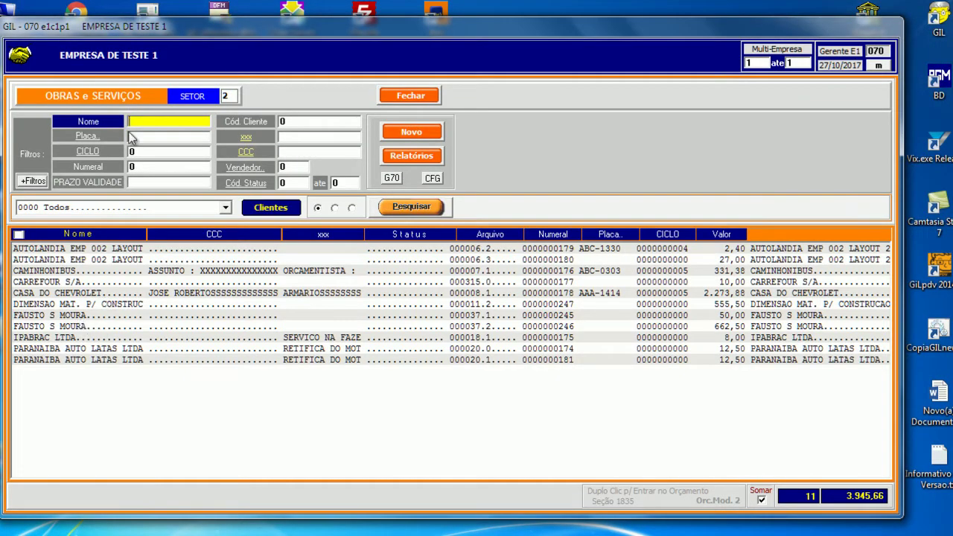
Filter the quote list by the customer's first name.
type("FAUSTO")
key("Return")
left_click(432, 211)
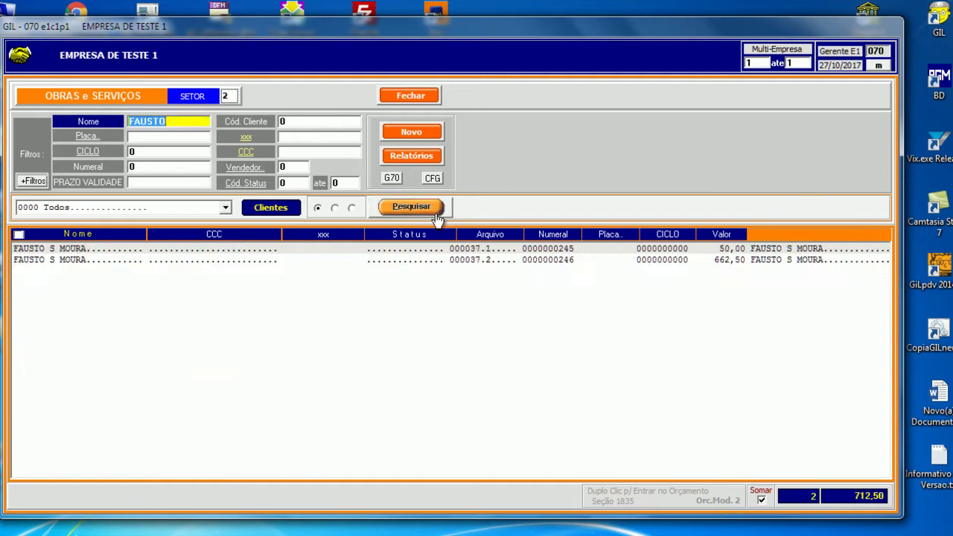
Preview the product listing report for the filtered customer's quotes and close the preview.
left_click(411, 157)
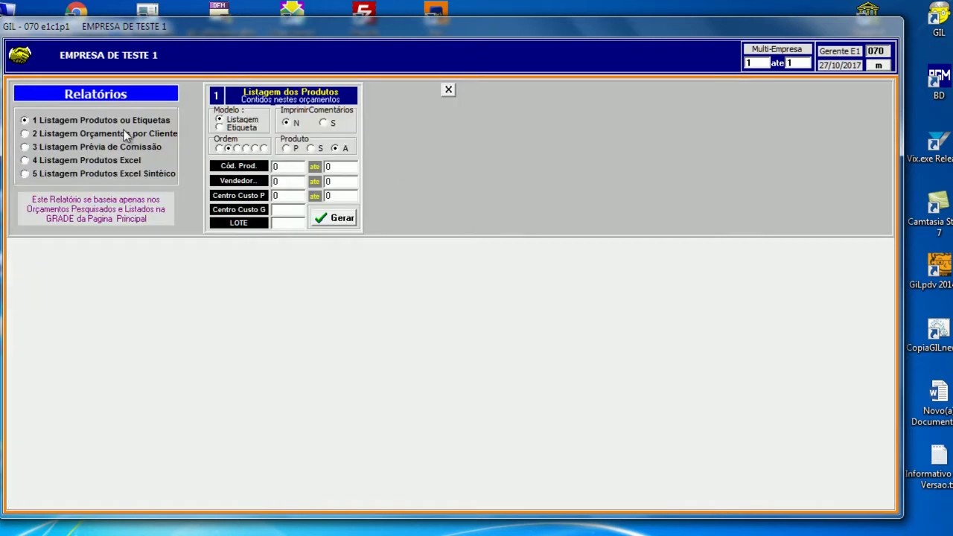
left_click(336, 219)
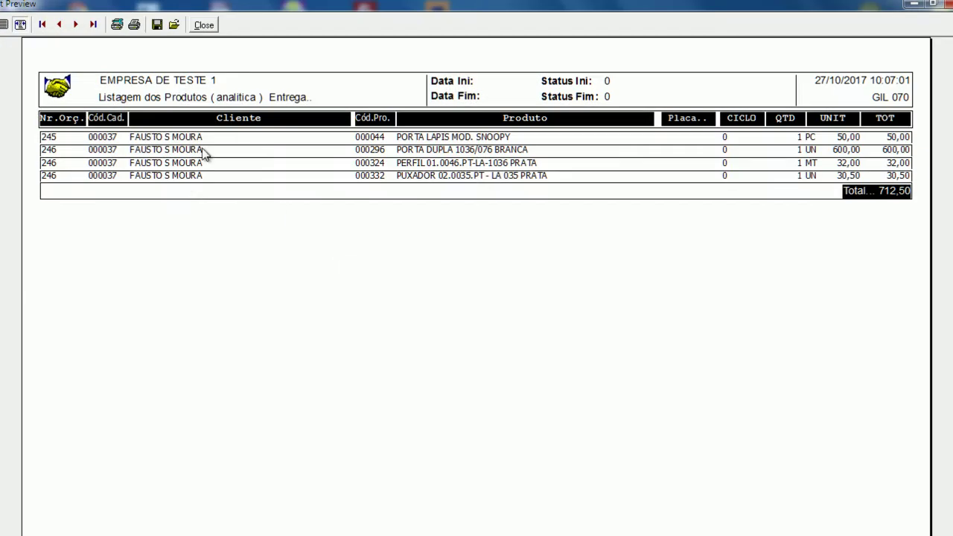
left_click(199, 29)
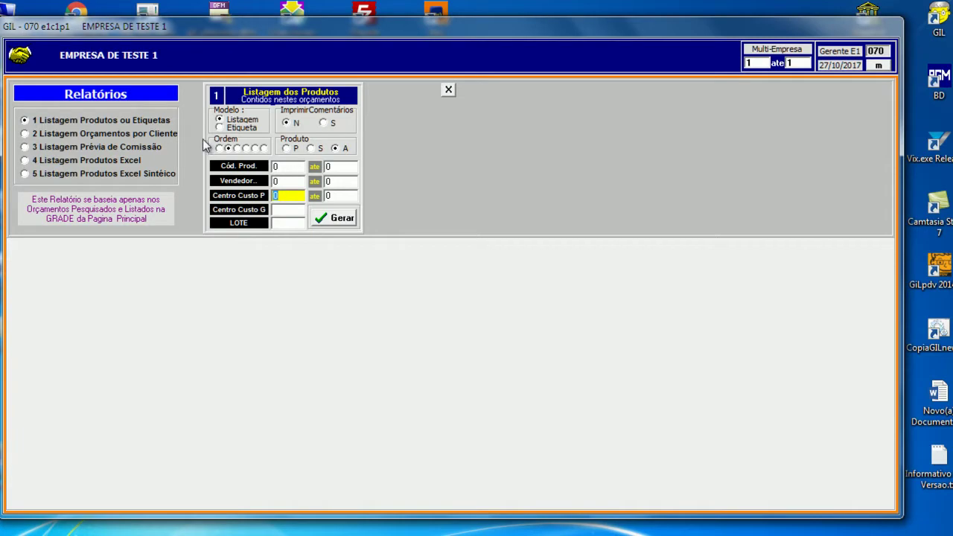
Generate the Listagem Produtos Excel report for the filtered quotes and close the workbook without saving.
left_click(38, 163)
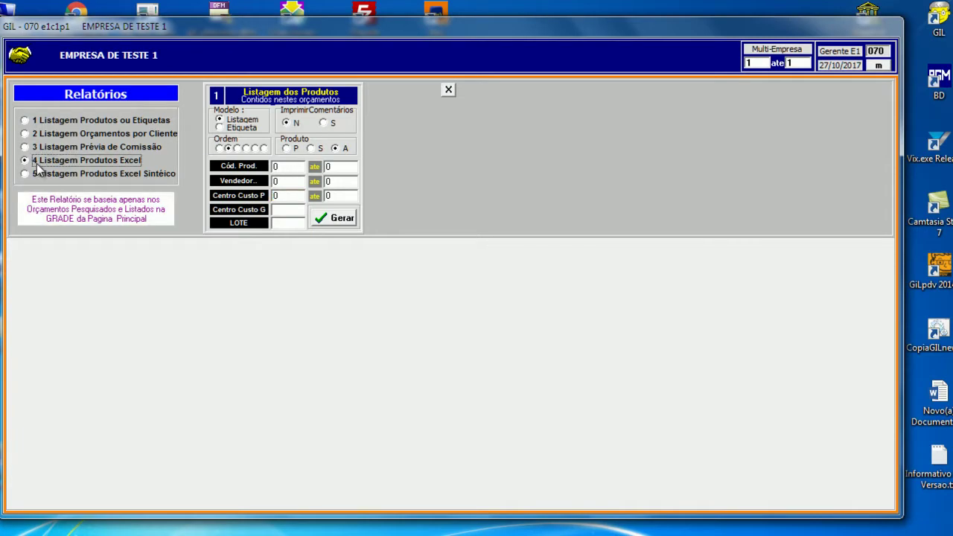
left_click(331, 222)
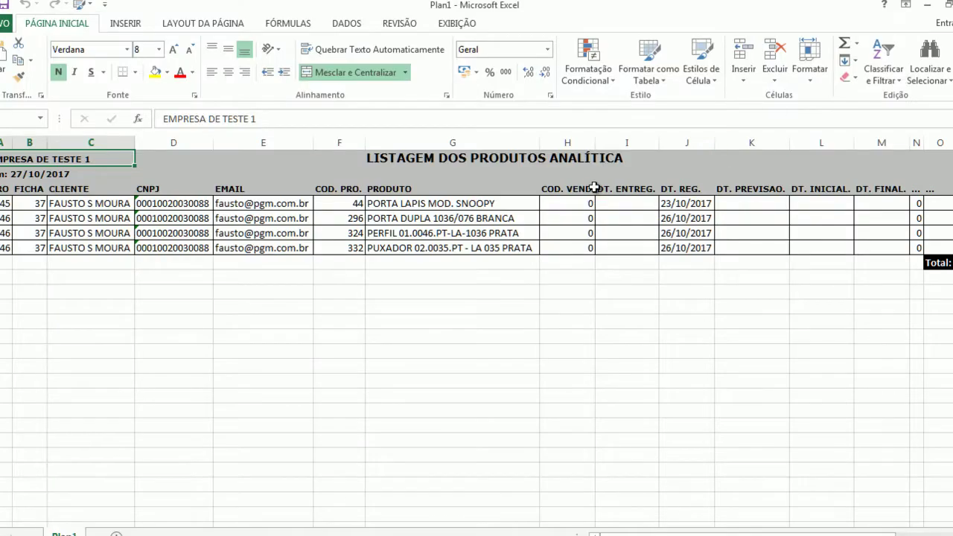
left_click(944, 5)
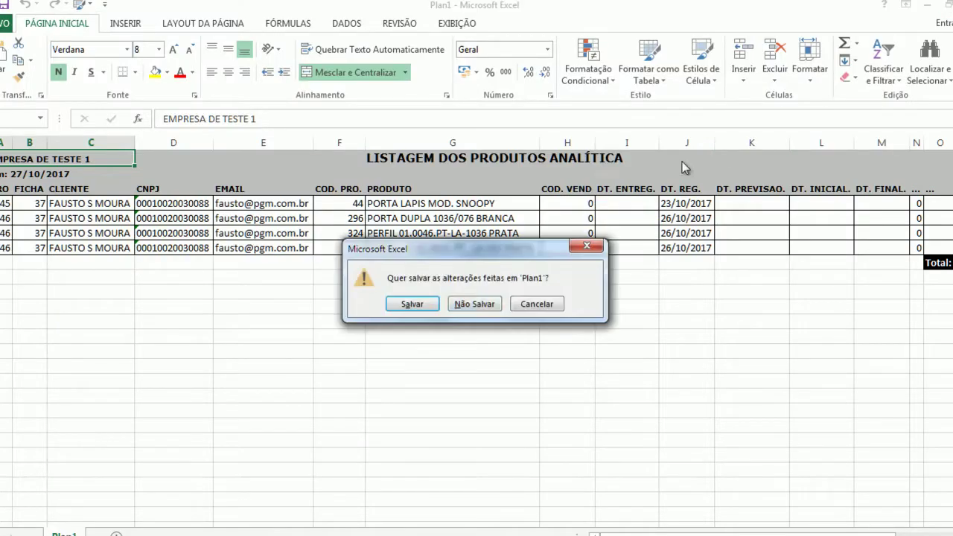
left_click(466, 307)
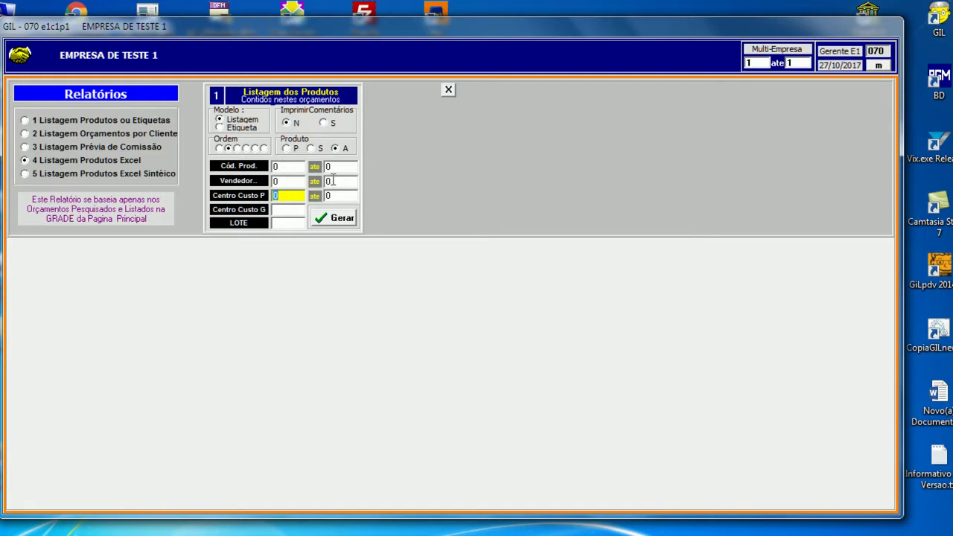
Set the Excel product listing to the sixth sort order and restrict its item type to P (Produto).
left_click(295, 149)
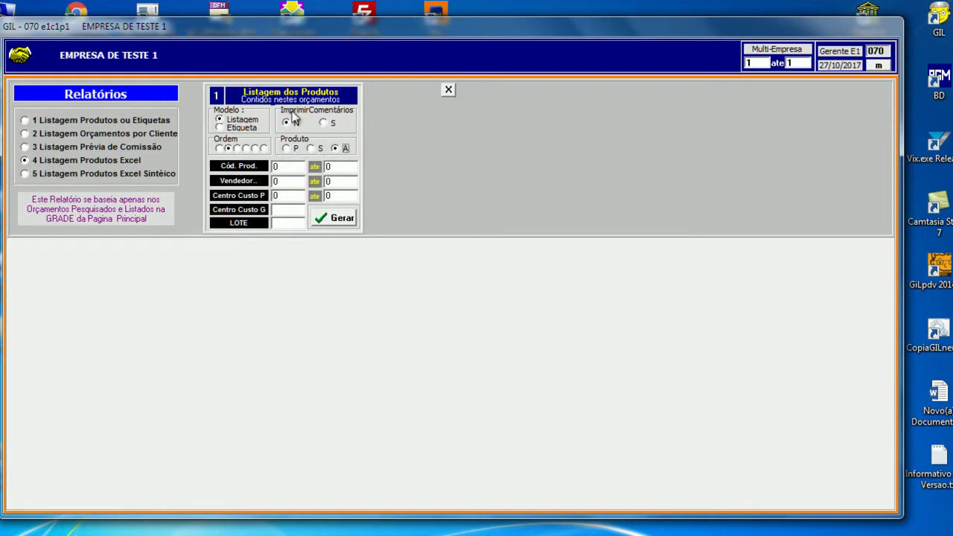
left_click(230, 150)
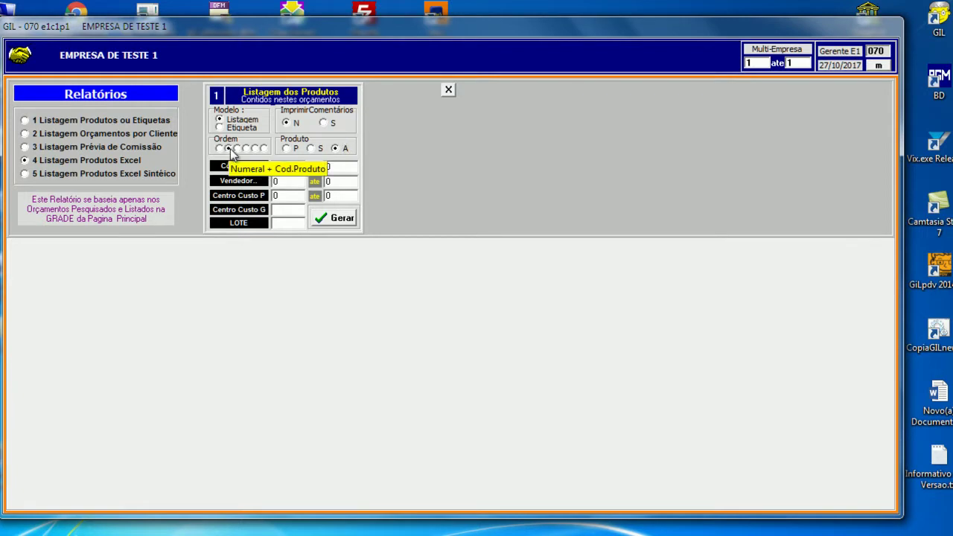
left_click(256, 149)
left_click(264, 149)
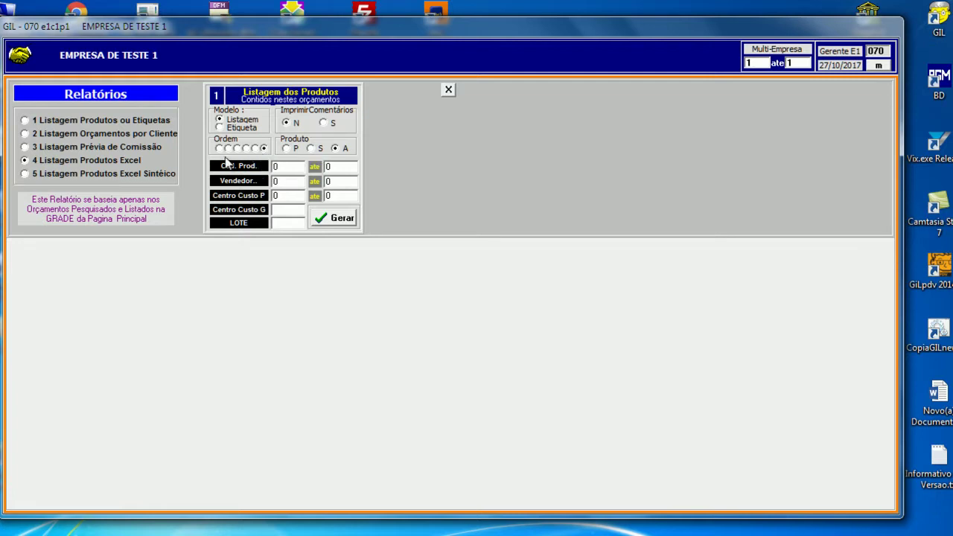
left_click(285, 168)
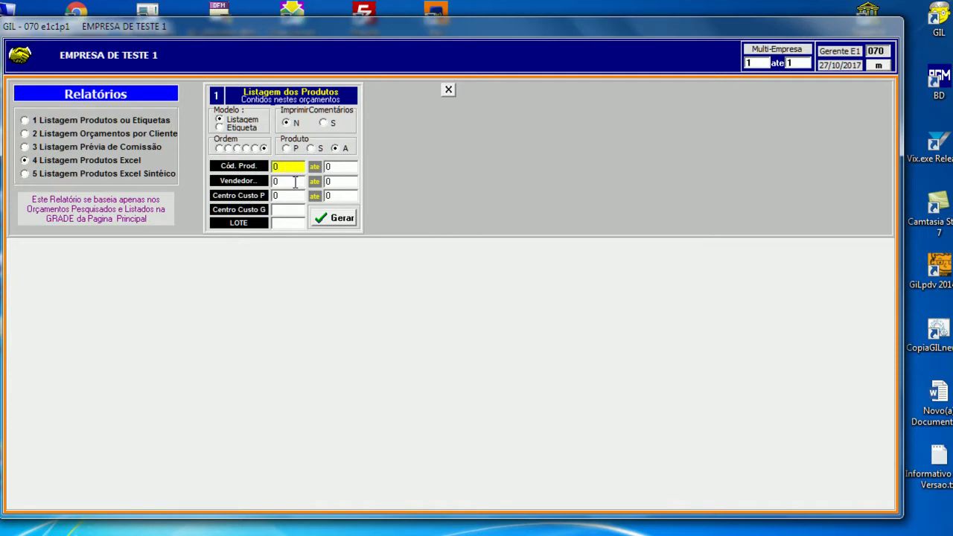
left_click(310, 148)
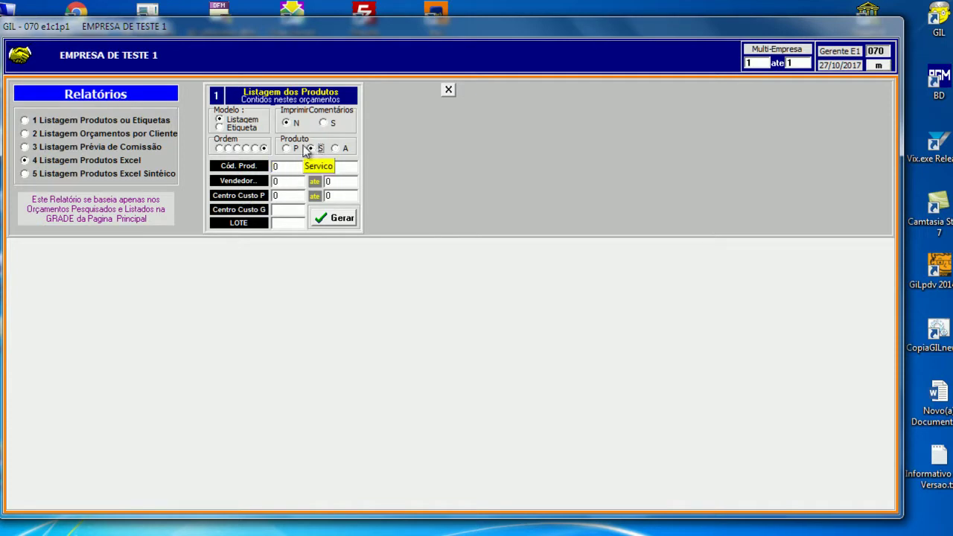
left_click(294, 149)
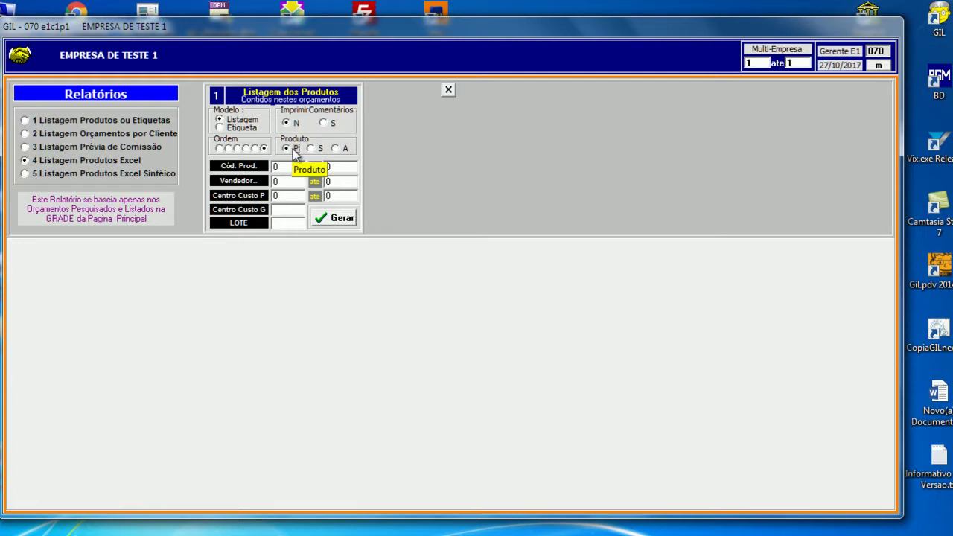
Set the Excel product listing to the second sort order and close the reports screen.
left_click(228, 149)
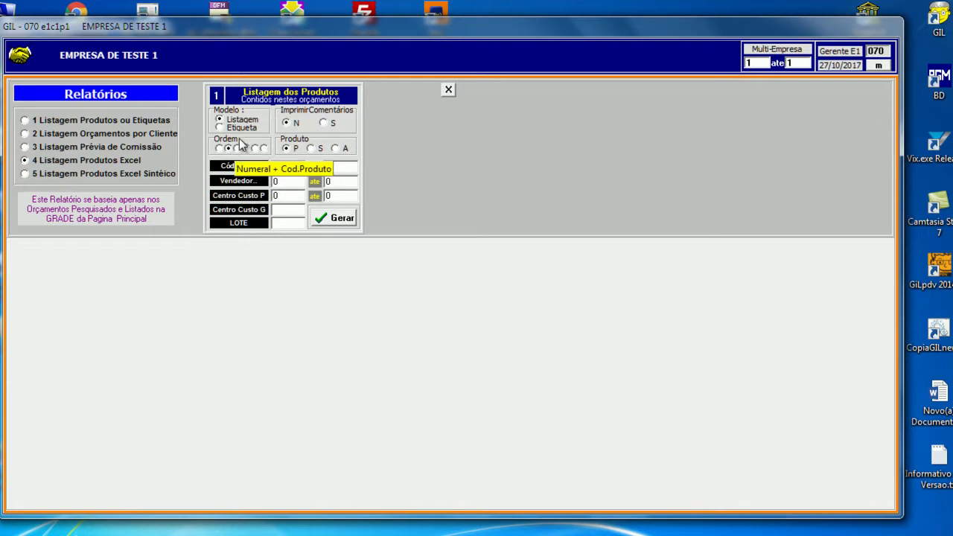
left_click(301, 194)
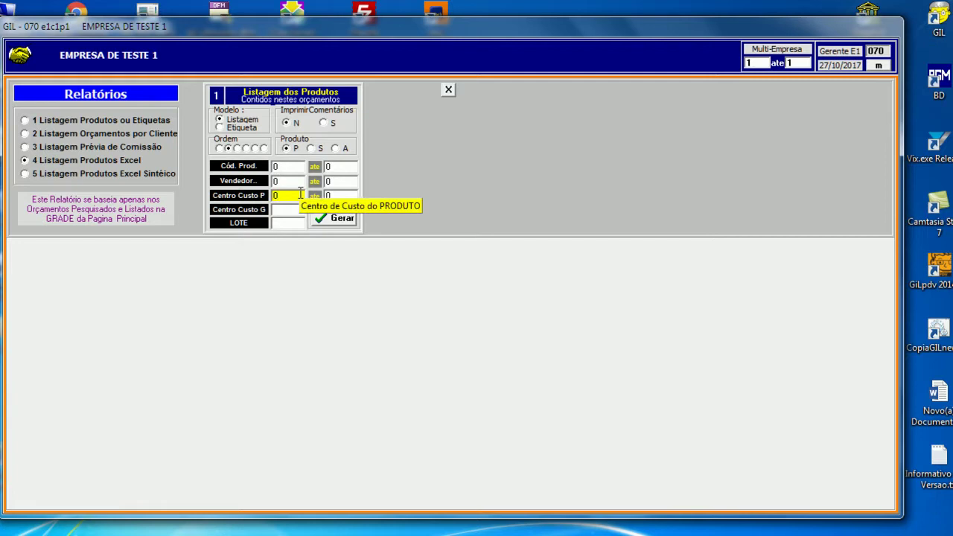
left_click(449, 89)
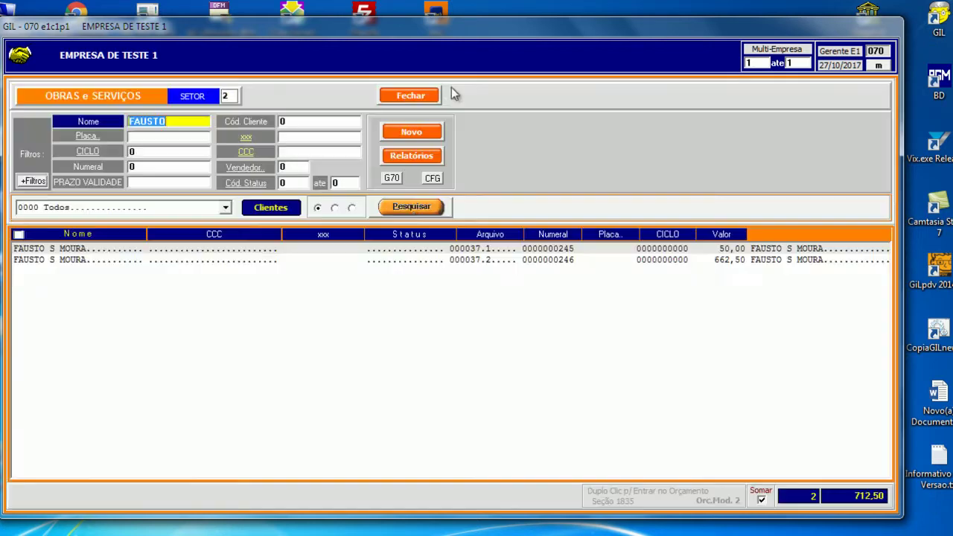
Clear the name filter, list all quotes again and select the DIMENSAO MAT. P/ CONSTRUCAO quote.
key("BackSpace")
left_click(414, 209)
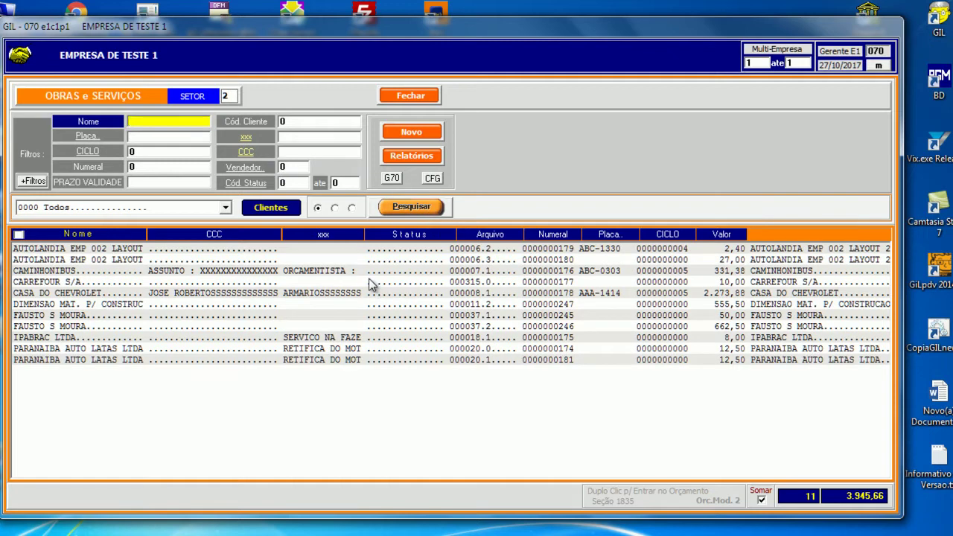
left_click(145, 311)
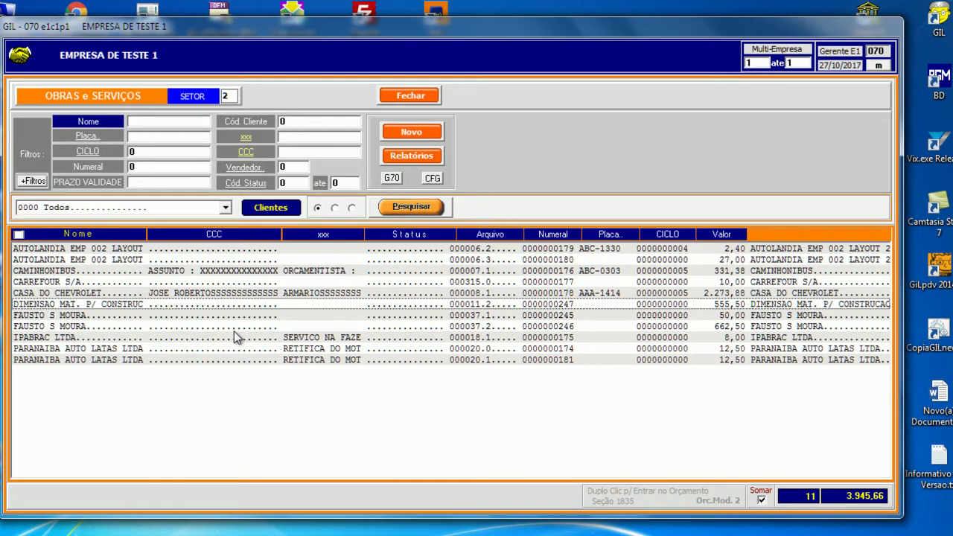
Review the available quote status filters, keep 0000 Todos and rerun the search.
left_click(225, 209)
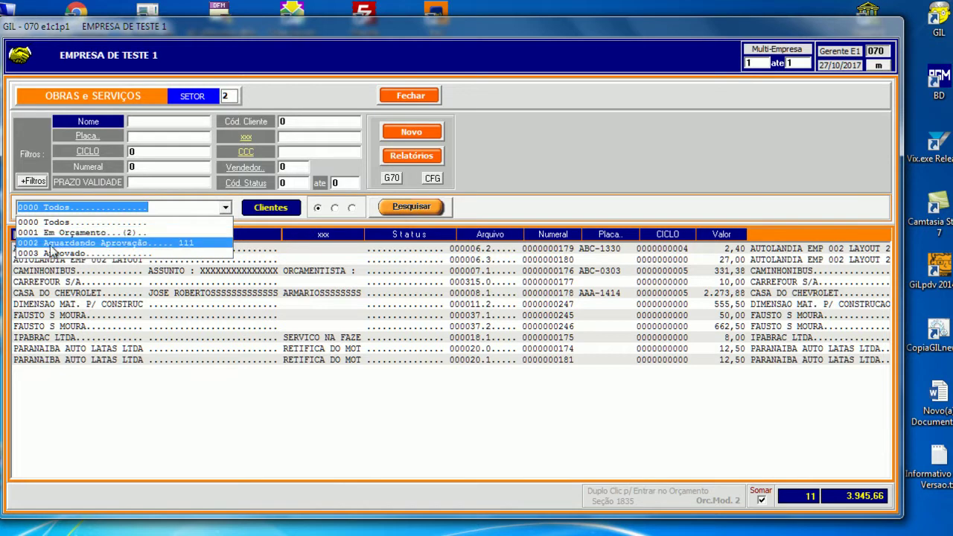
left_click(56, 223)
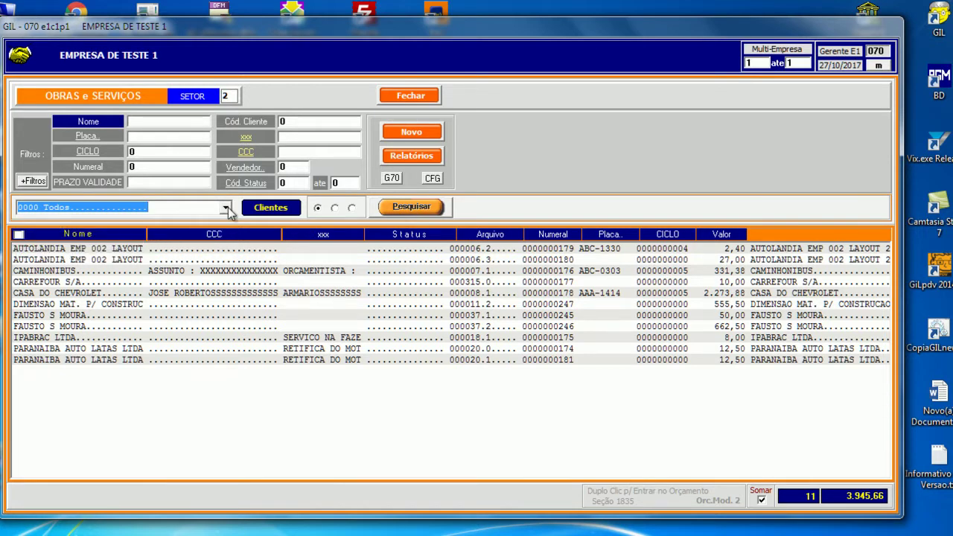
left_click(227, 207)
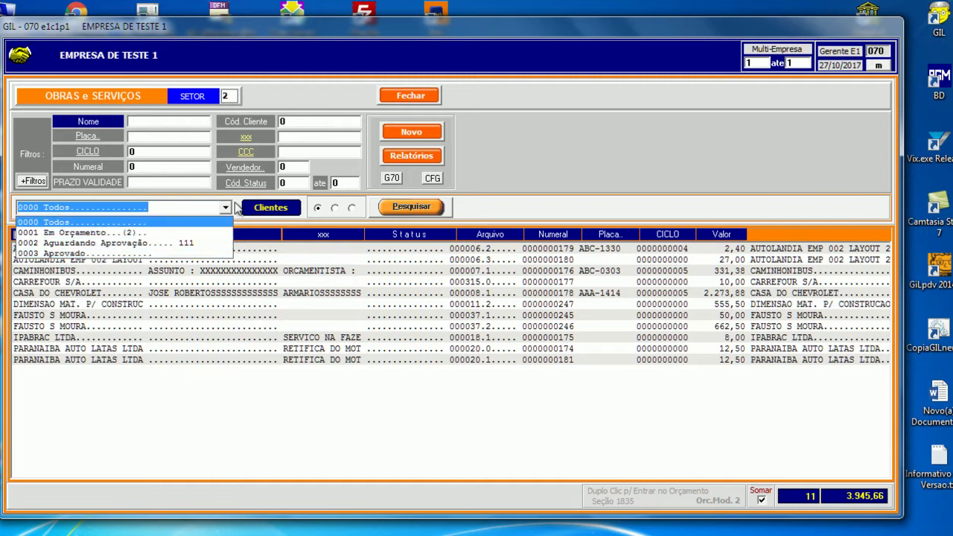
left_click(231, 209)
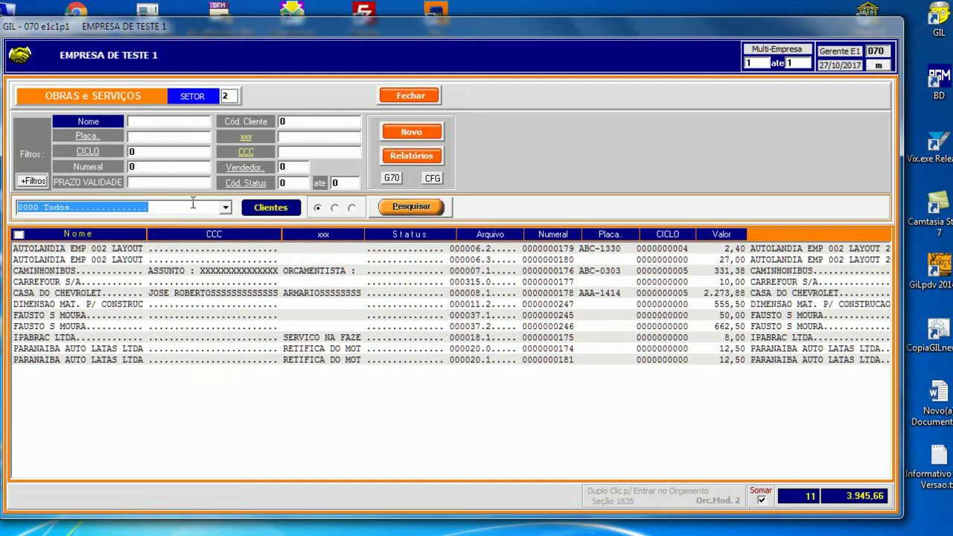
left_click(172, 296)
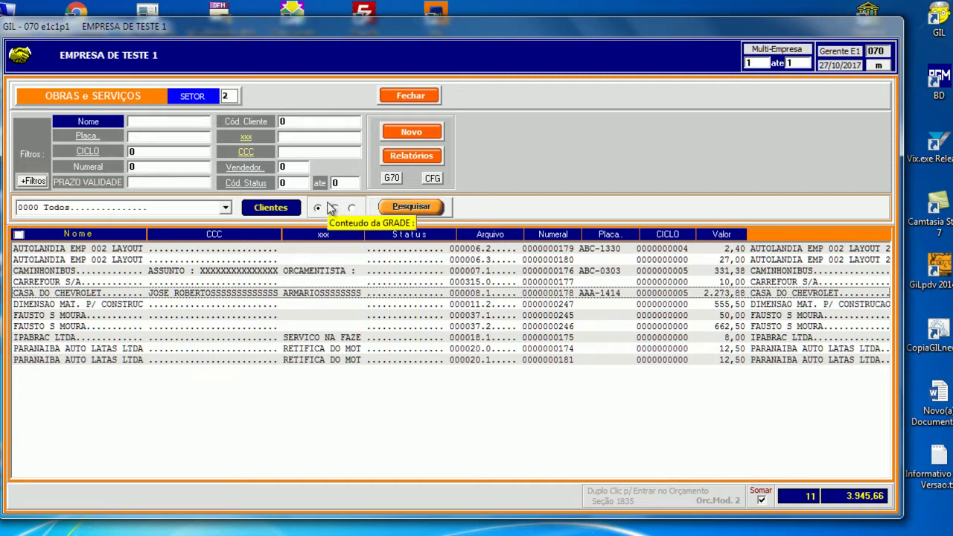
left_click(403, 208)
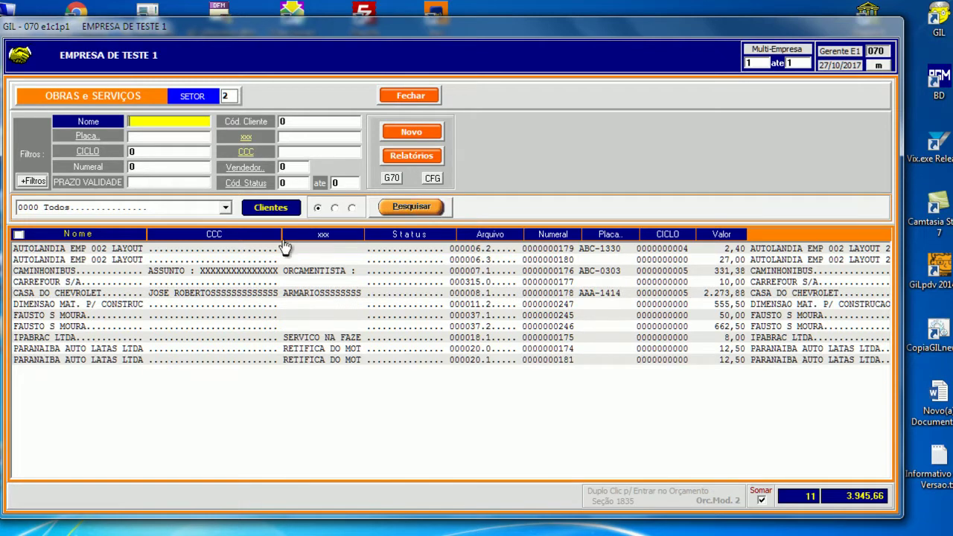
Show the quotes in the Serviços view and mark the Producao stage of the DIMENSAO MAT. P/ CONSTRUCAO quote as Pronto.
left_click(335, 209)
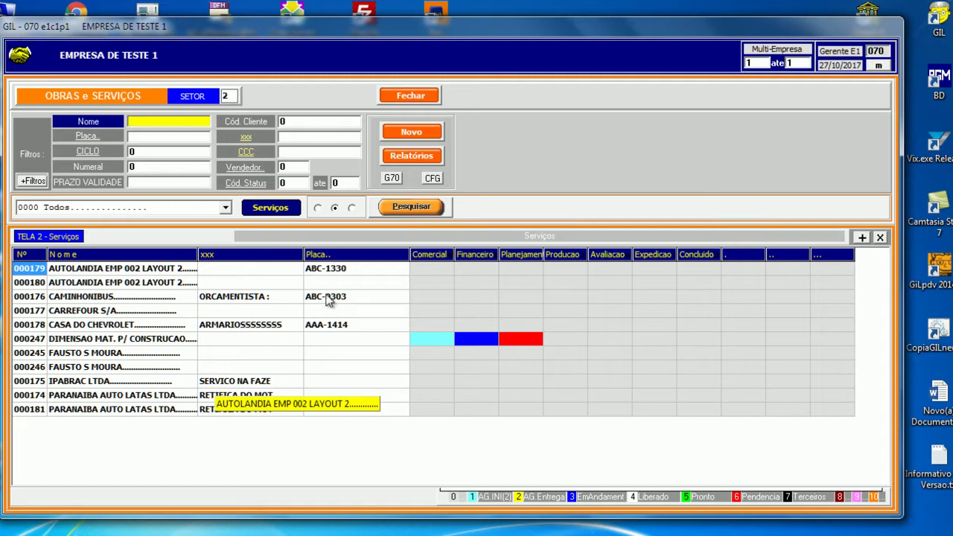
left_click(360, 340)
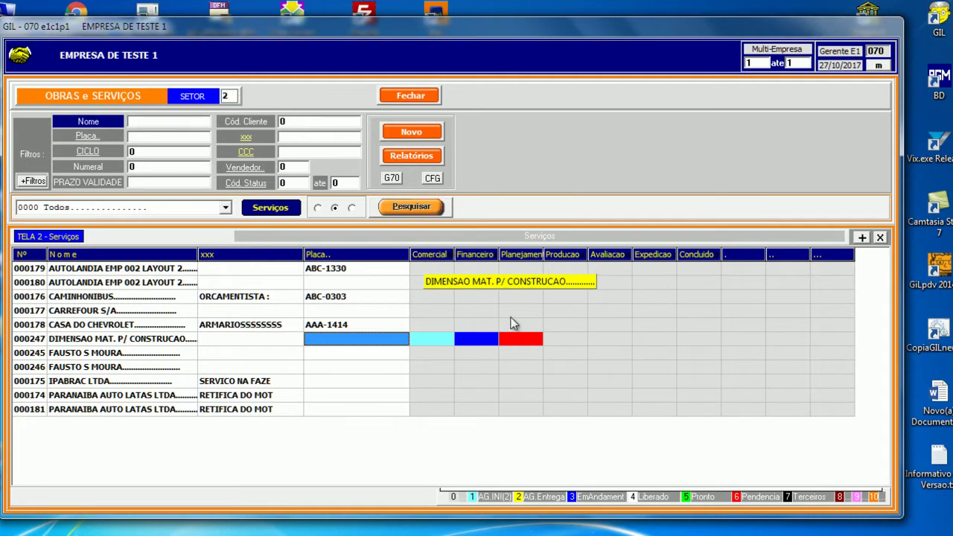
left_click(555, 341)
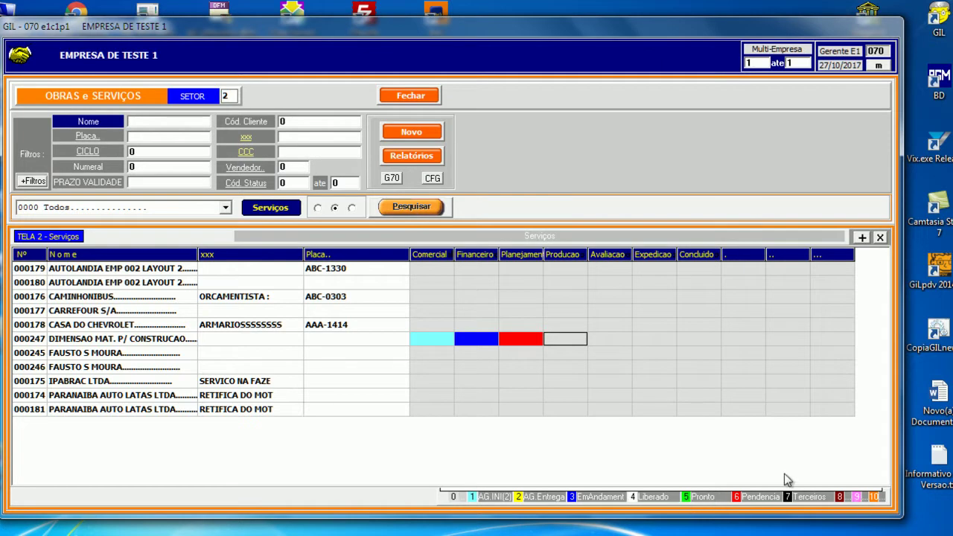
left_click(707, 498)
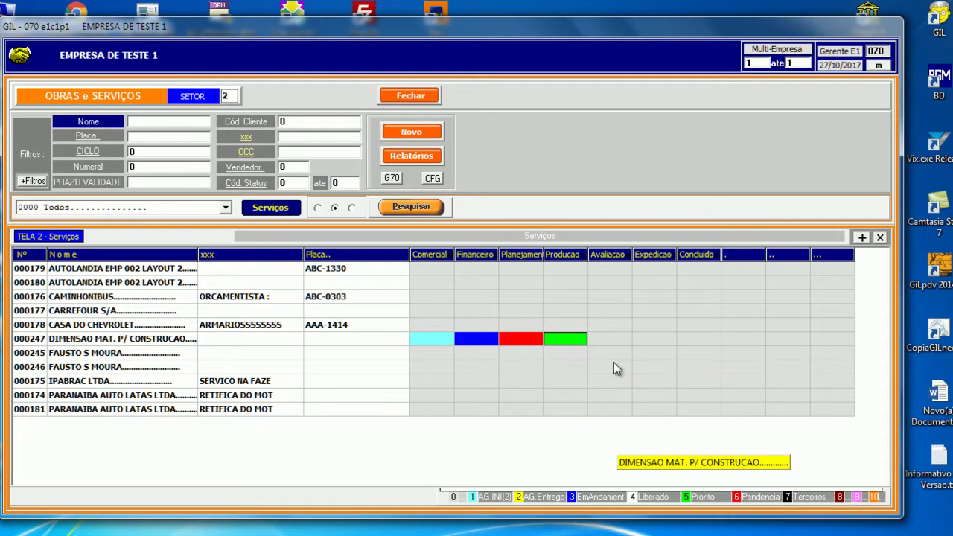
Save the note "DDFSADFASFDASFDEFQWRFWEFF" for the DIMENSAO quote's Producao stage, and view its Planejamento stage details.
left_click(557, 343)
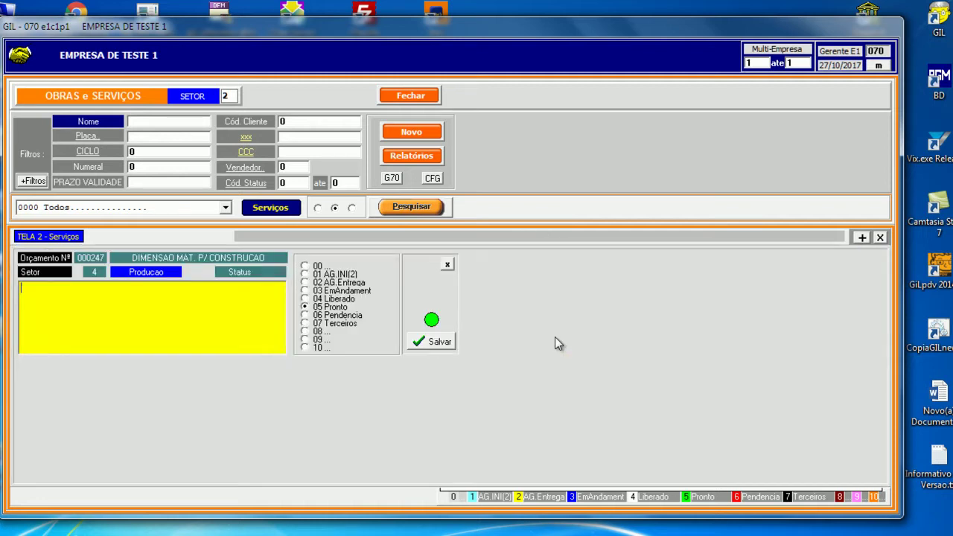
type("DDFSADFASFDASFD")
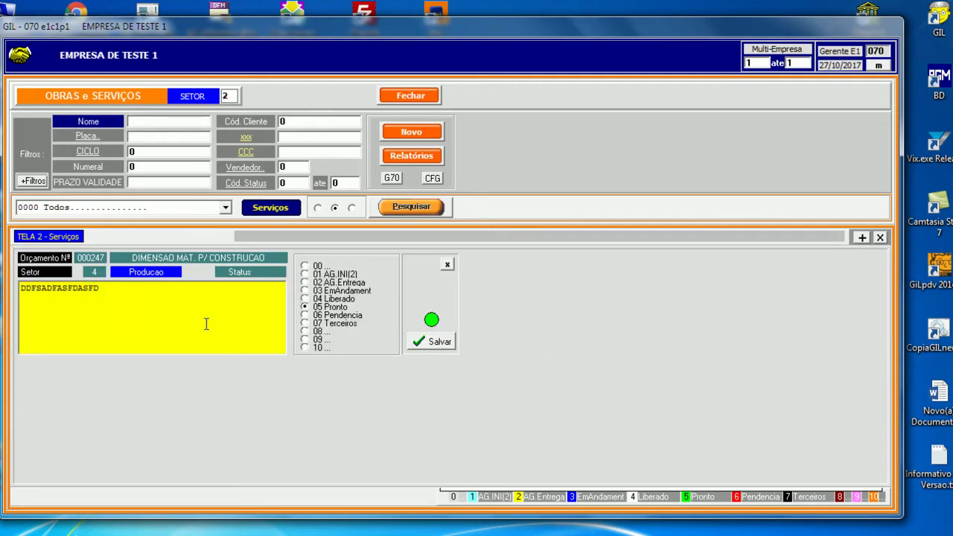
type("EFQWRFWEFF")
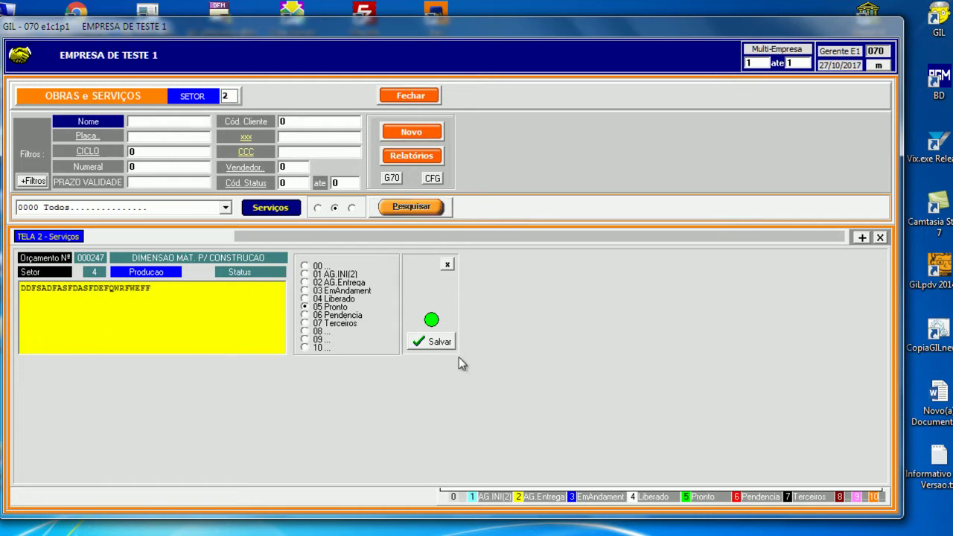
left_click(440, 344)
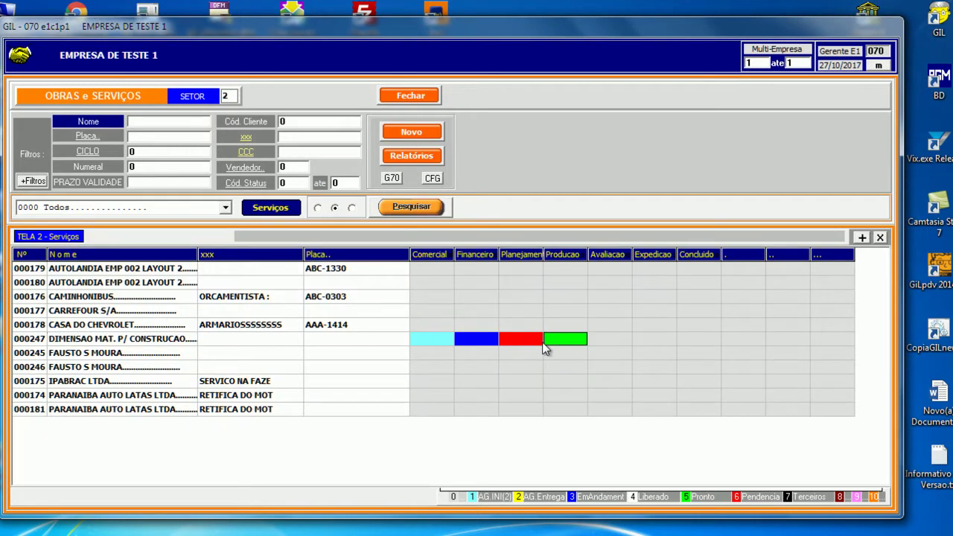
left_click(529, 341)
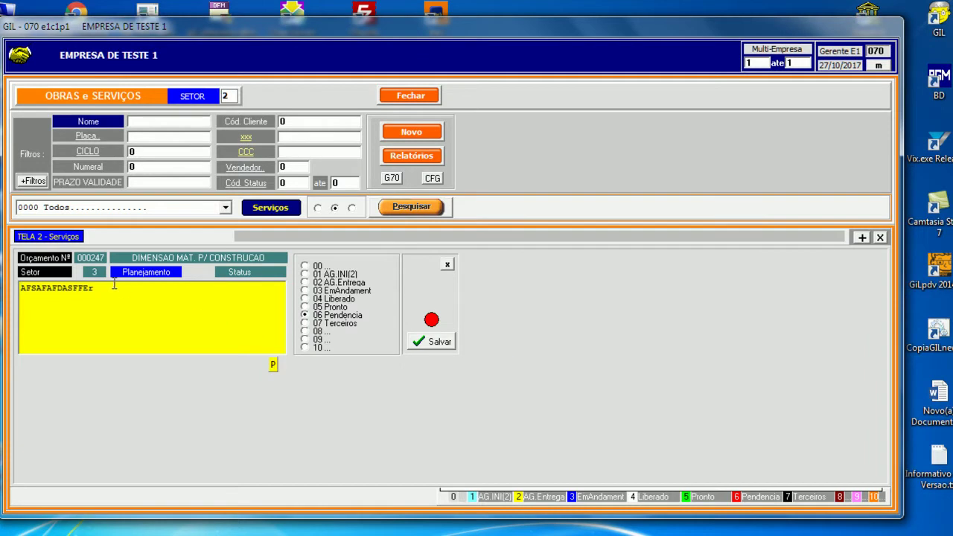
left_click(447, 266)
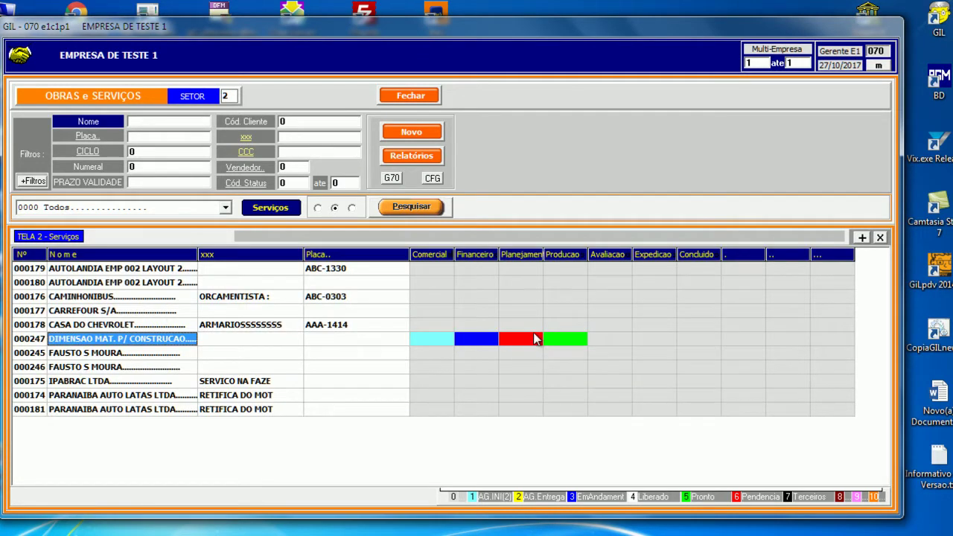
Mark the Avaliacao stage of the second AUTOLANDIA EMP 002 LAYOUT 2 quote as Pendencia.
left_click(95, 286)
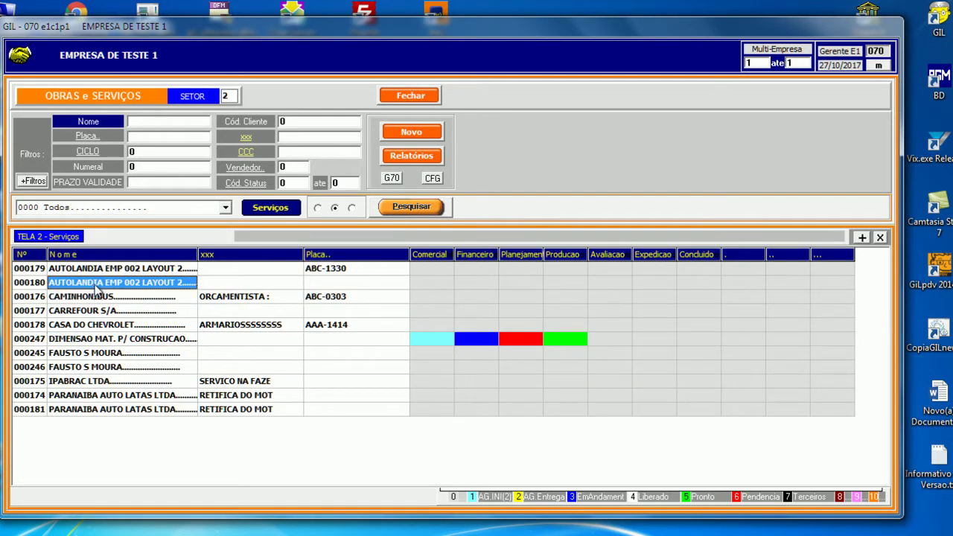
left_click(609, 283)
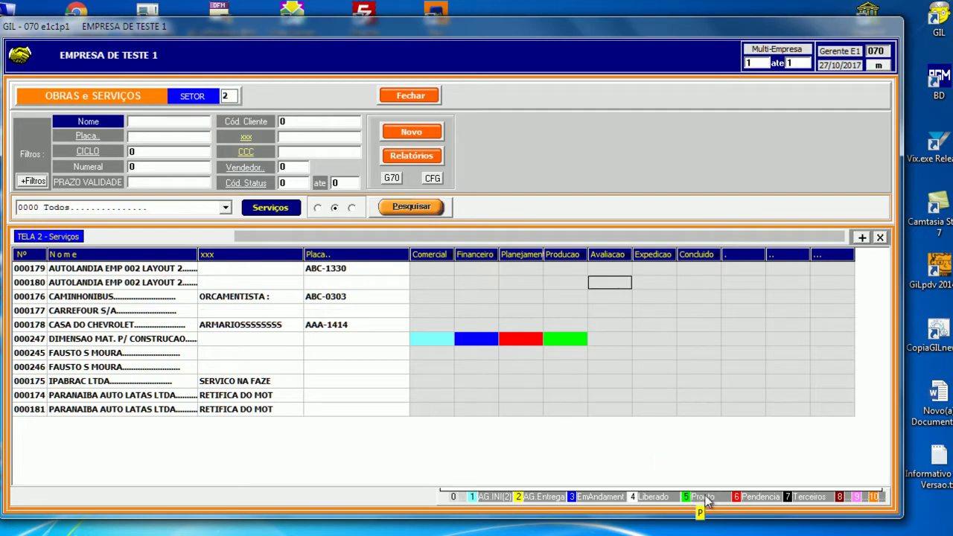
left_click(764, 497)
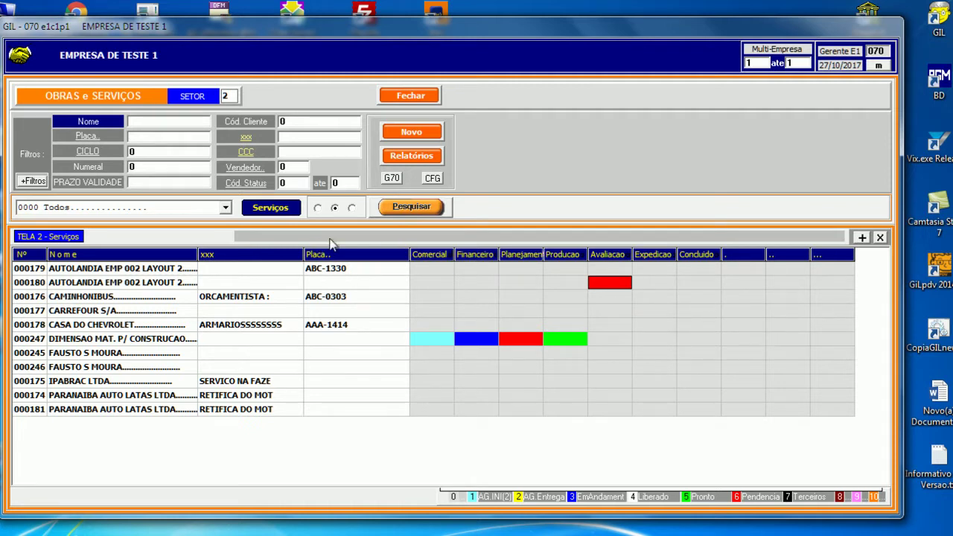
Compare the Clientes, Serviços and Agenda views of the quotes and examine the DIMENSAO MAT. P/ CONSTRUCAO row in Agenda.
left_click(318, 207)
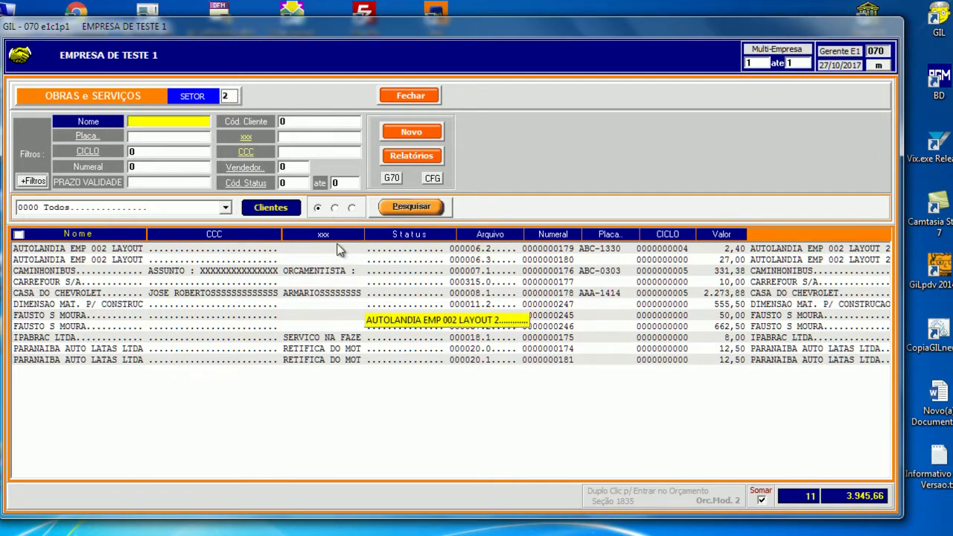
left_click(335, 208)
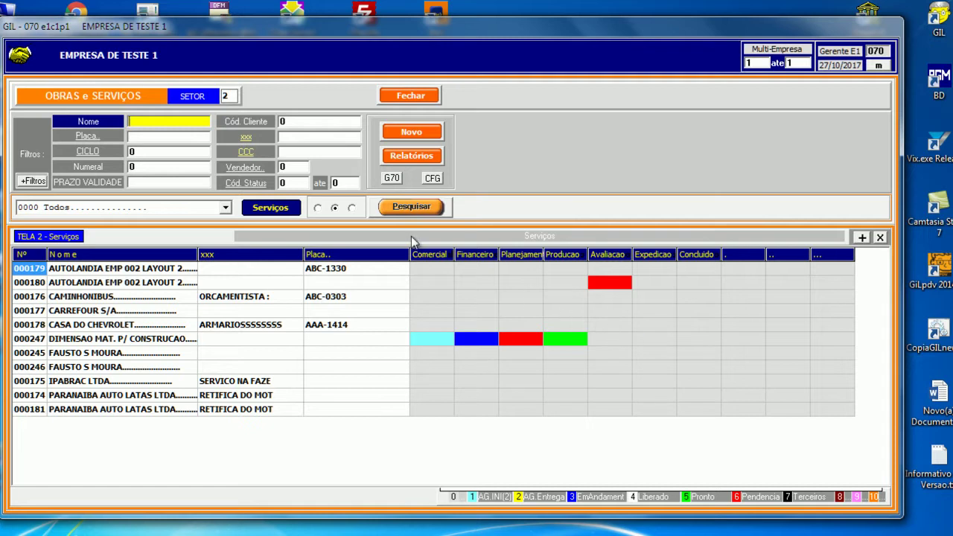
left_click(353, 209)
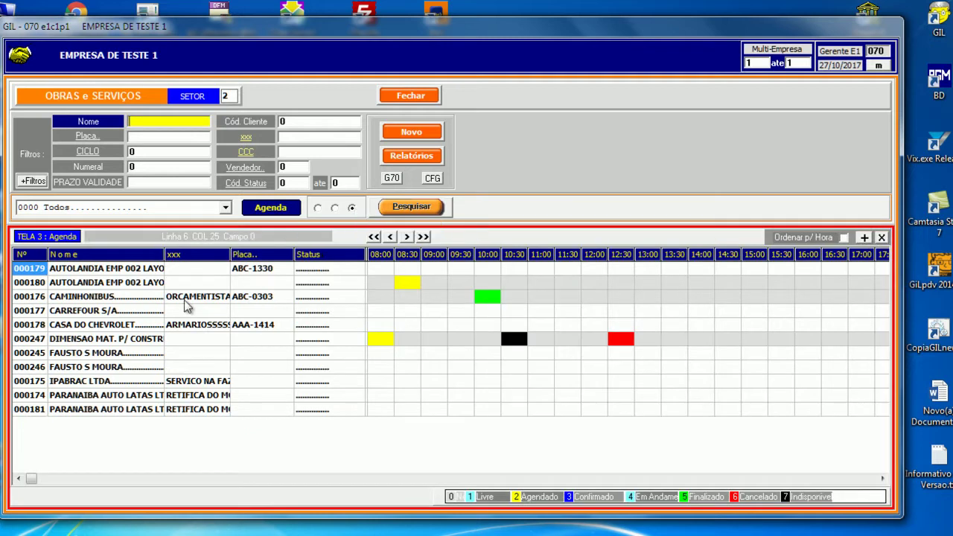
left_click(395, 211)
left_click_drag(88, 310, 230, 344)
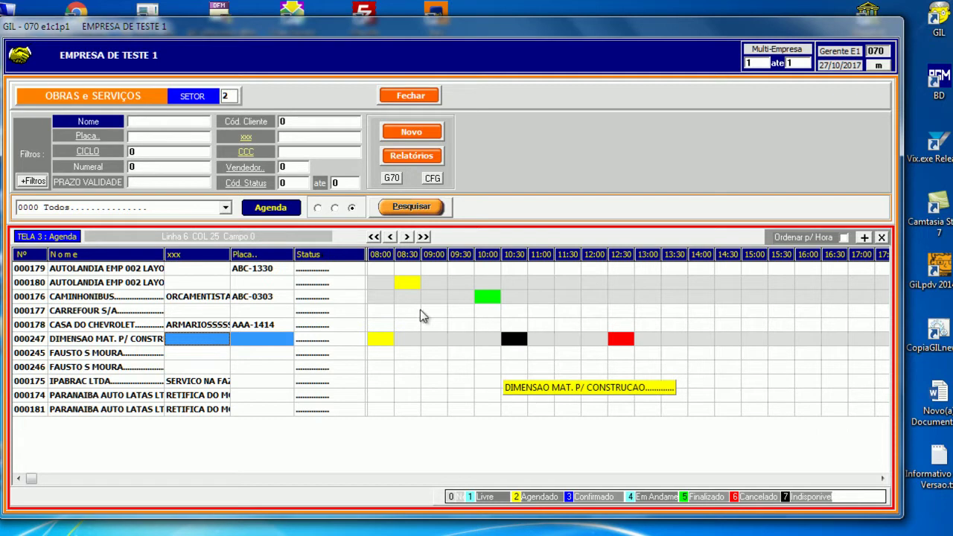
Return to the Clientes view, rerun the search and open the DIMENSAO MAT. P/ CONSTRUCAO quote.
left_click(318, 207)
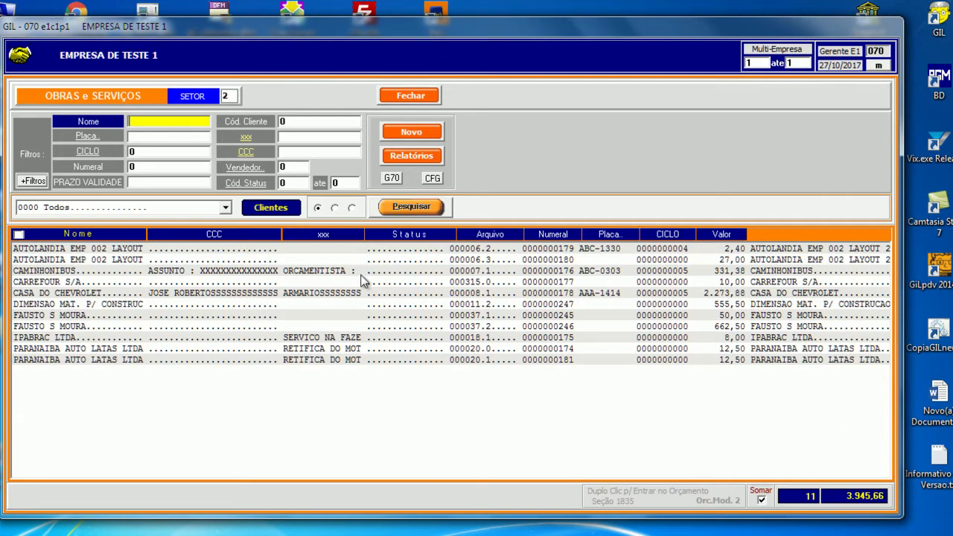
left_click(417, 210)
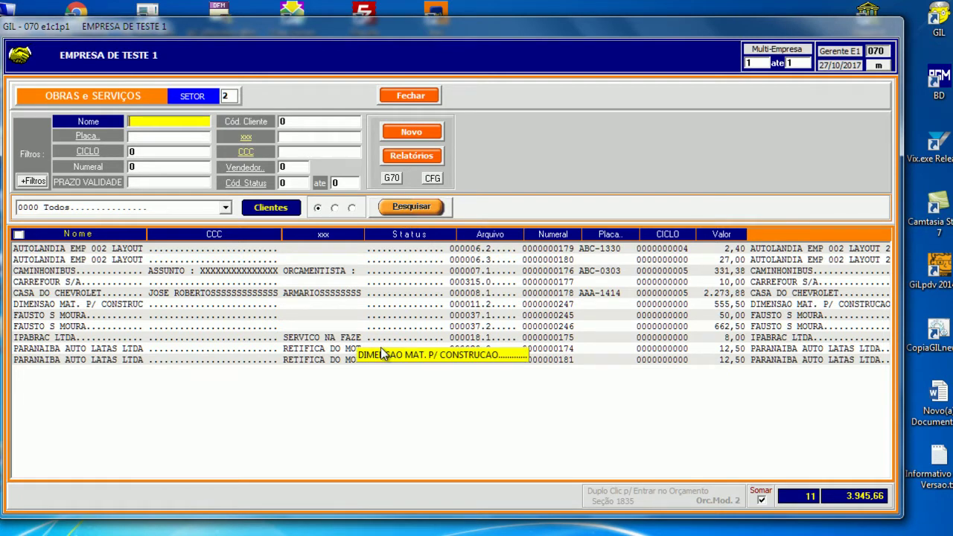
double_click(248, 304)
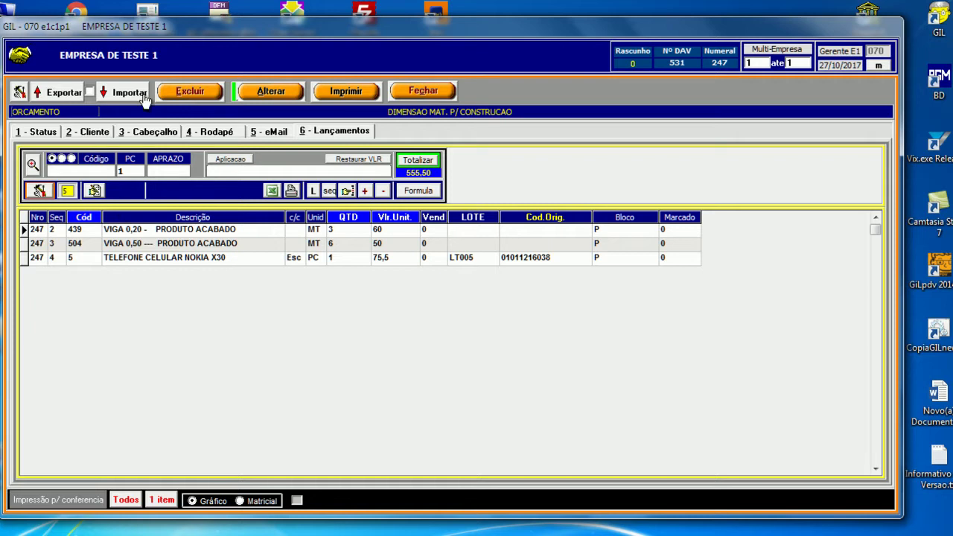
Preview the printout of the DIMENSAO MAT. P/ CONSTRUCAO quote and examine it from header to totals.
left_click(365, 91)
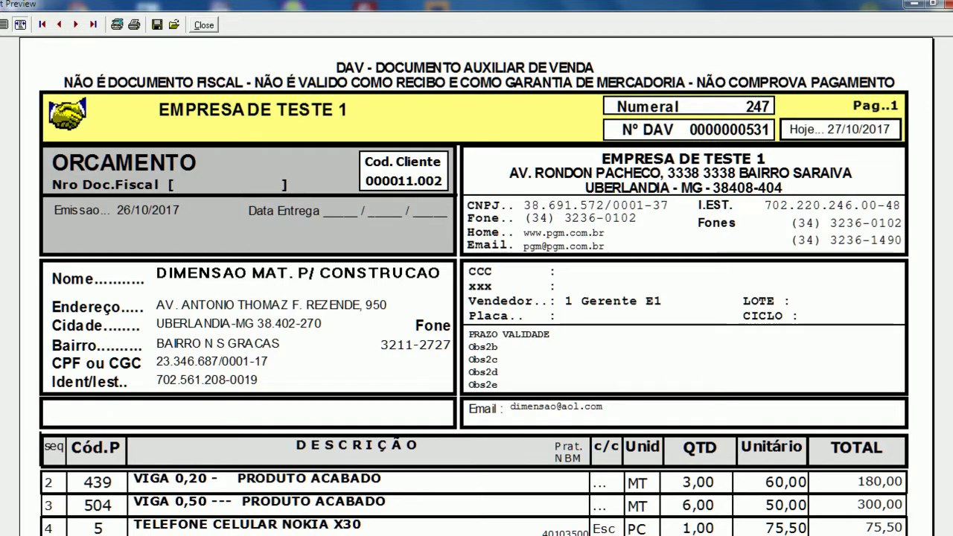
scroll(476, 286, "down", 1)
scroll(506, 69, "up", 1)
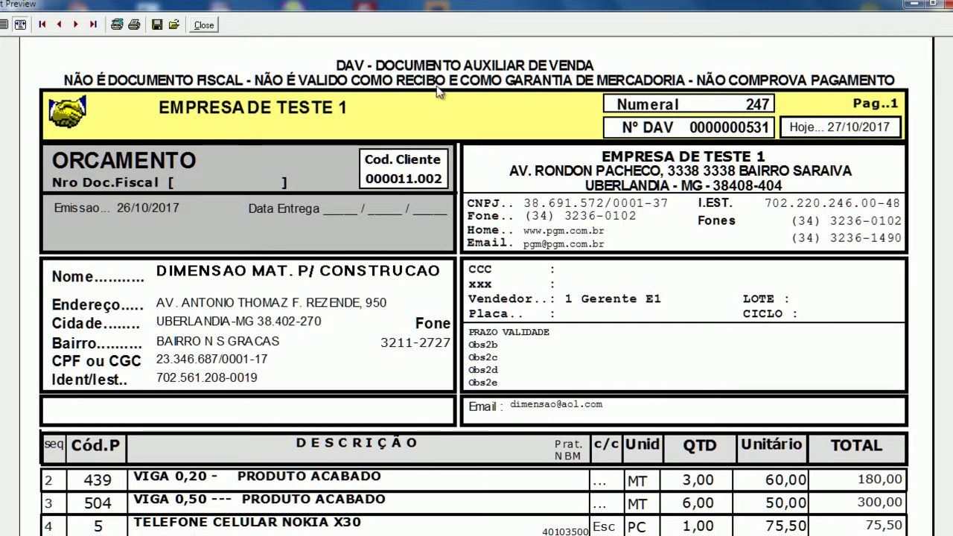
scroll(476, 283, "up", 1)
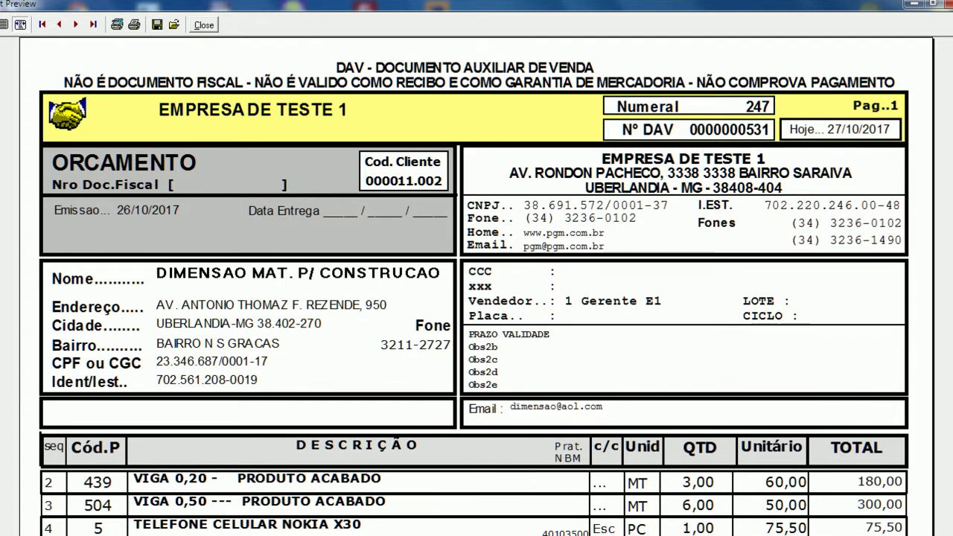
scroll(674, 369, "down", 5)
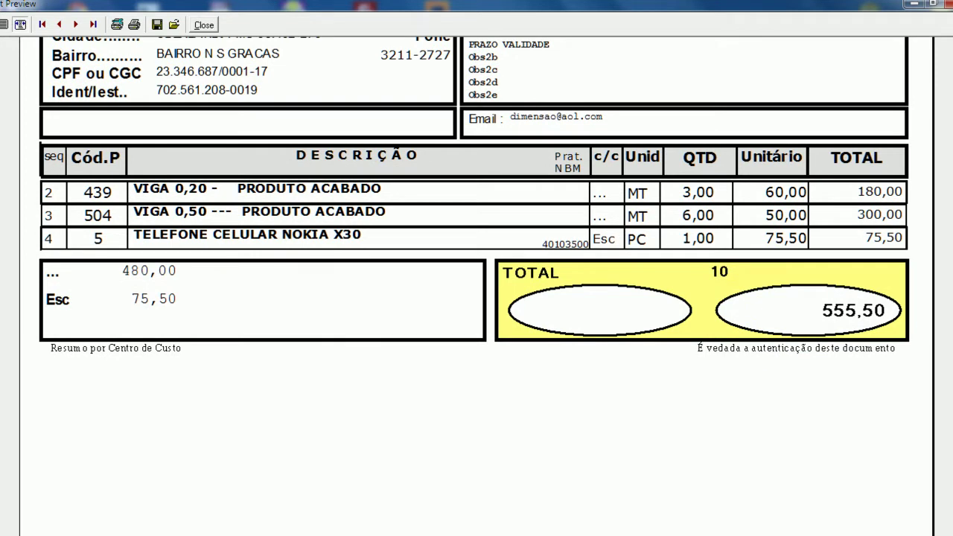
Examine the quote printout's header, item lines and totals, view the page at a reduced zoom, and close the preview.
scroll(292, 173, "up", 5)
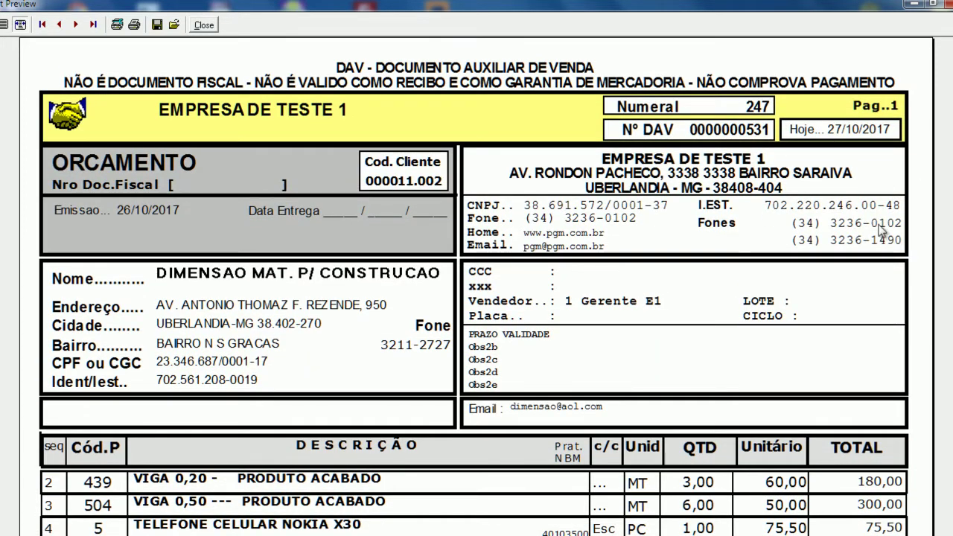
scroll(337, 219, "down", 1)
scroll(474, 286, "down", 4)
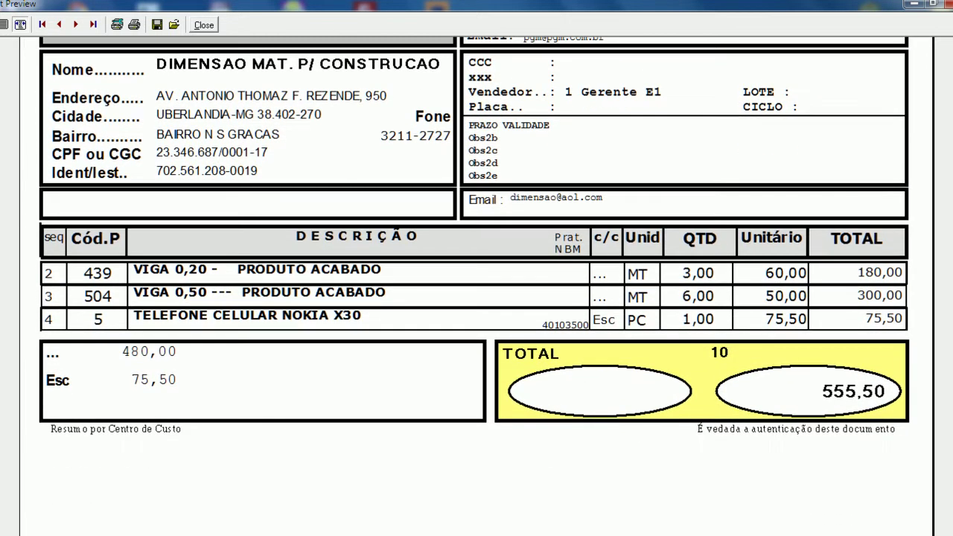
left_click(4, 24)
scroll(947, 385, "down", 4)
scroll(947, 386, "up", 1)
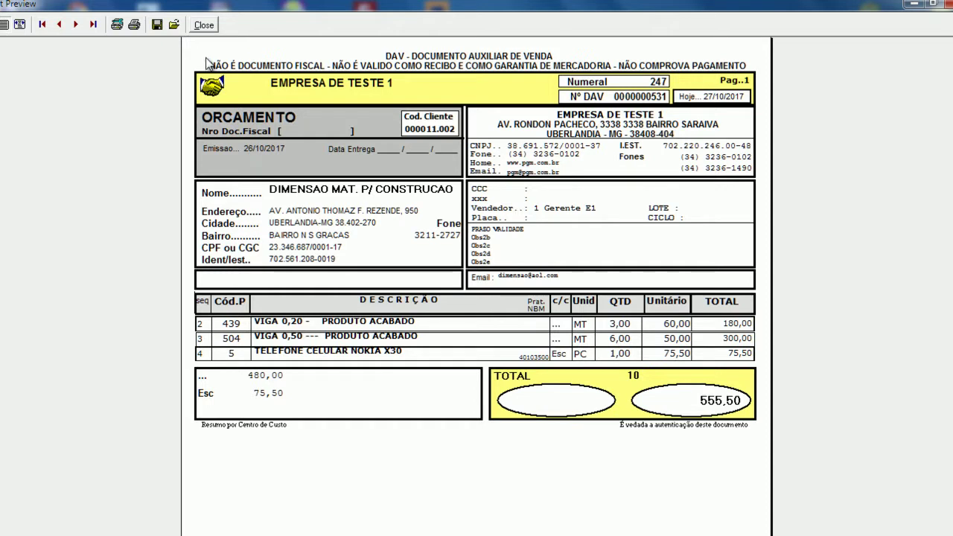
left_click(204, 27)
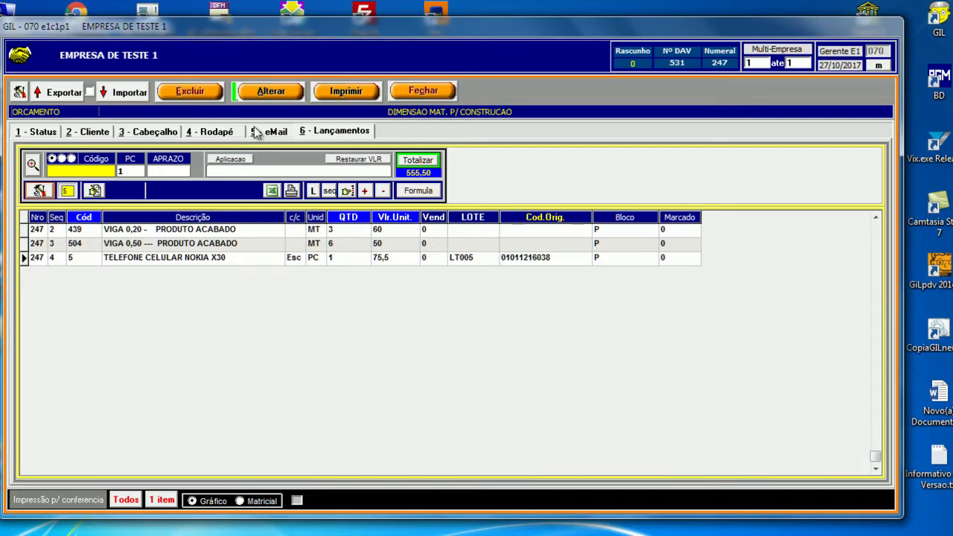
In the quote's Cabeçalho section, rename the CCC label as "Orcamentista" and the xxx label as "Previsão Para :".
left_click(165, 134)
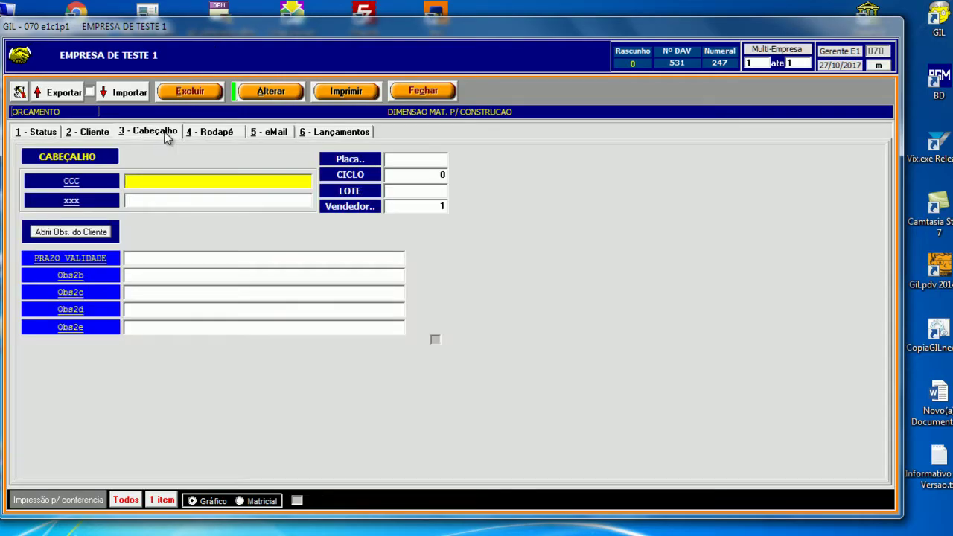
left_click(71, 189)
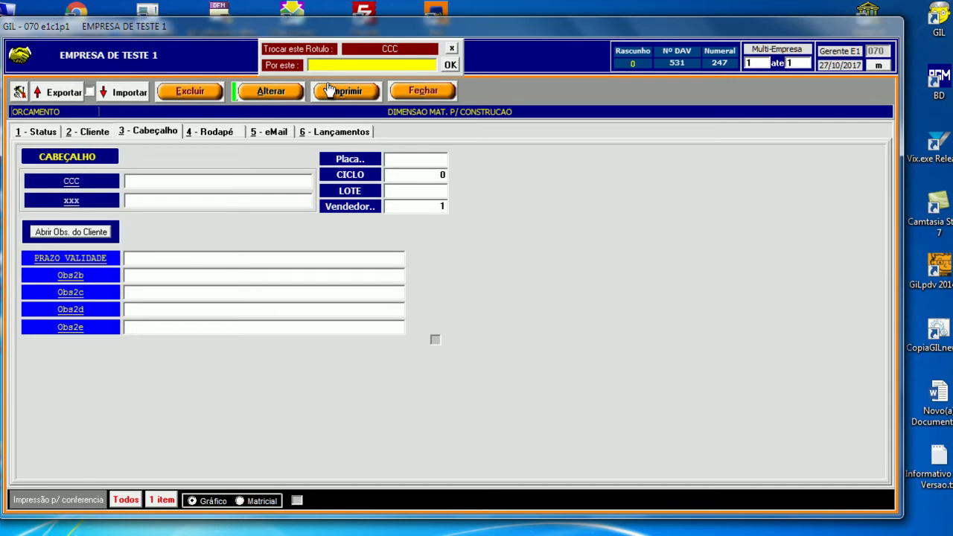
type("o")
left_click(450, 65)
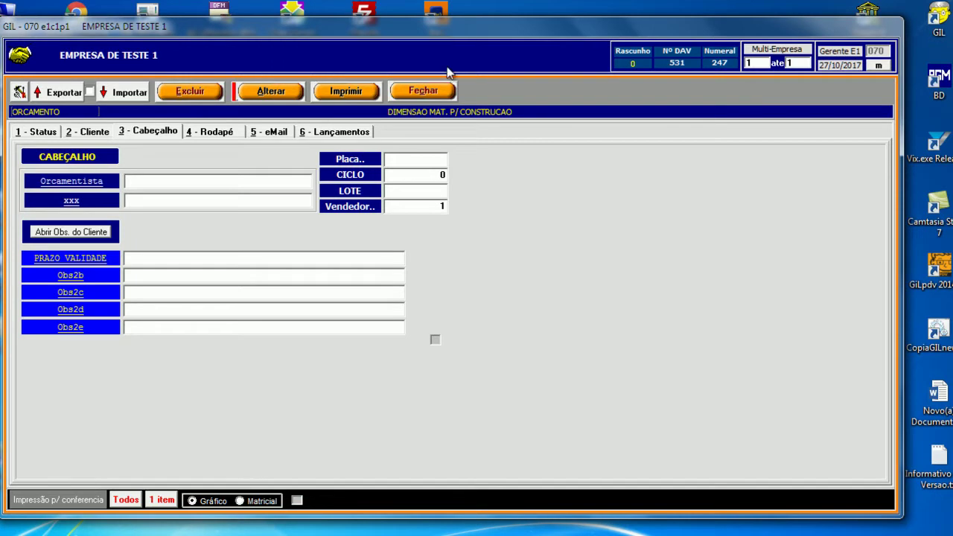
left_click(70, 203)
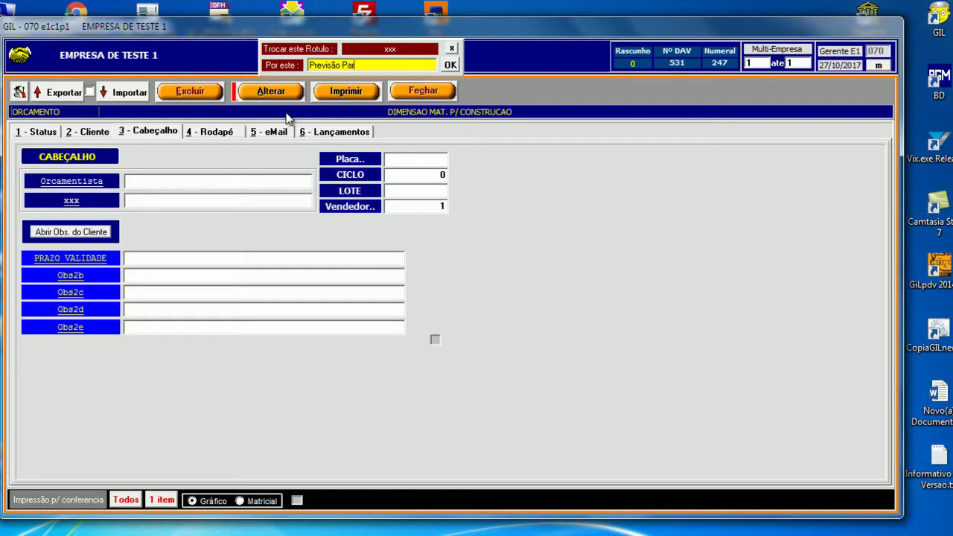
type("Previsão Para :")
left_click(450, 65)
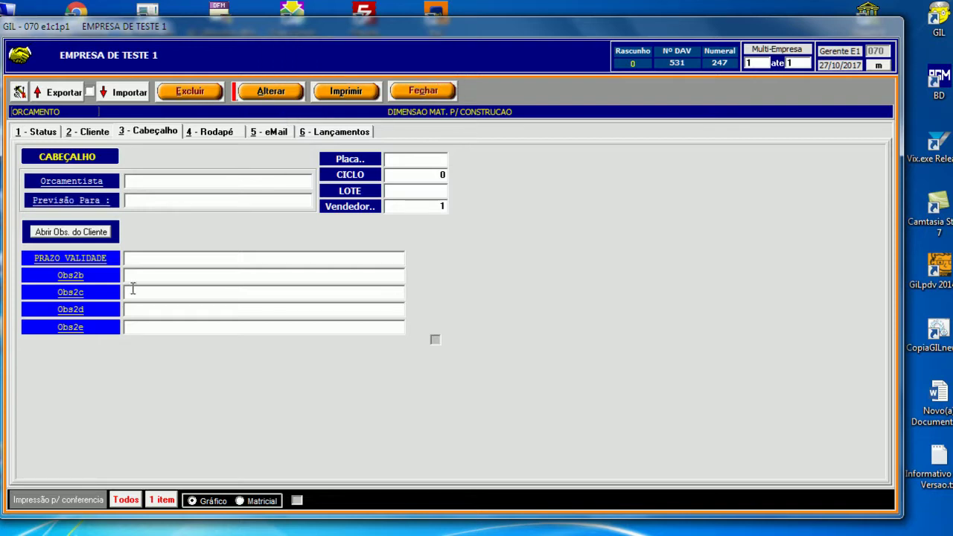
Rename the PRAZO VALIDADE label as "Nro. Chassis...." and the Obs2b label as "Nro. Placa".
left_click(88, 261)
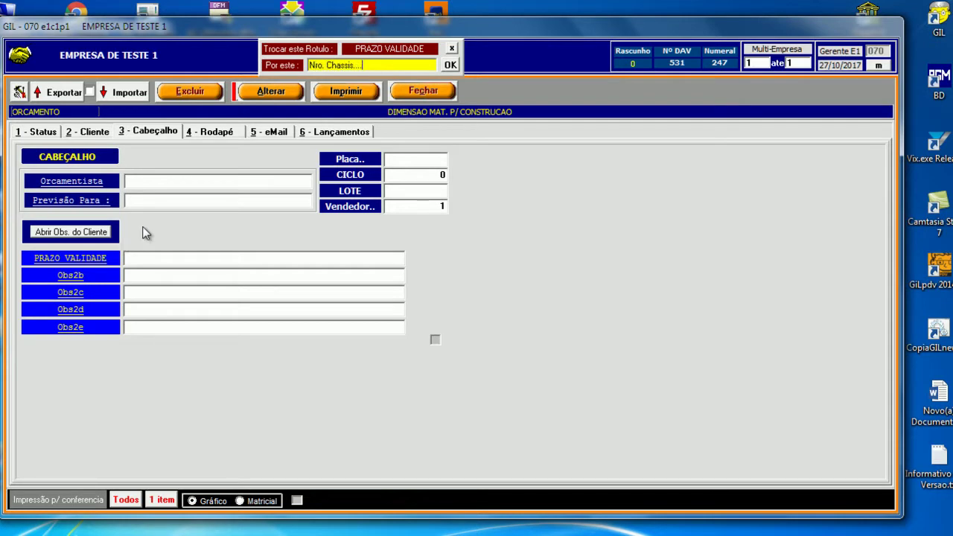
left_click(450, 65)
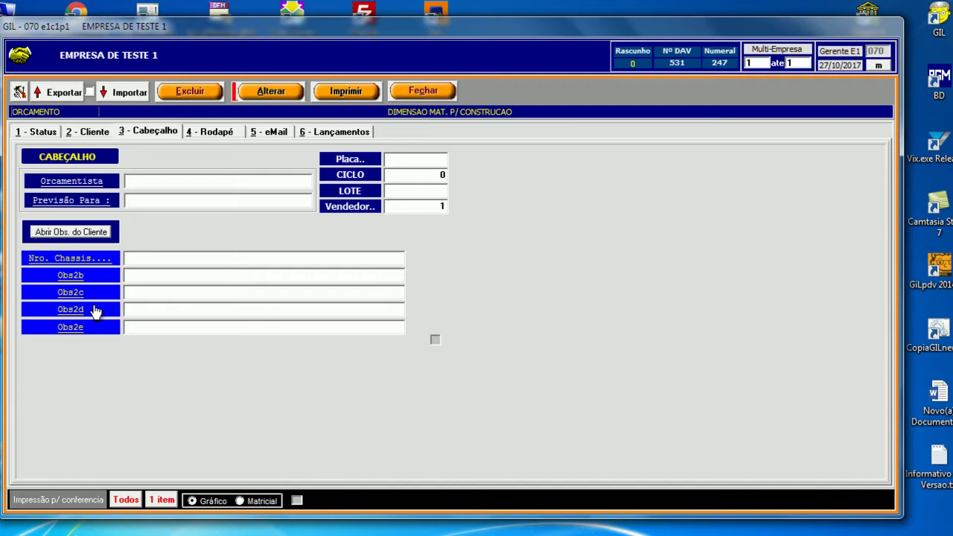
left_click(68, 280)
type("Nro.")
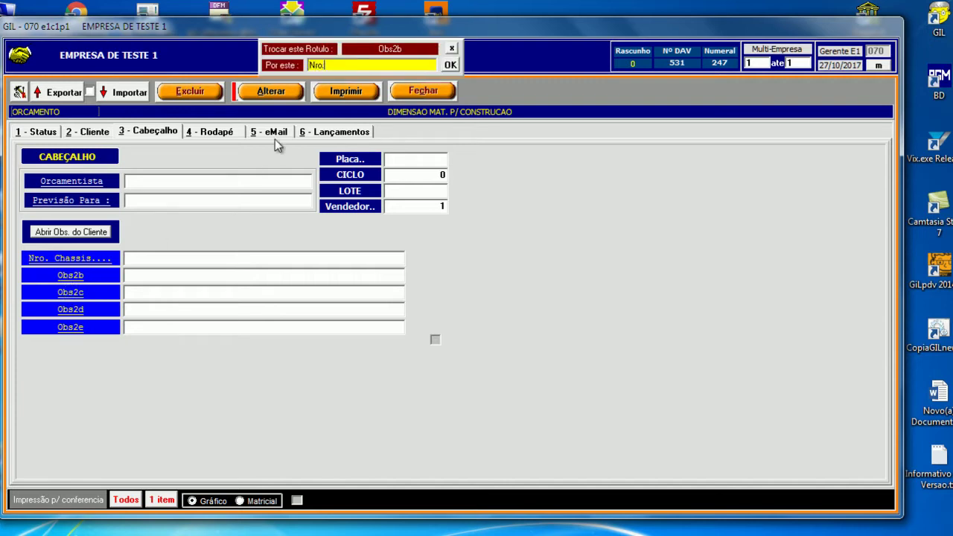
type(" Placa")
left_click(450, 65)
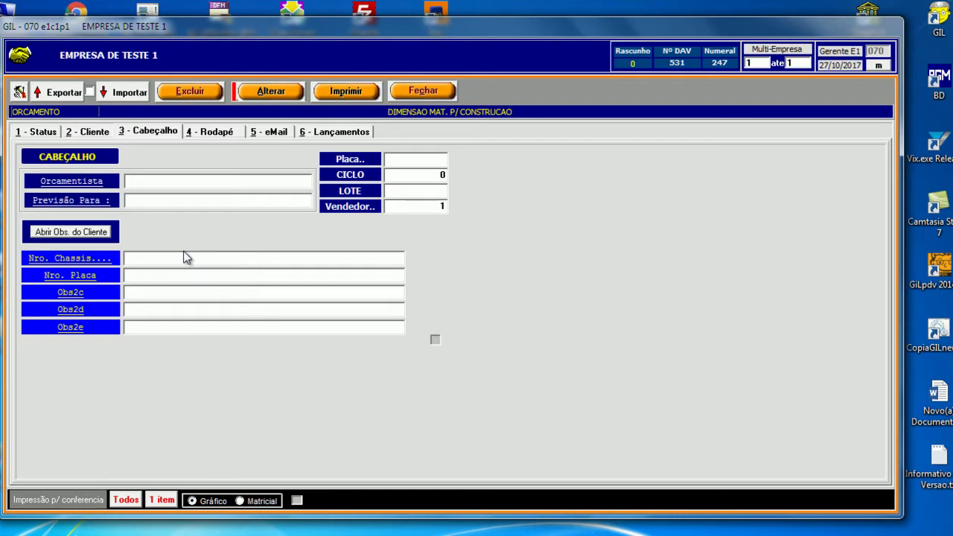
Fill in Orcamentista with "asfdasdfasd" and Previsão Para with "DFASFDSAF".
left_click(151, 185)
type("asfdasdfasd")
left_click(159, 200)
type("DFASFDSAF")
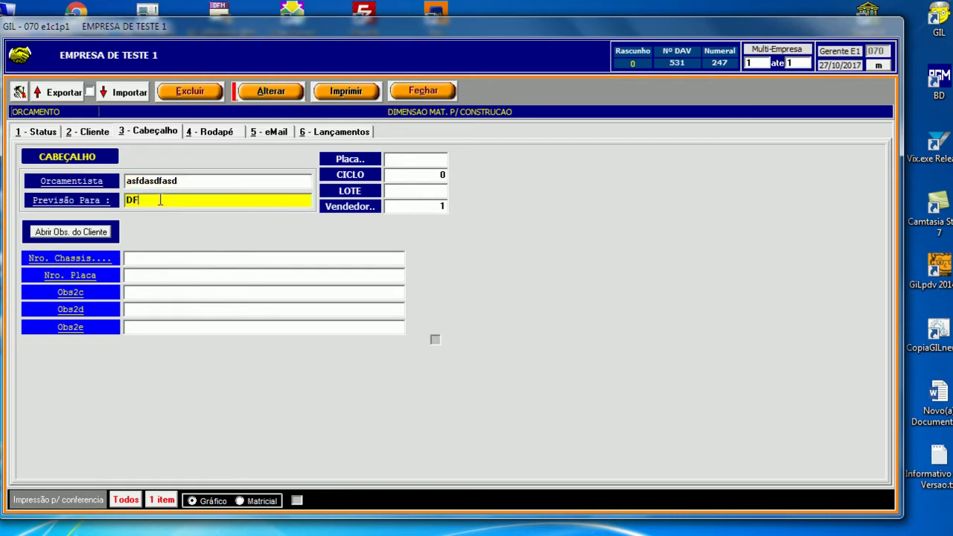
Fill in Nro. Chassis with "DSFASDFASD", Nro. Placa with "ASDFASDF" and Obs2c with "SADFASDFASDF", and save the quote changes.
left_click(168, 260)
type("DSFASDFASD")
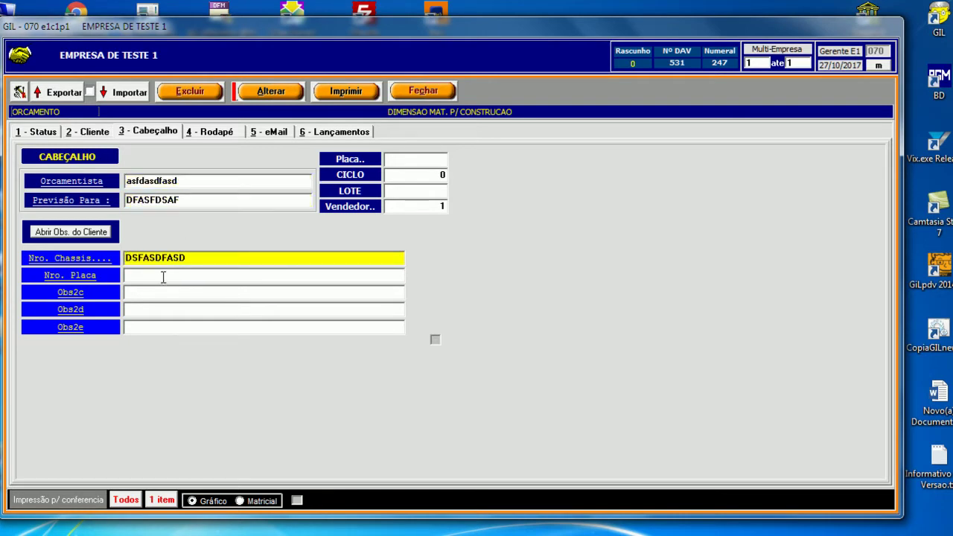
left_click(165, 277)
type("ASDFASDF")
left_click(162, 294)
type("SADFASDFASDF")
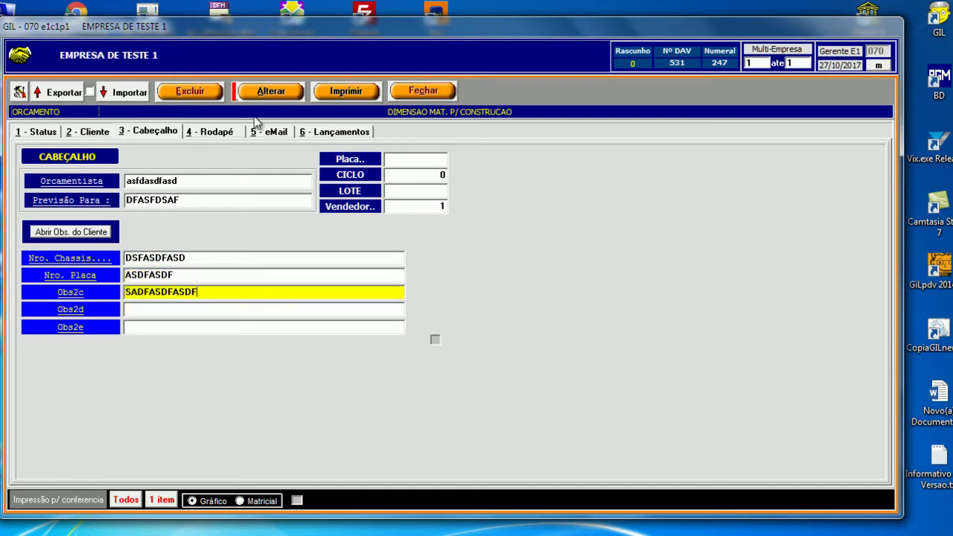
left_click(267, 91)
Preview the quote printout, examine the renamed header fields and the items below them, and close the preview.
left_click(329, 90)
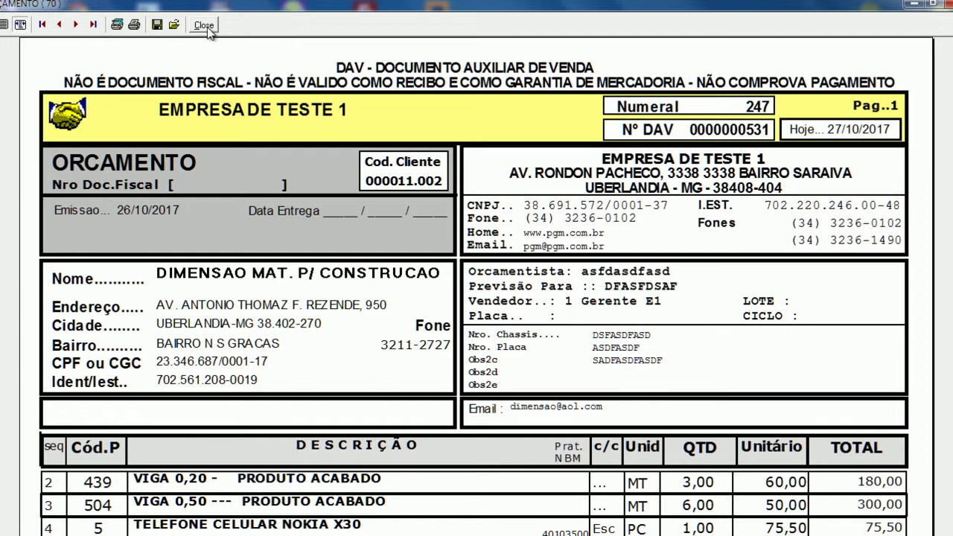
scroll(841, 301, "down", 5)
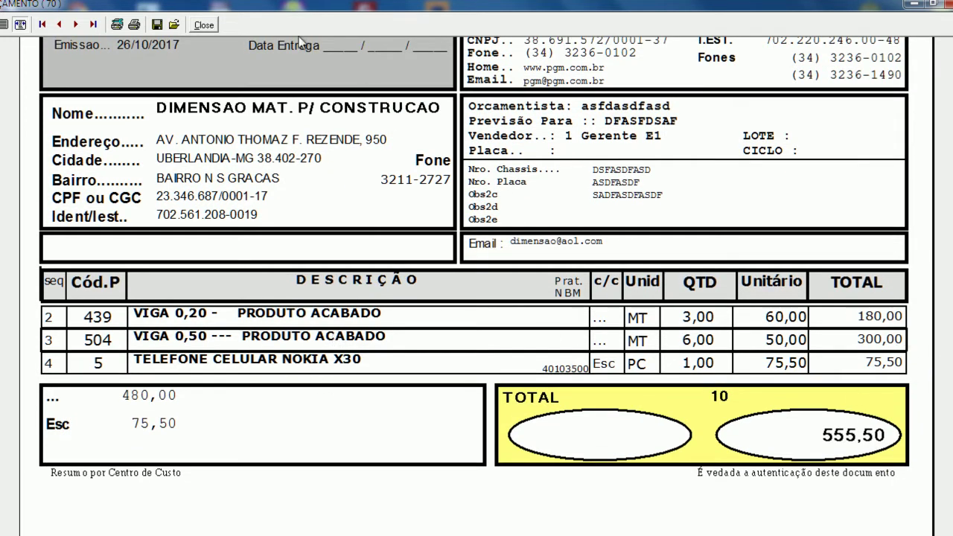
left_click(204, 25)
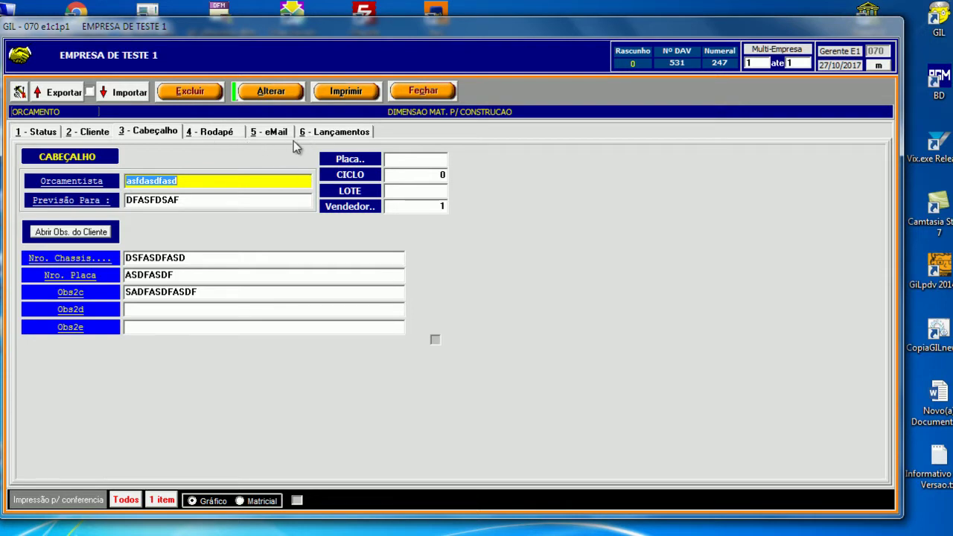
In the quote's Lançamentos, mark the VIGA 0,50 line as not printed (Não Imprimir LINHA).
left_click(339, 134)
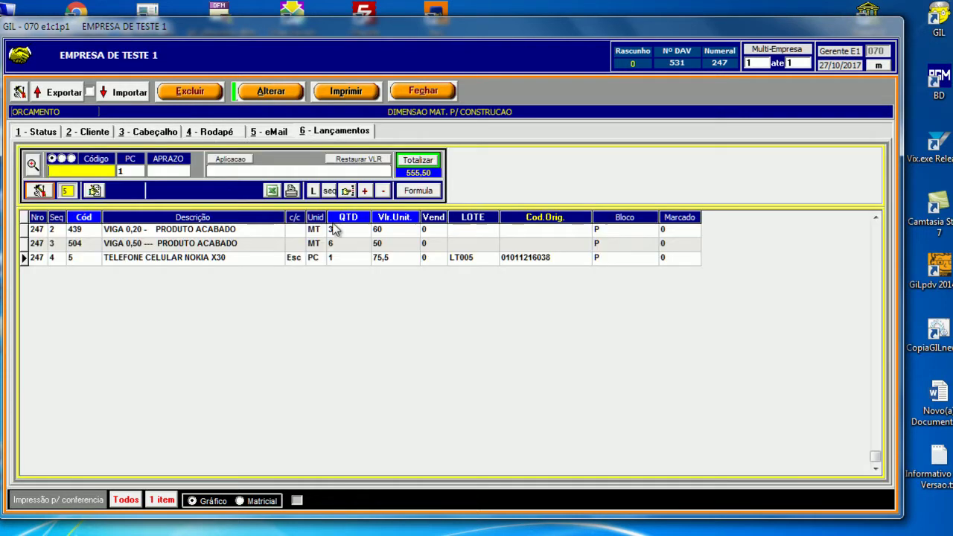
right_click(233, 258)
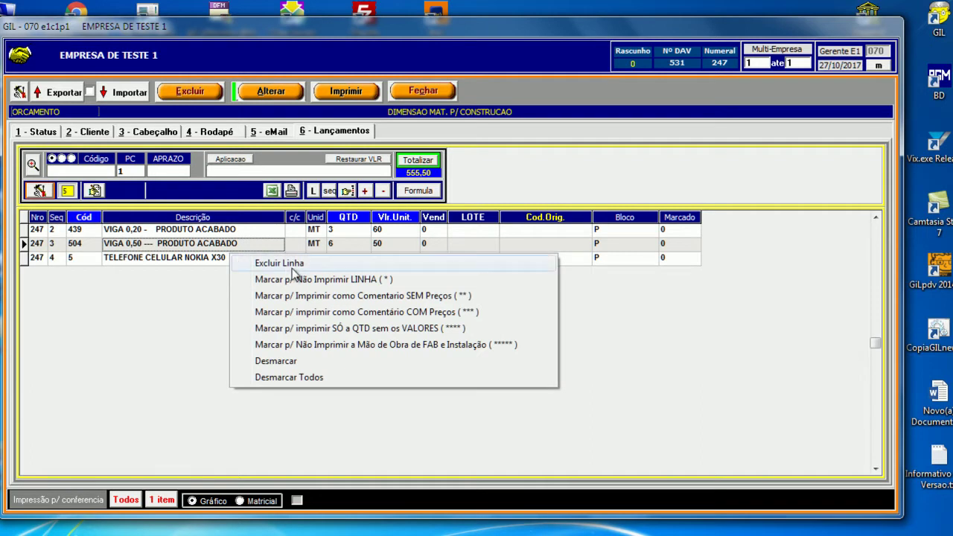
left_click(362, 279)
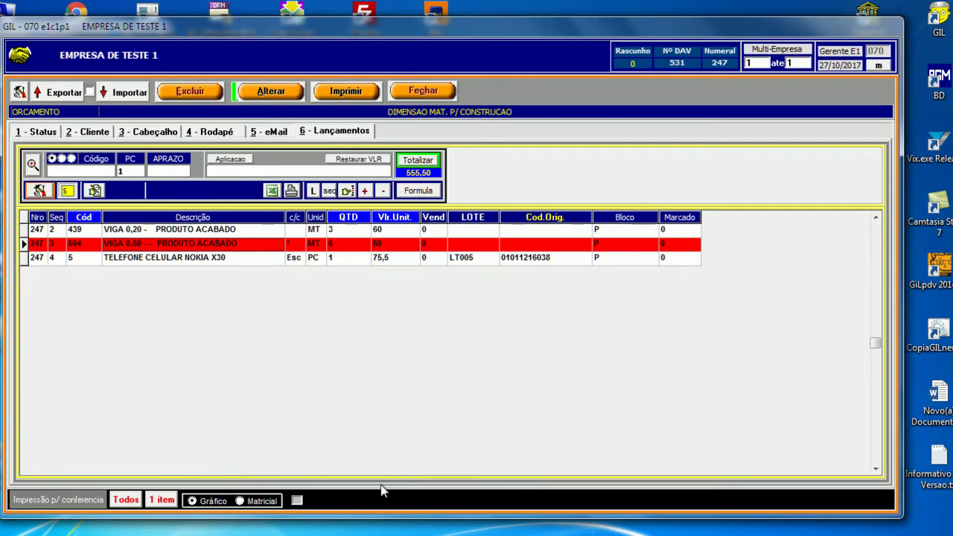
Preview the quote printout to check its item lines and total without the VIGA 0,50 line, and close the preview.
left_click(346, 90)
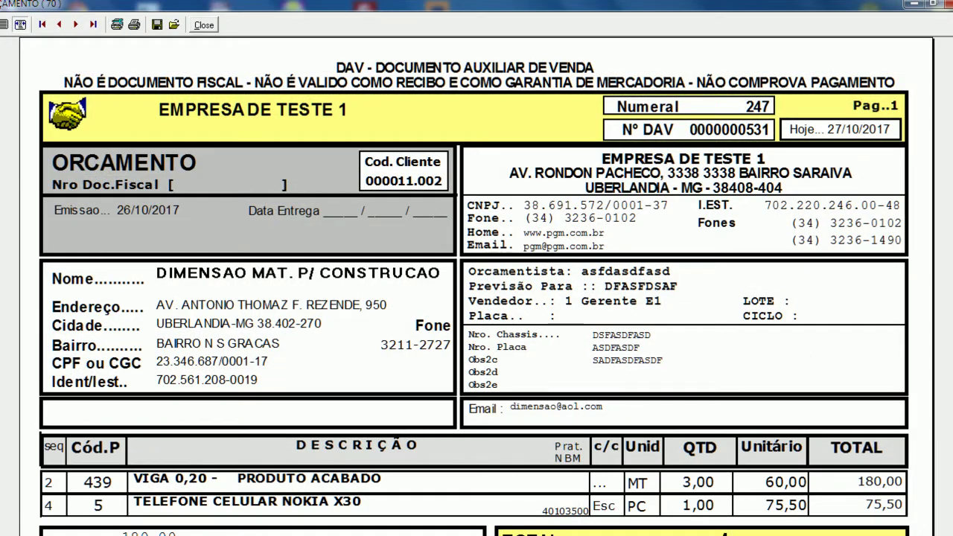
scroll(639, 285, "down", 5)
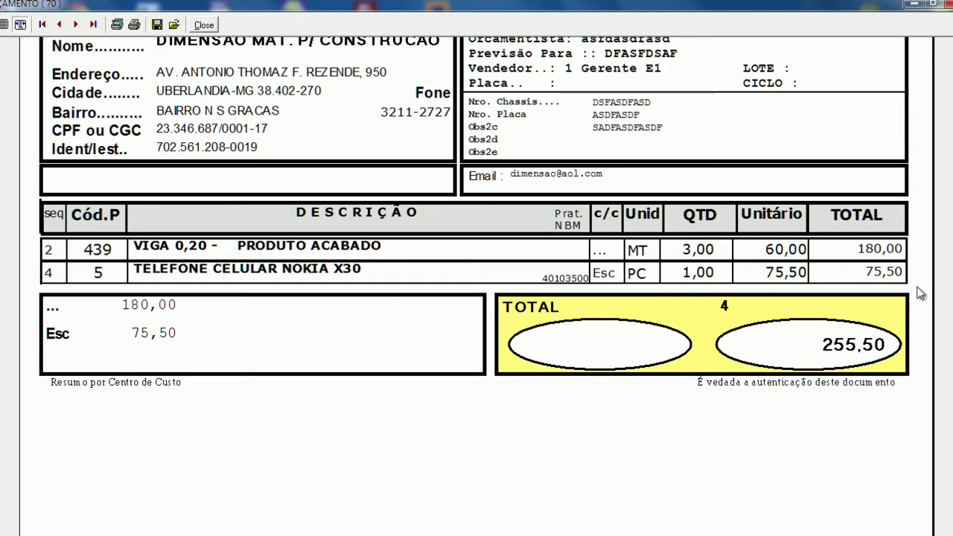
scroll(476, 283, "up", 6)
left_click(203, 25)
Clear the print marks from all lines of the quote.
right_click(195, 248)
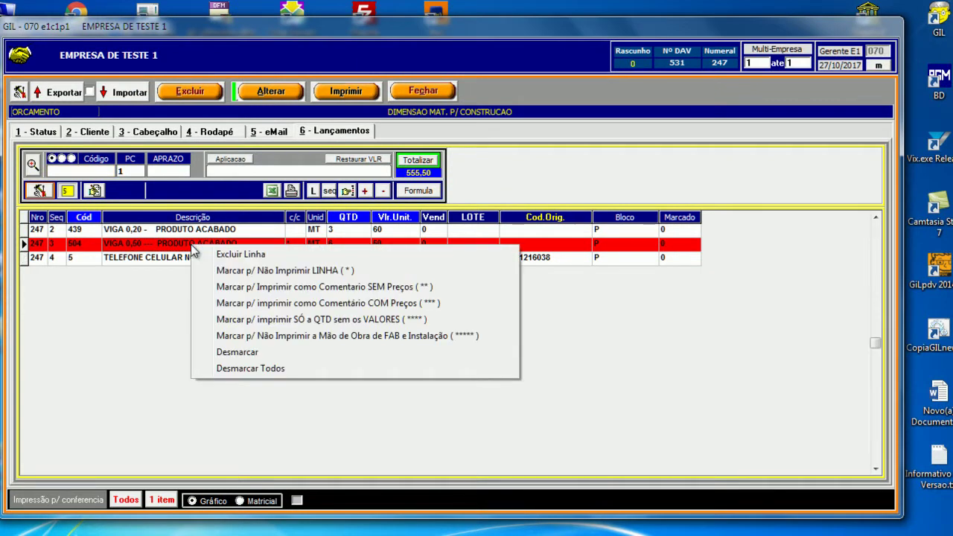
left_click(250, 368)
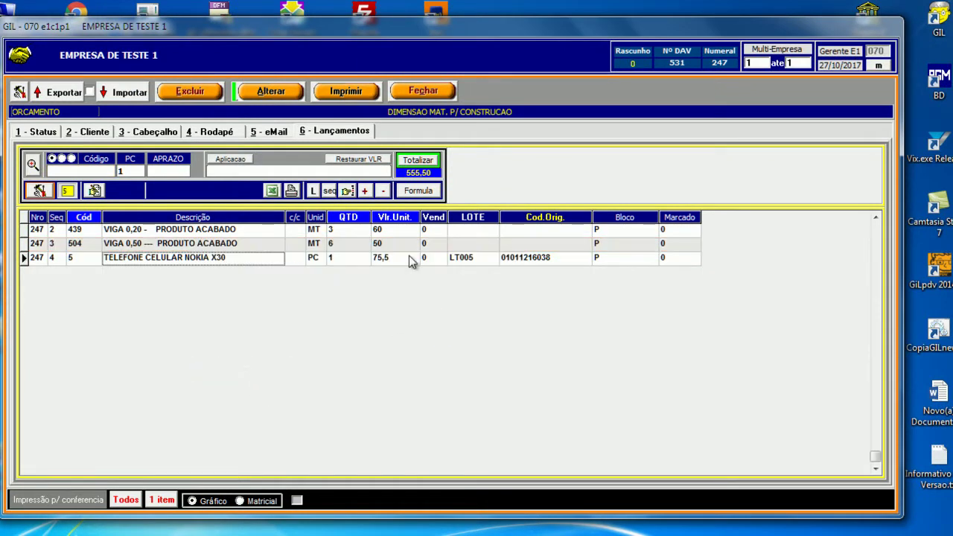
left_click(184, 257)
left_click(193, 233)
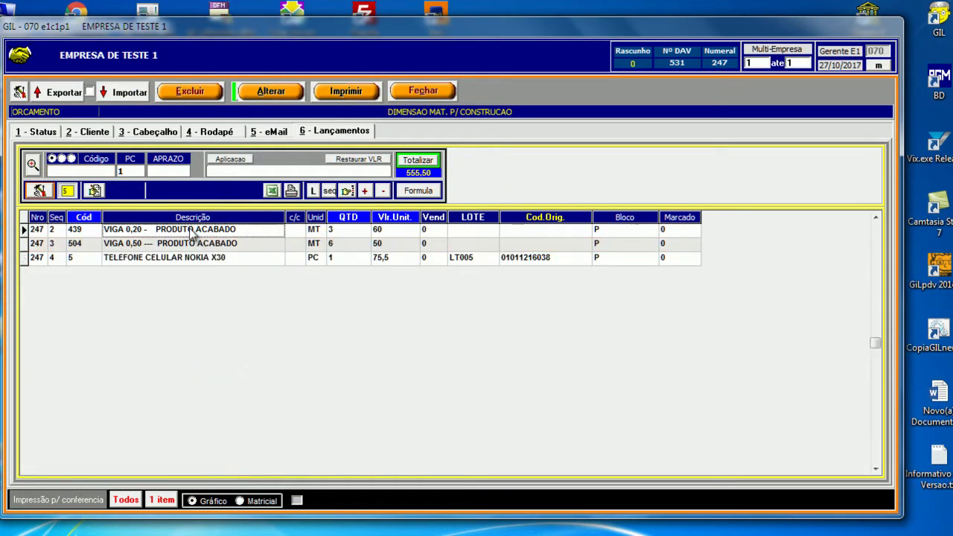
left_click(201, 249)
left_click(202, 259)
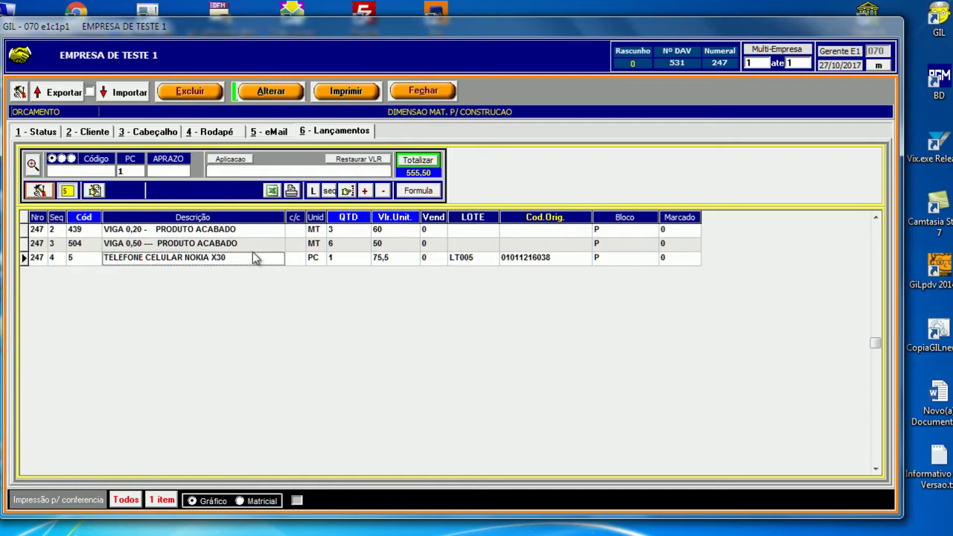
Search the products for "AMOR" and try to bring the AMORTECEDOR entry into the quote.
left_click(101, 172)
left_click(31, 172)
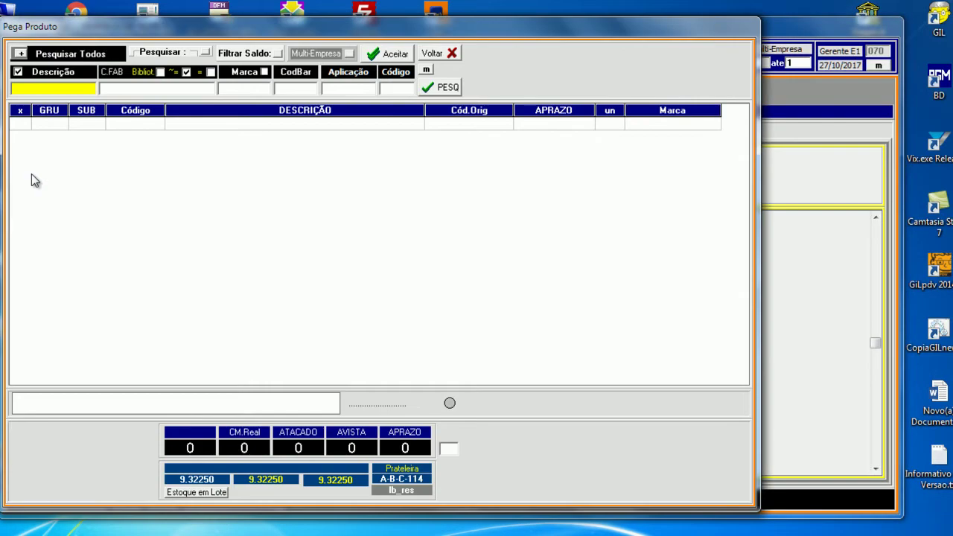
type("AMOR")
key("Return")
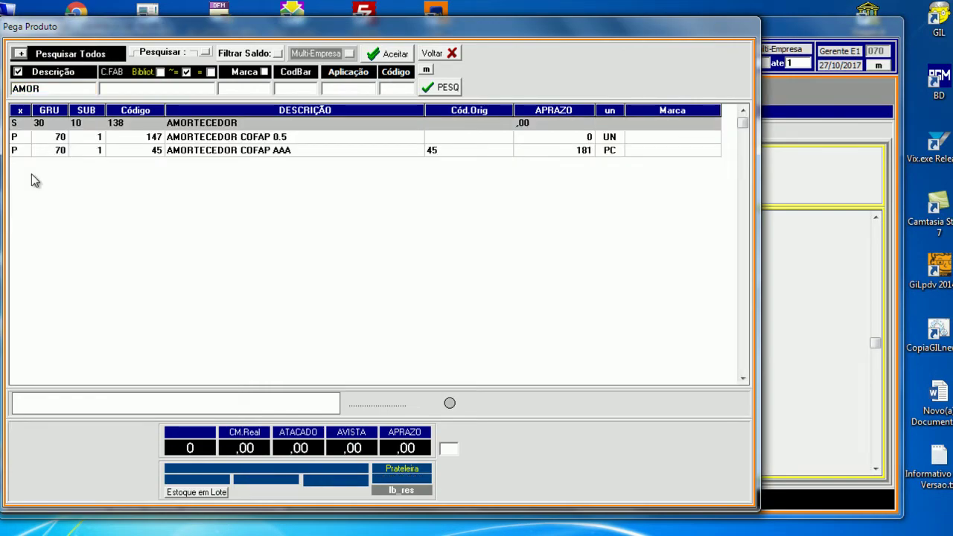
key("Return")
key("Return")
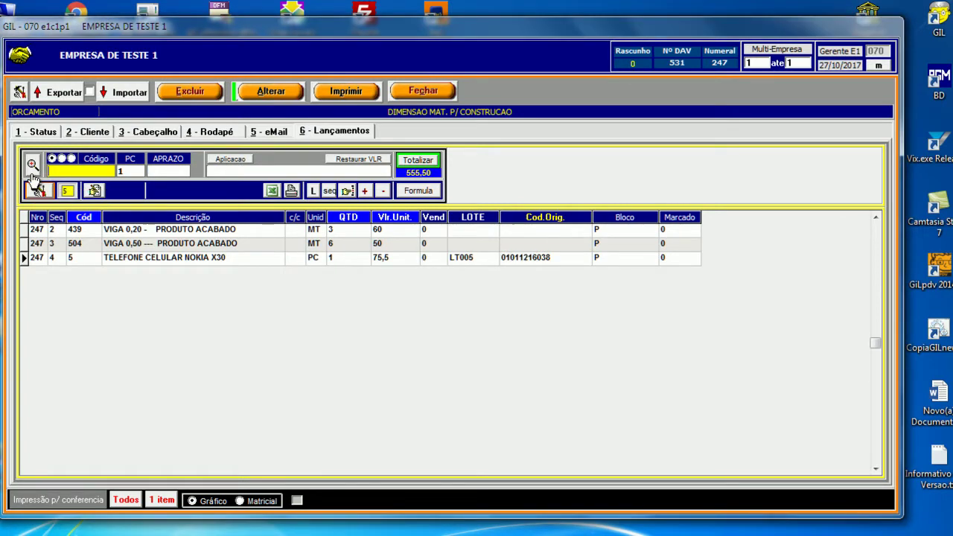
Search the products for "A" and add BATATA FRITA (code 196) to the quote with quantity 1.
left_click(32, 172)
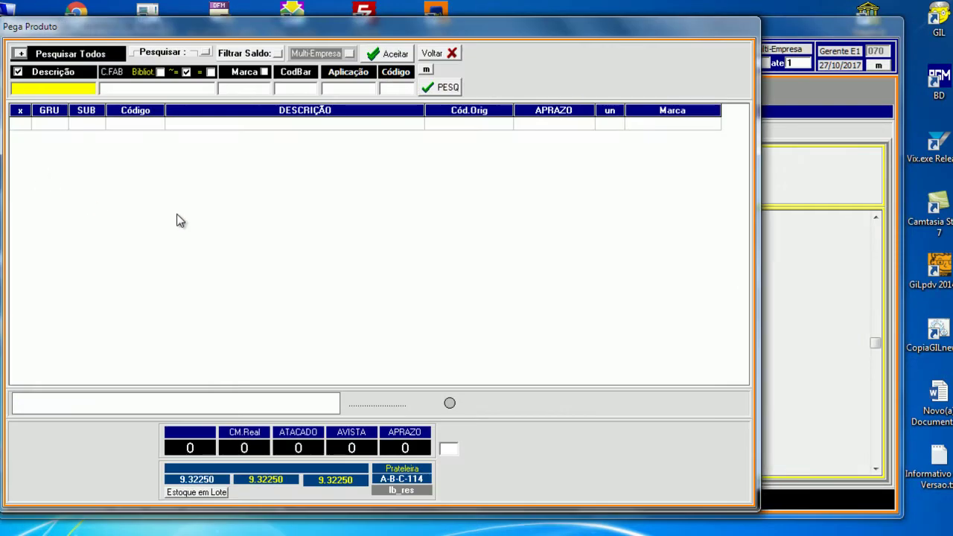
type("A")
double_click(231, 192)
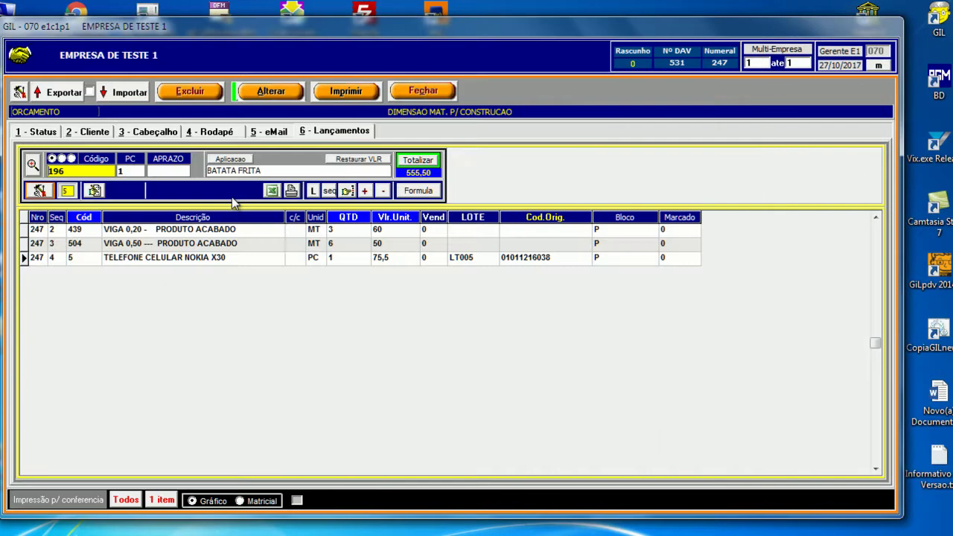
key("Return")
key("Return")
key("Return")
key("Return")
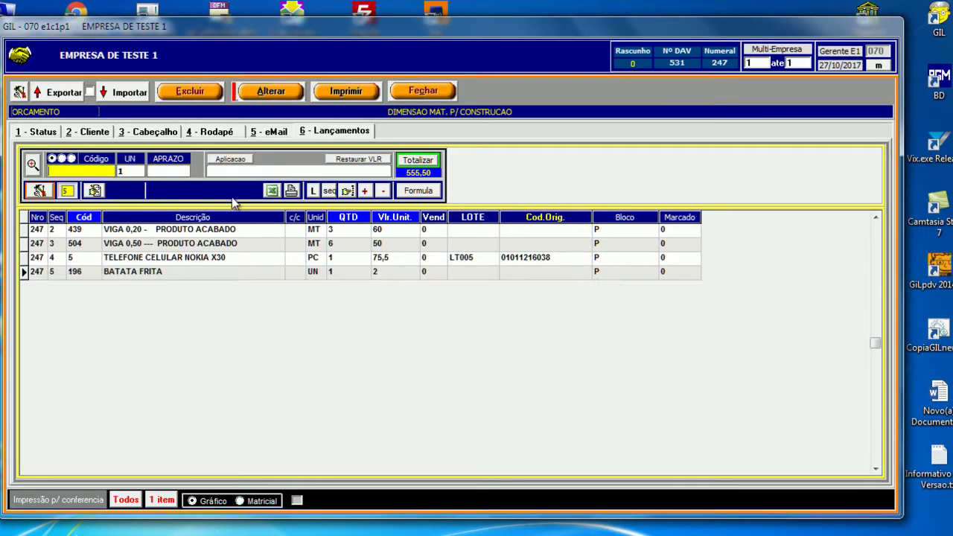
left_click(179, 277)
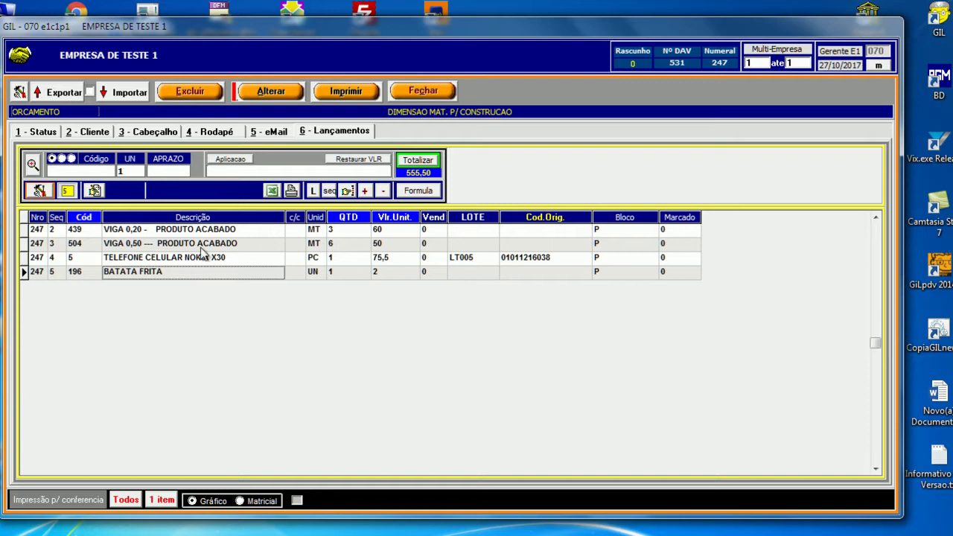
Below the BATATA FRITA line, leave two blank lines and add the comment line "RECOMENDAÇÃO".
left_click(228, 260)
left_click(231, 275)
key("Down")
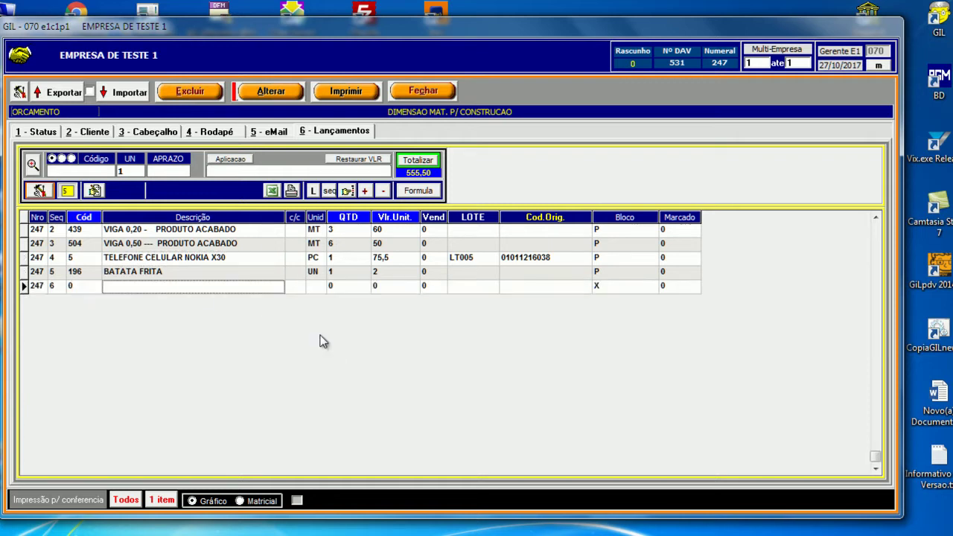
key("Down")
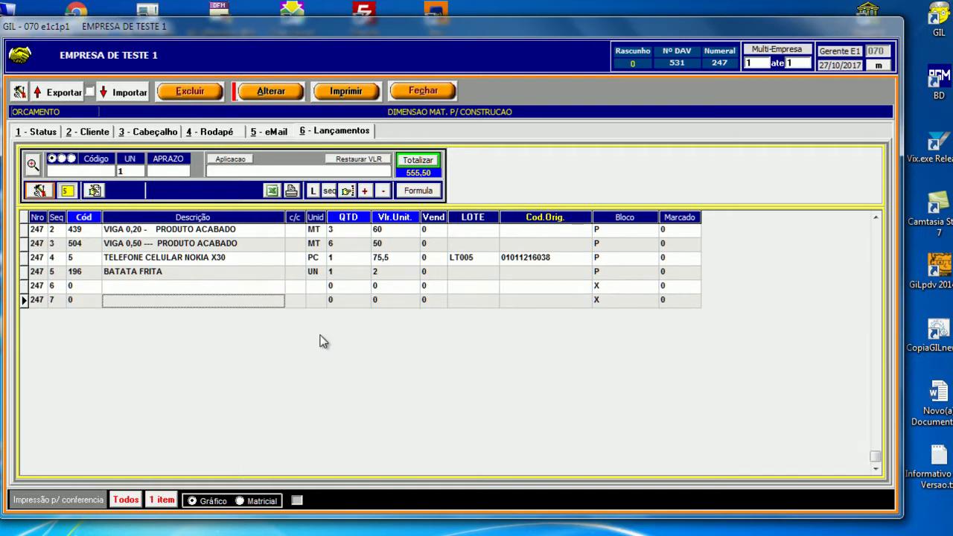
key("Down")
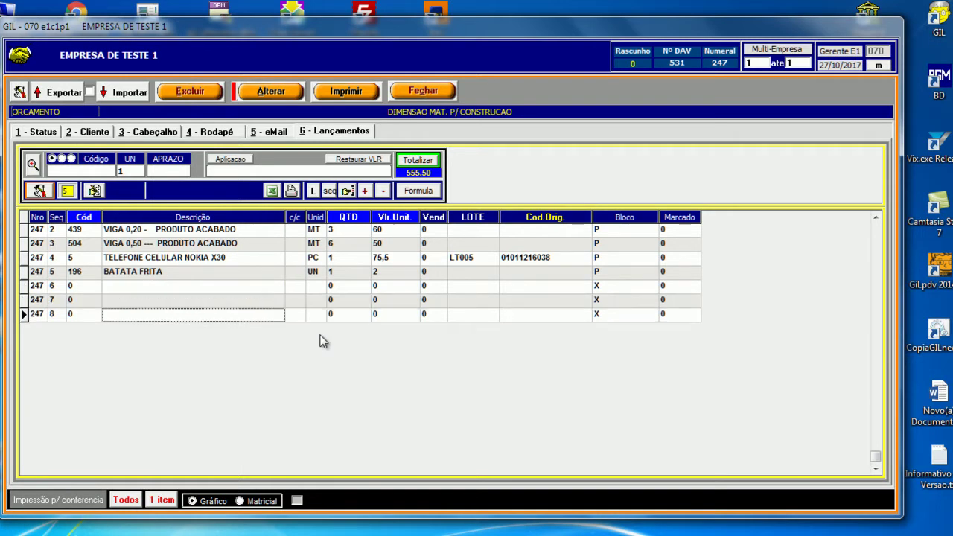
type("RECOMENDAÇÃO")
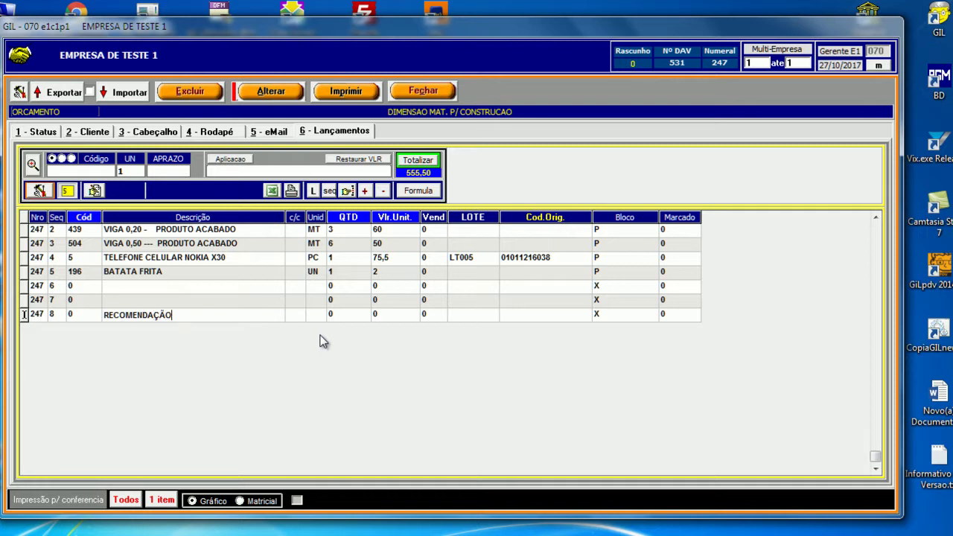
Add the comment lines "TECNICO IRA VISITAR SOMENTE NO" and "HORARIO COMERCIAL" below it, and save the quote.
key("Down")
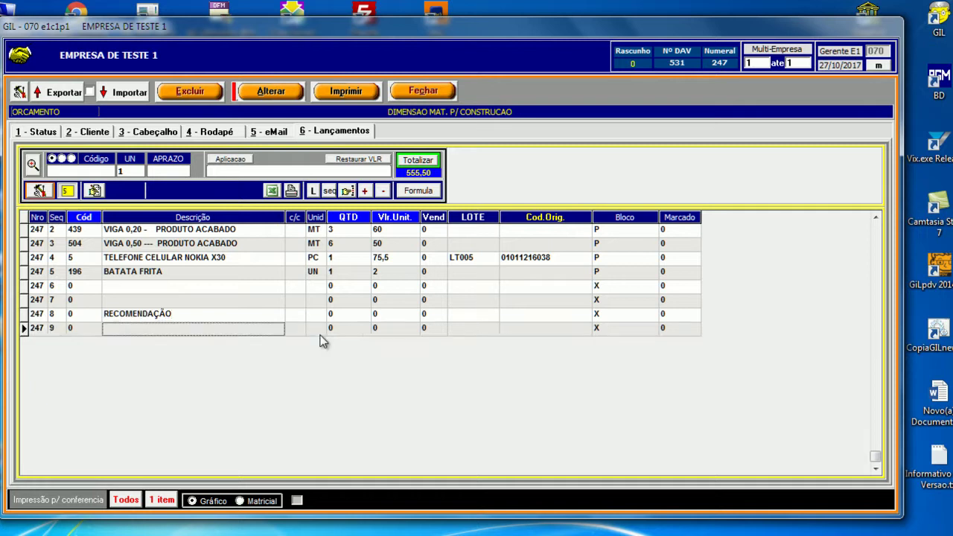
type("NICO IRA")
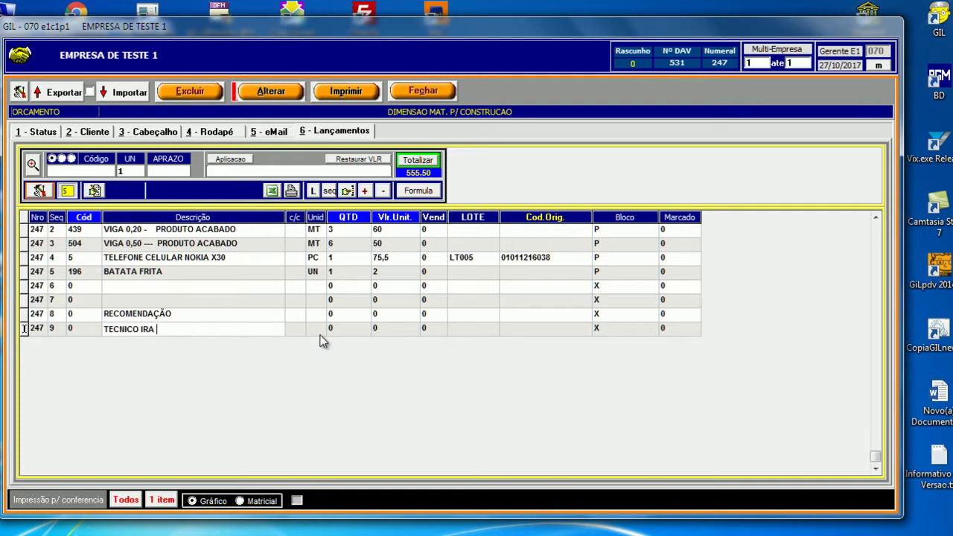
type("MENTE NO")
key("Down")
type("HO")
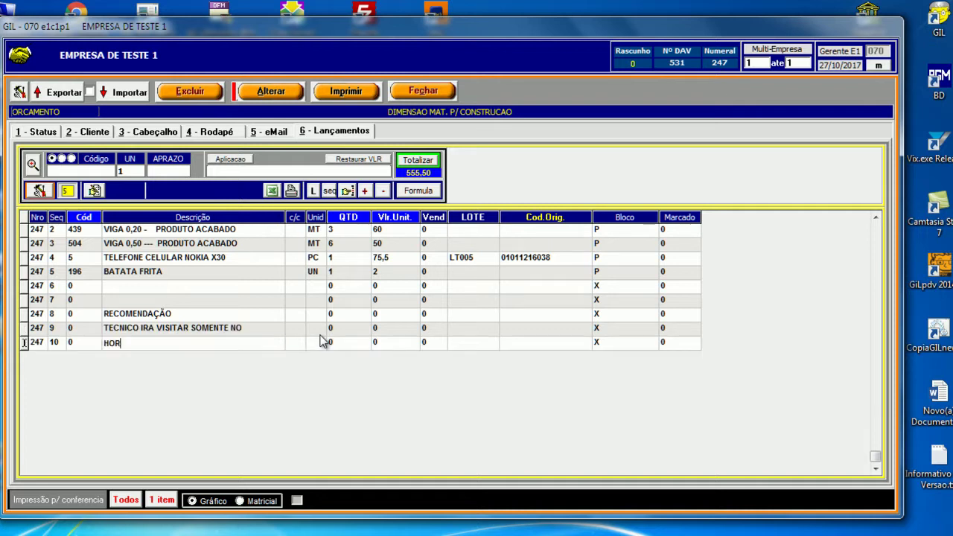
type("RARIO COMERCIAL")
key("Return")
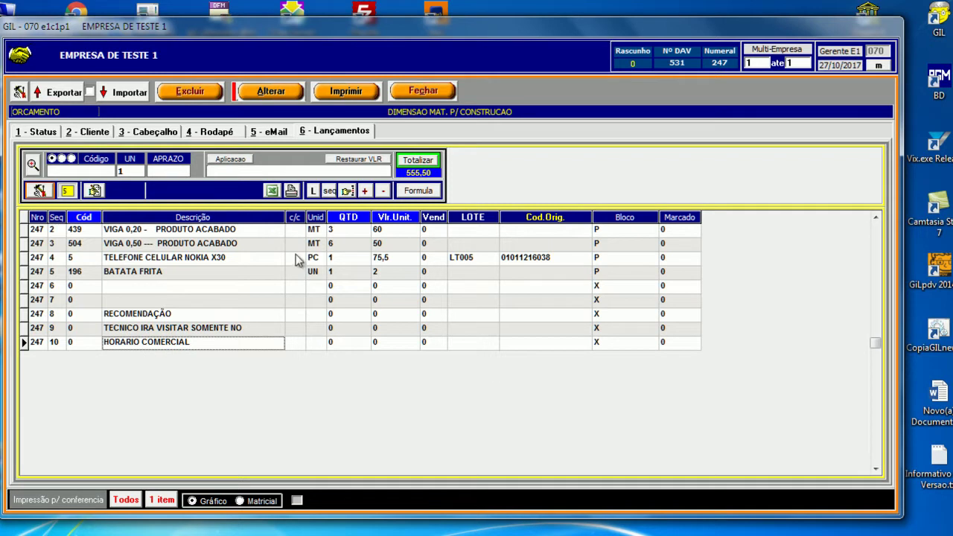
left_click(274, 98)
Preview the quote printout to check the blank lines, the recommendation lines and the total, and close the preview.
left_click(357, 100)
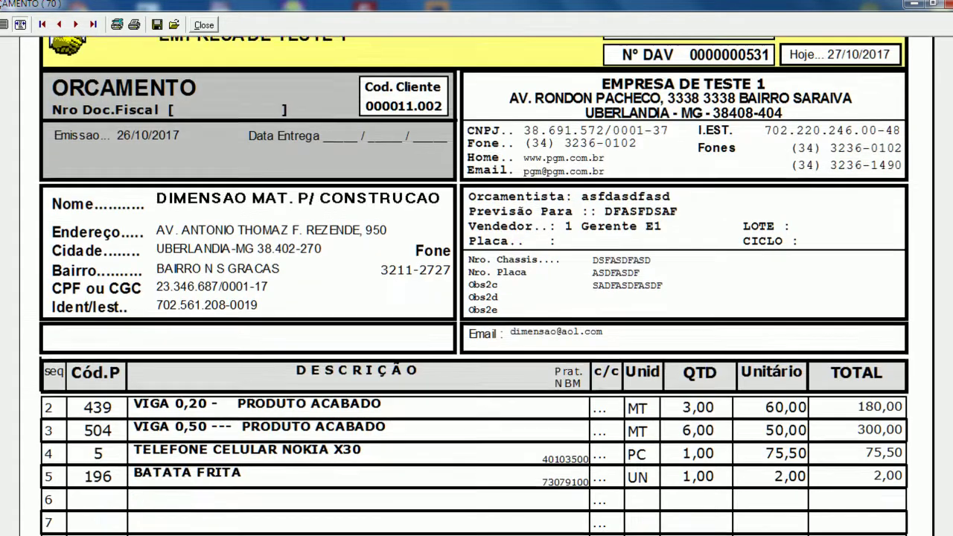
scroll(322, 429, "down", 3)
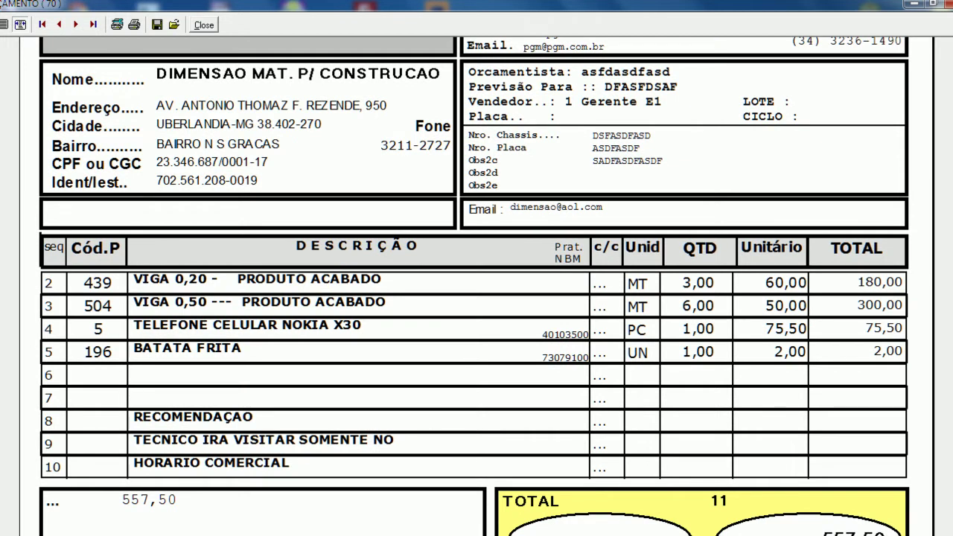
scroll(474, 286, "down", 1)
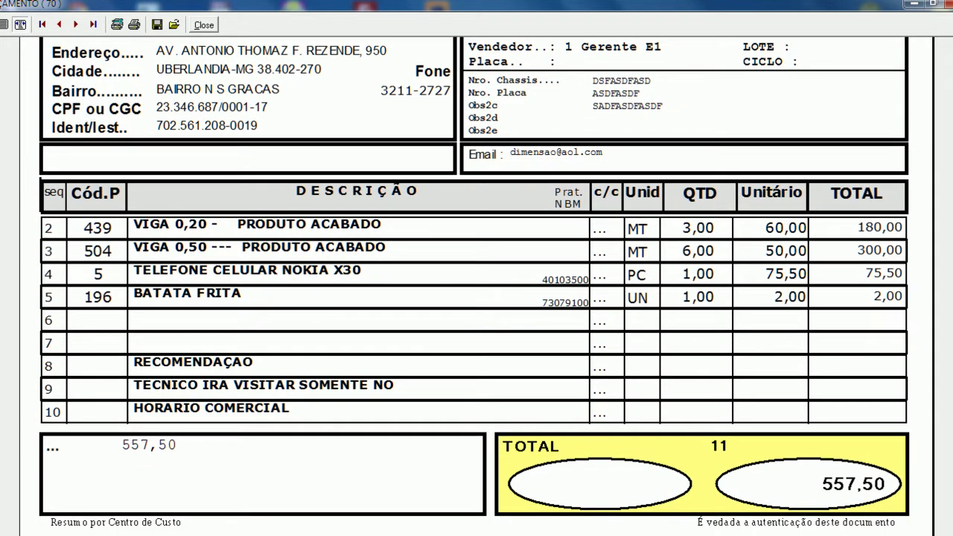
scroll(945, 277, "up", 1)
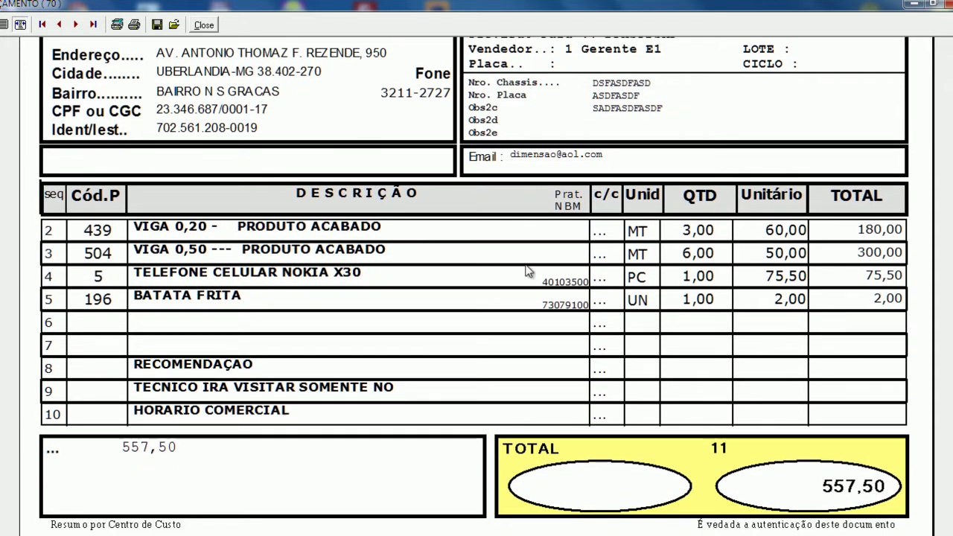
left_click(203, 25)
Mark the BATATA FRITA line to print as a comment without prices (**).
left_click(175, 271)
right_click(175, 273)
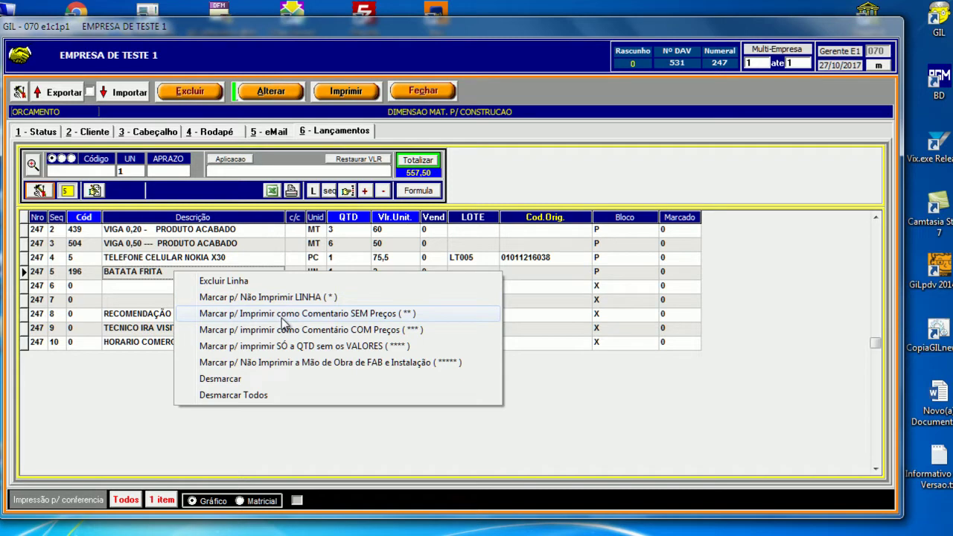
left_click(410, 314)
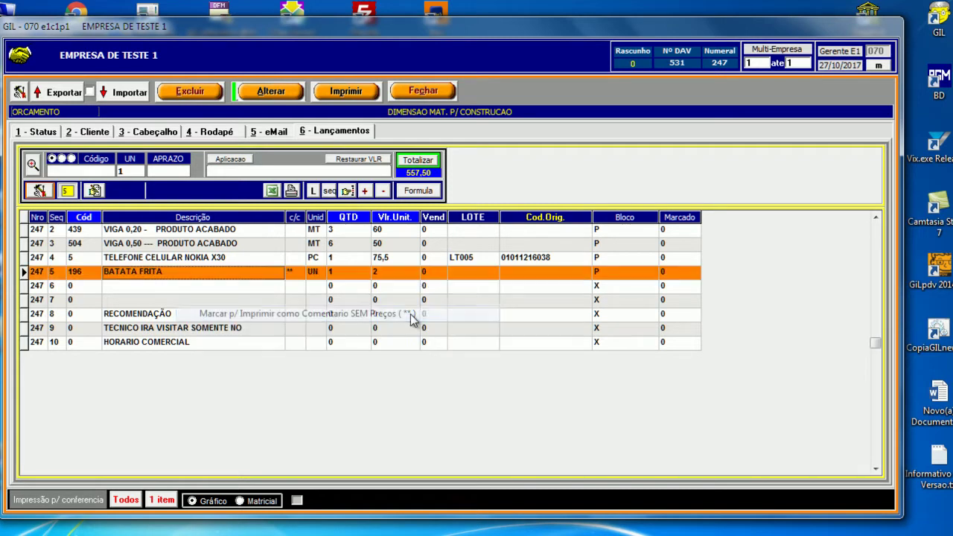
Preview the quote printout to check how the BATATA FRITA comment line and the total print, and close the preview.
left_click(344, 92)
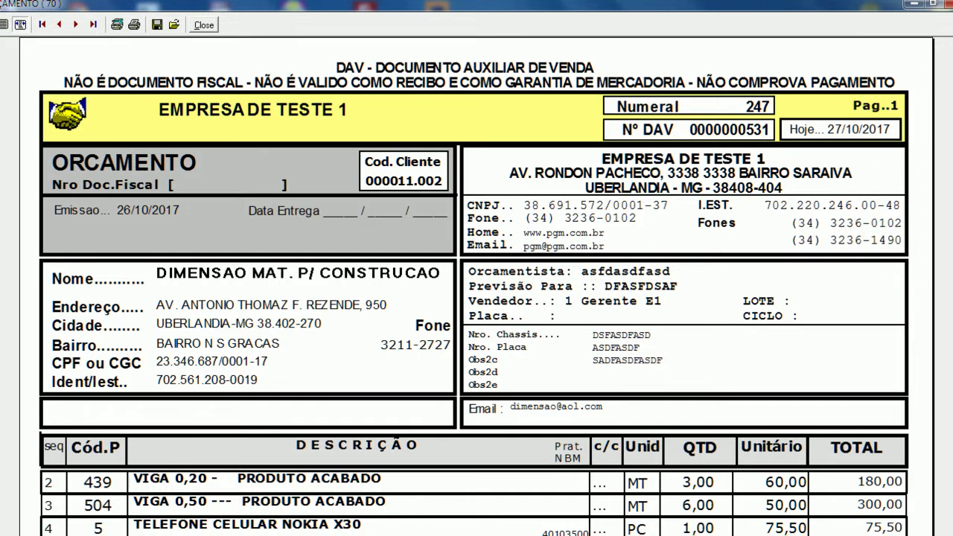
scroll(316, 341, "down", 5)
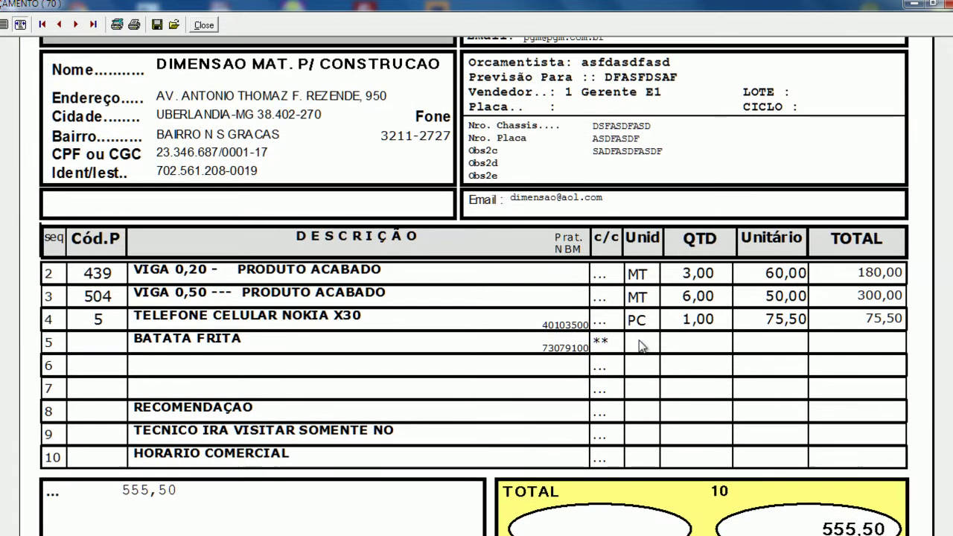
scroll(919, 308, "down", 2)
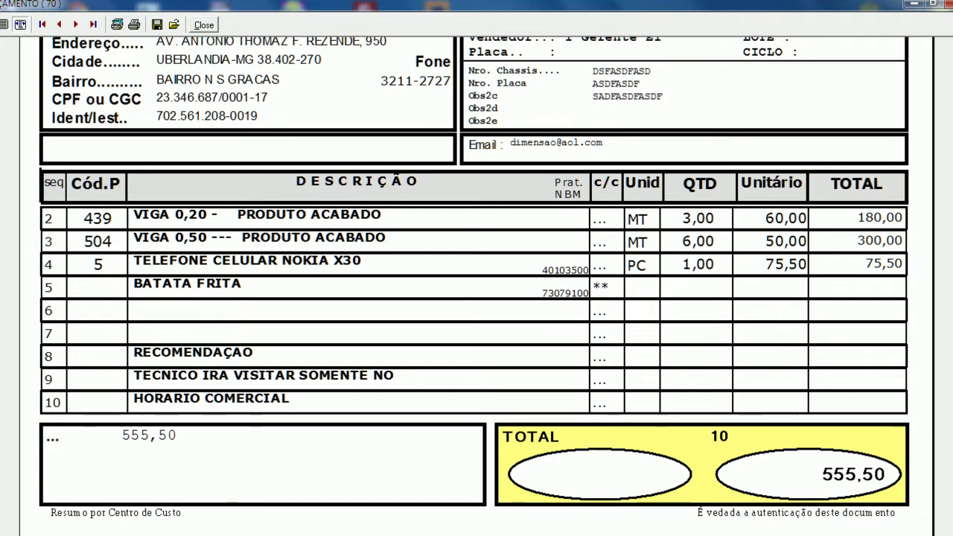
scroll(192, 37, "up", 6)
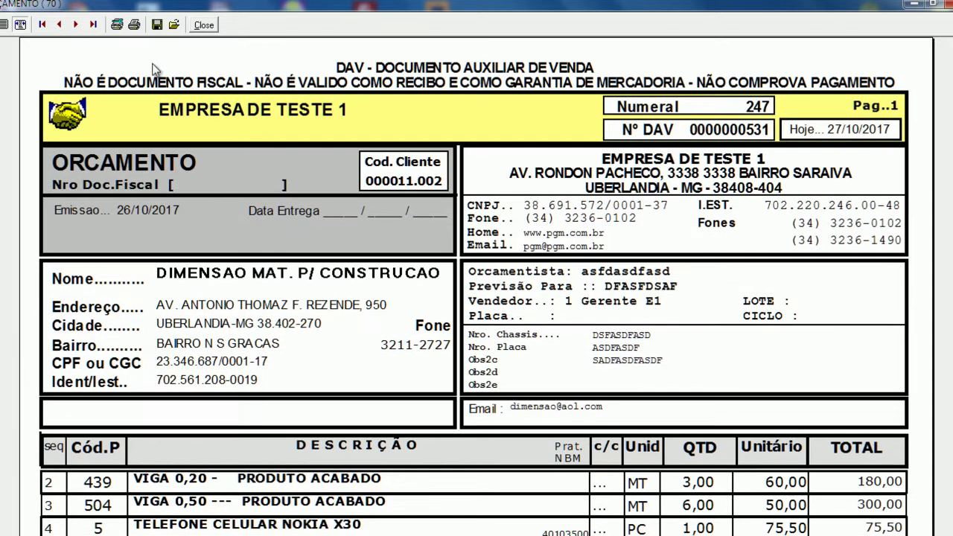
left_click(203, 24)
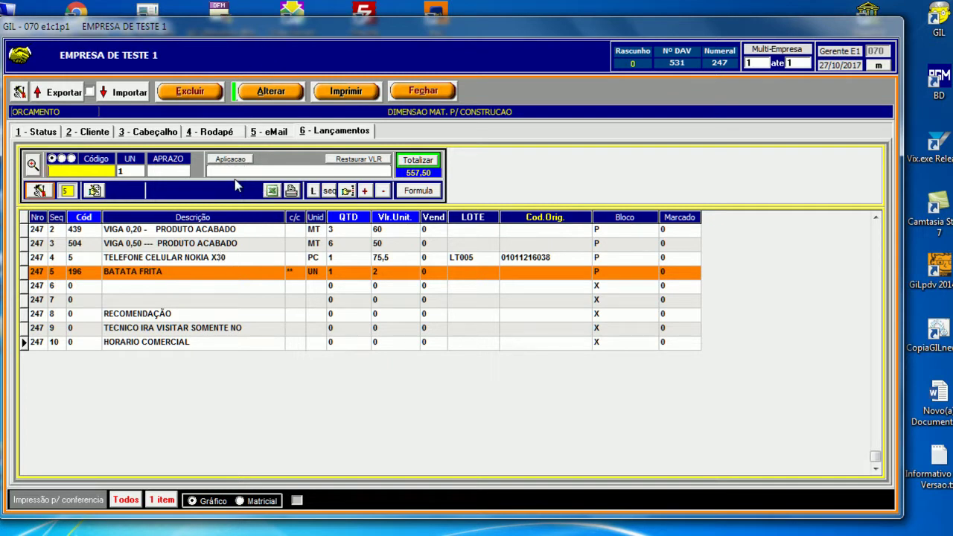
Review the quote's header and footer settings, and preview the printout to see the footer area below the total.
left_click(176, 134)
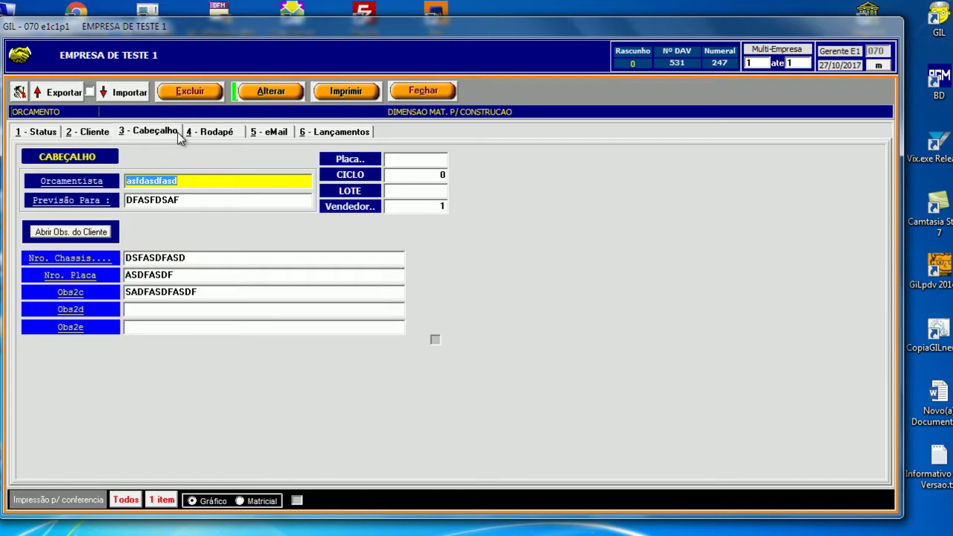
left_click(203, 131)
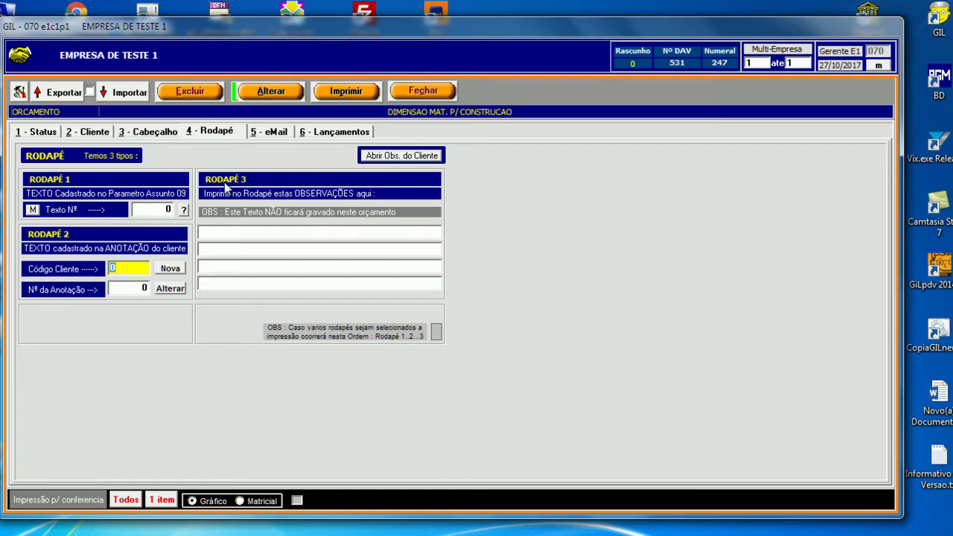
left_click(345, 91)
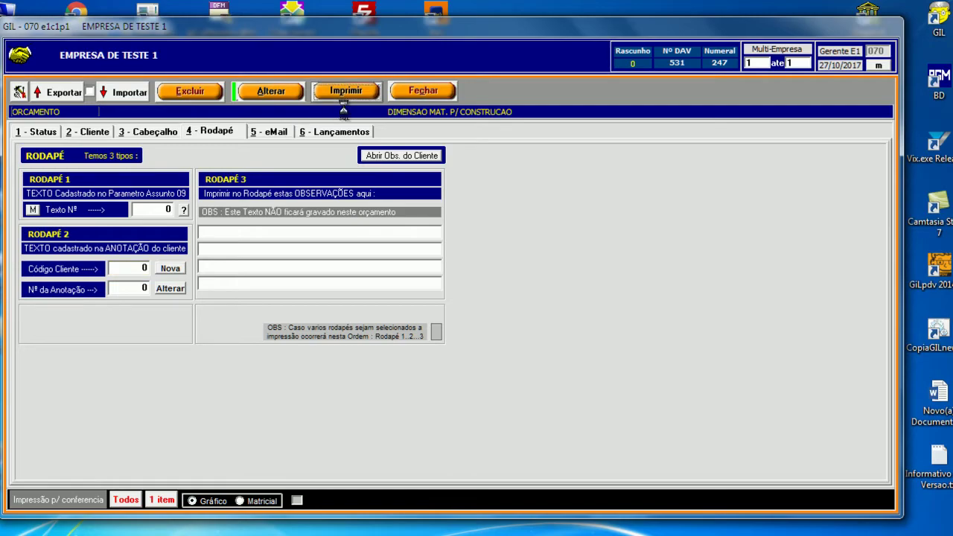
scroll(477, 298, "down", 5)
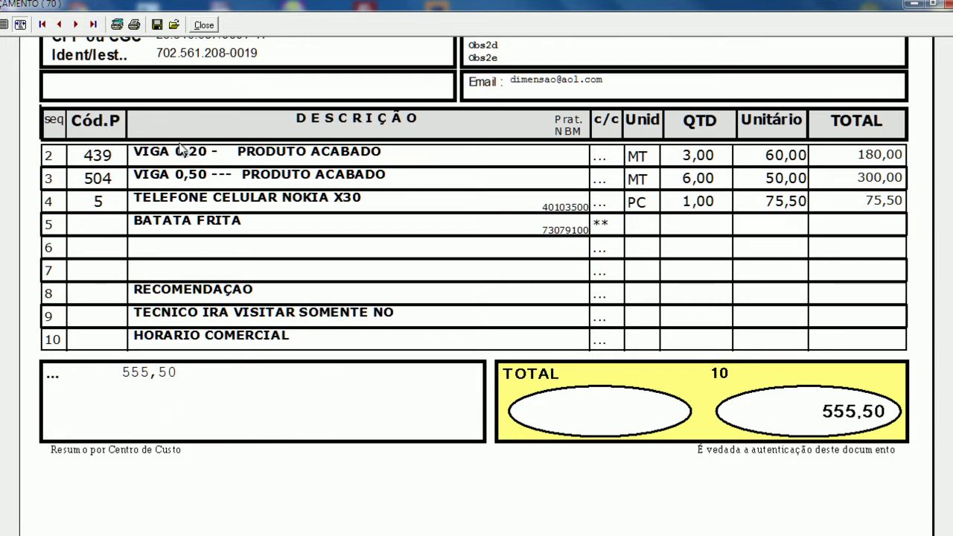
left_click(203, 25)
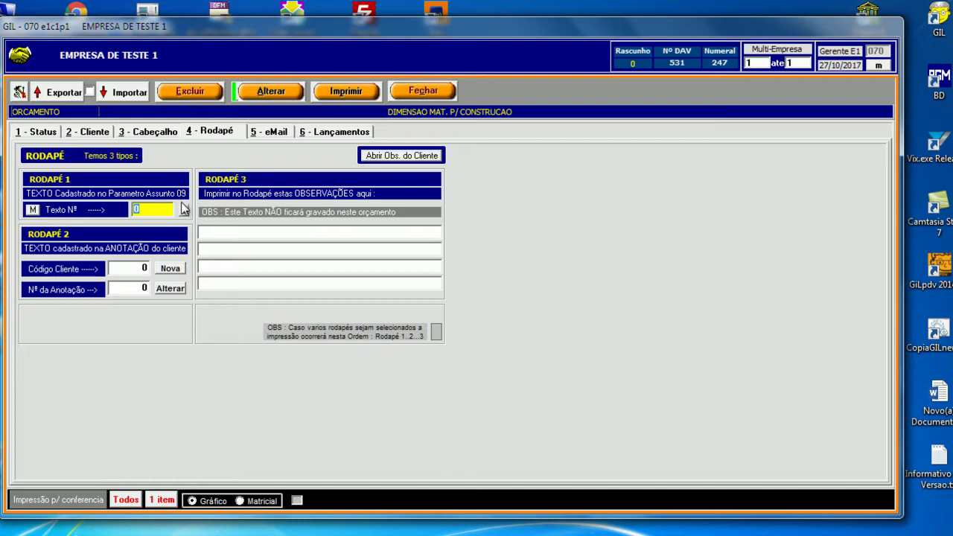
Load message 9005, IMPRESSAO DO RODAPE MODELO 4, from the registered texts of Rodapé 1 and save it.
left_click(184, 212)
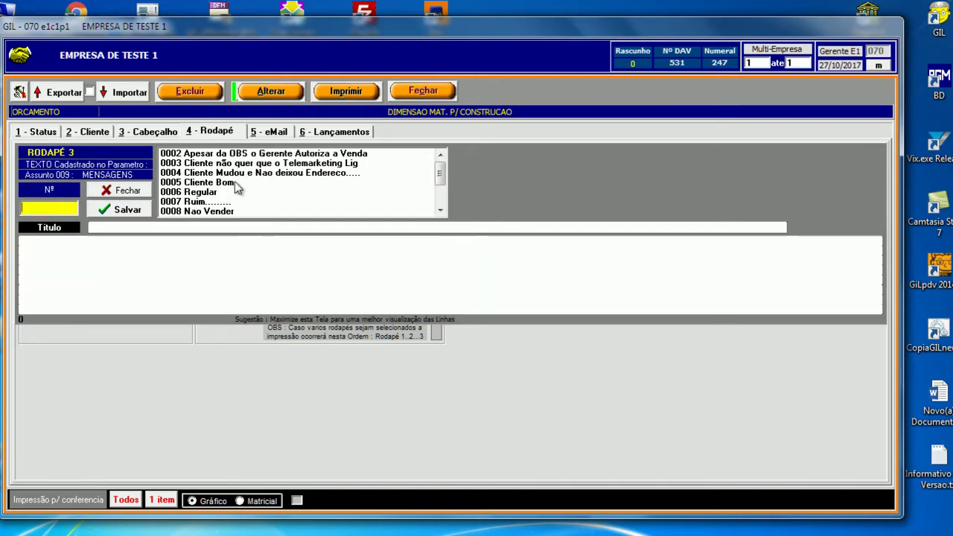
left_click(440, 212)
left_click(440, 212)
left_click(440, 212)
left_click(441, 213)
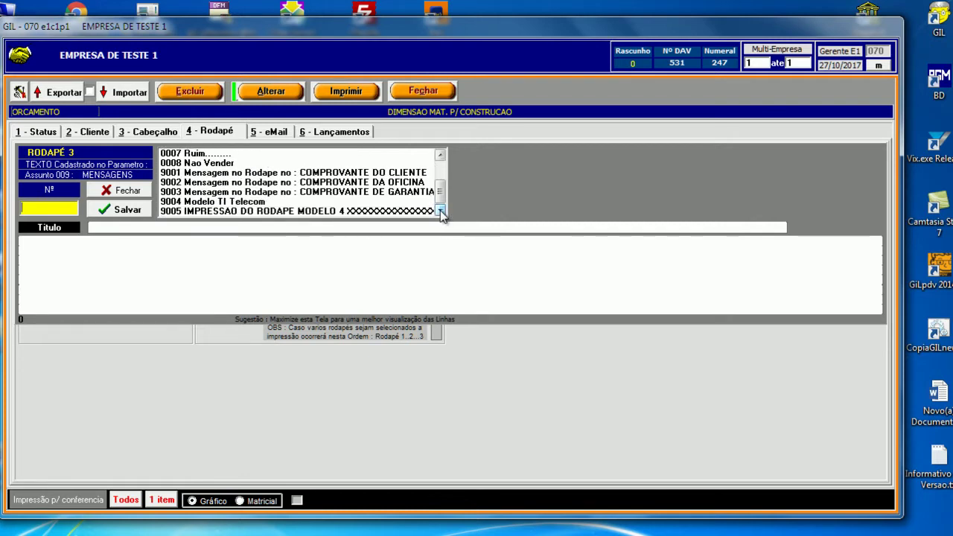
left_click(331, 212)
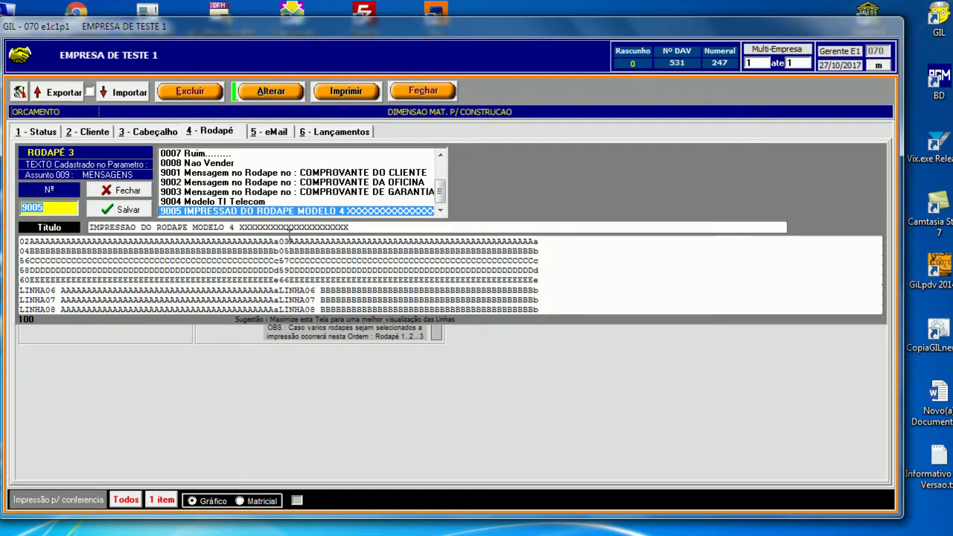
left_click(123, 216)
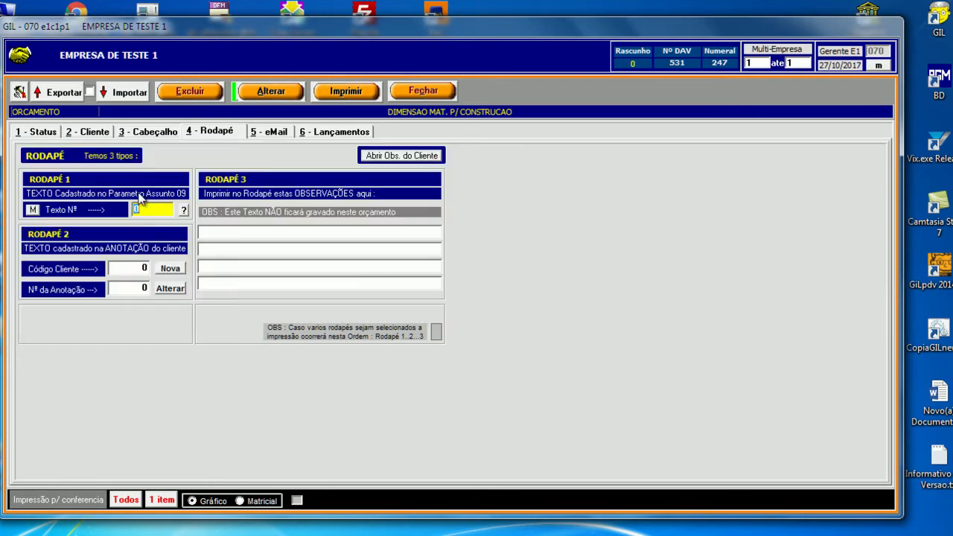
Look up message 9005 in the registered texts again and set the Rodapé 1 text number to 9005.
left_click(181, 215)
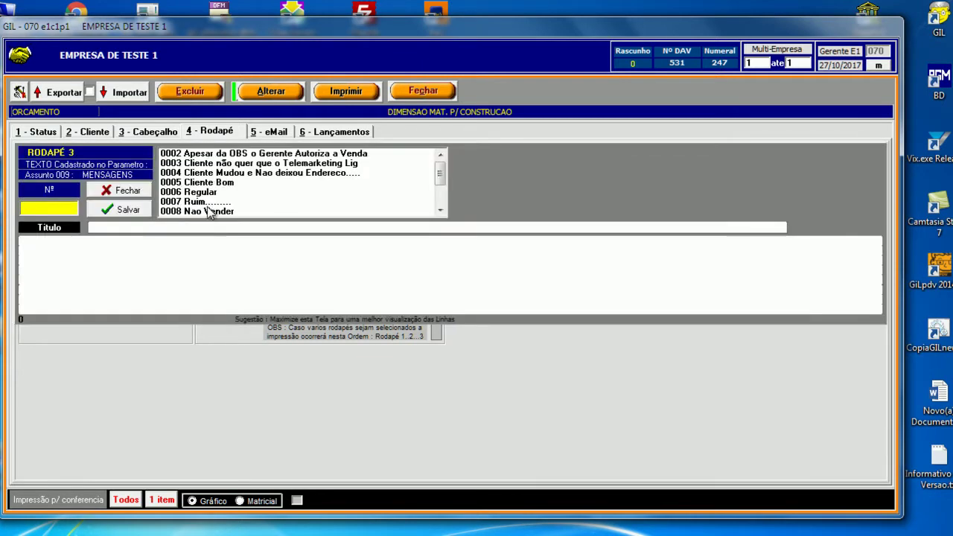
left_click(442, 186)
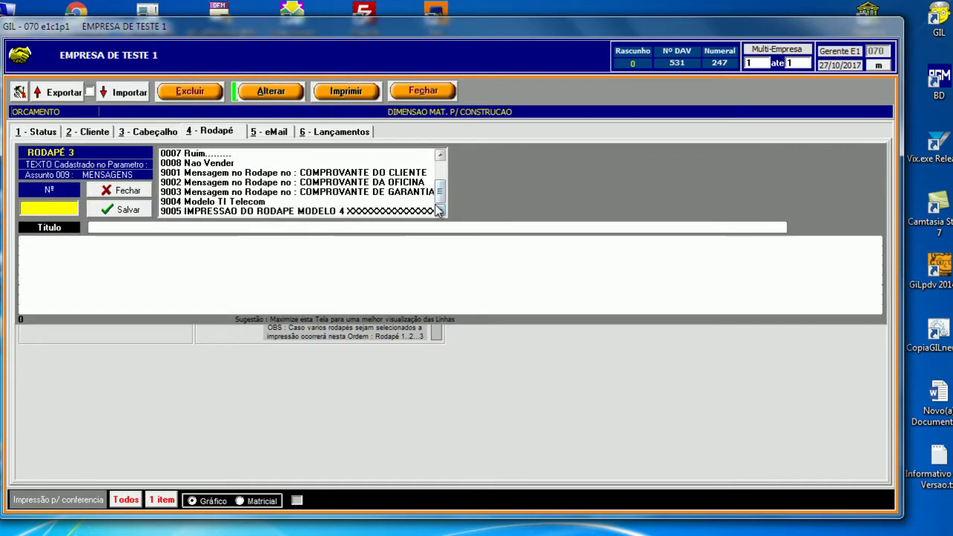
left_click(290, 211)
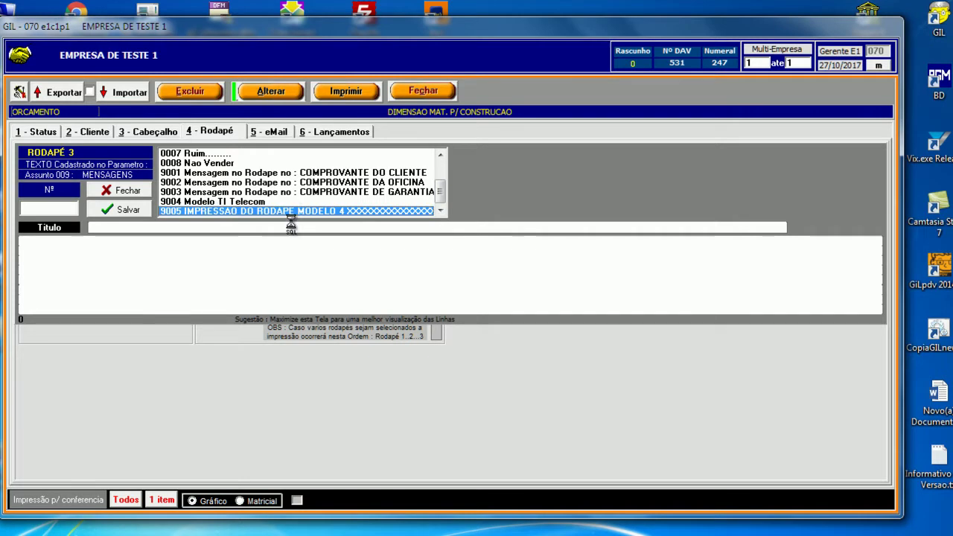
left_click(122, 191)
type("9005")
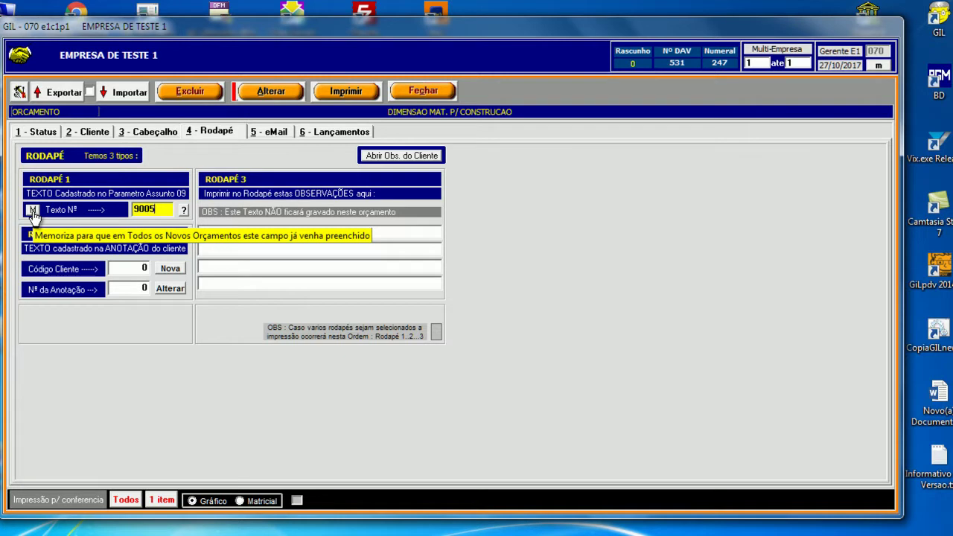
Clear the text number of Rodapé 1.
double_click(152, 209)
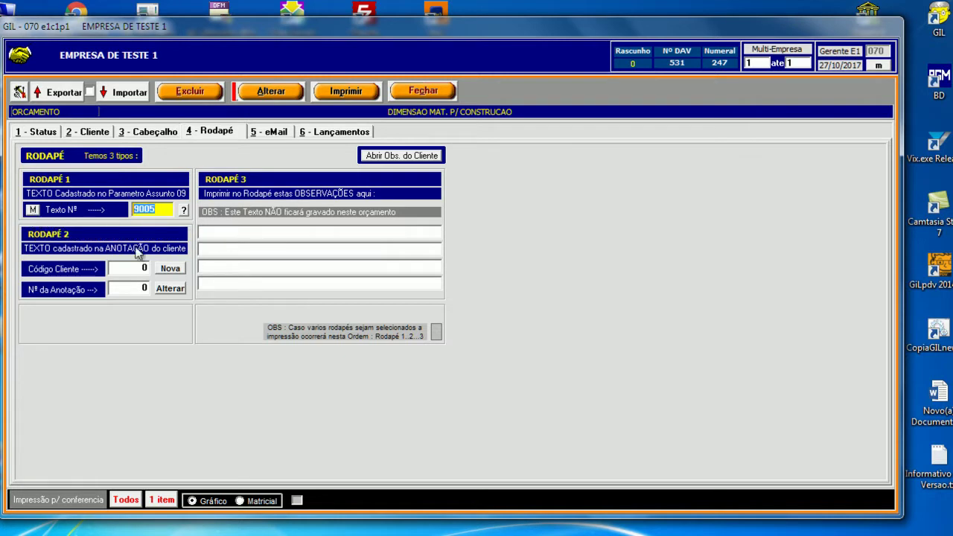
left_click(155, 209)
key("BackSpace")
key("BackSpace")
key("BackSpace")
key("BackSpace")
Open message 9005 from the registered footer texts to view its title and content lines.
left_click(183, 210)
scroll(445, 179, "down", 2)
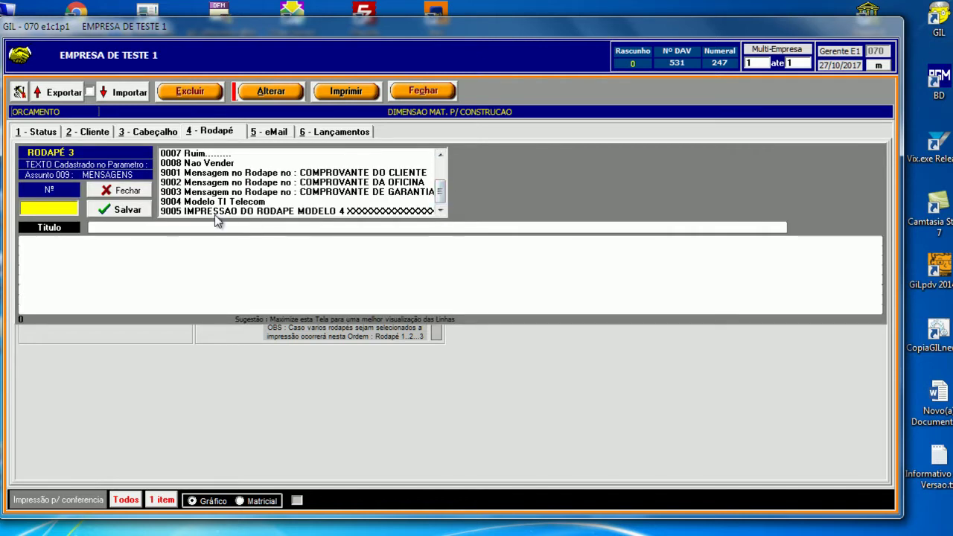
left_click(214, 214)
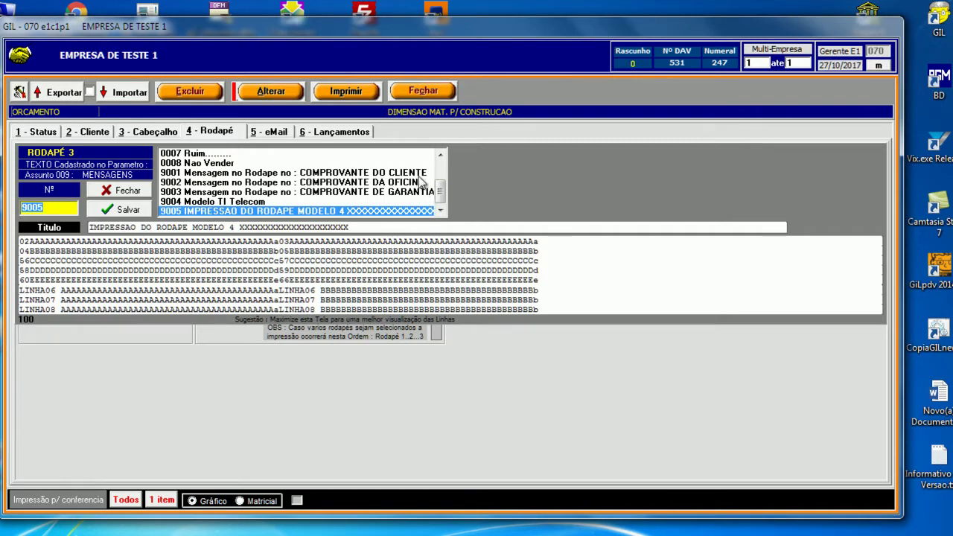
Save message 9005 as the Rodapé 1 text and preview the quote printout to check its footer.
left_click(123, 209)
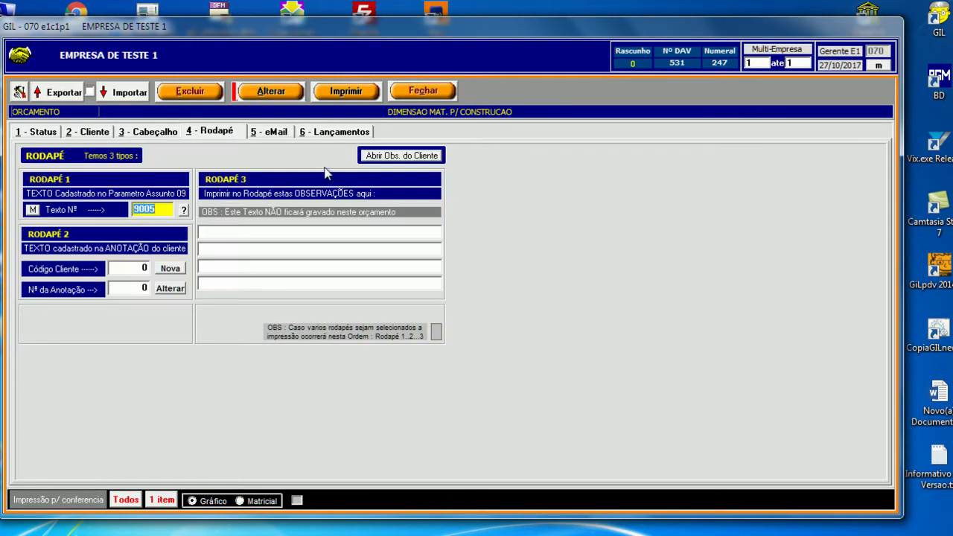
left_click(346, 92)
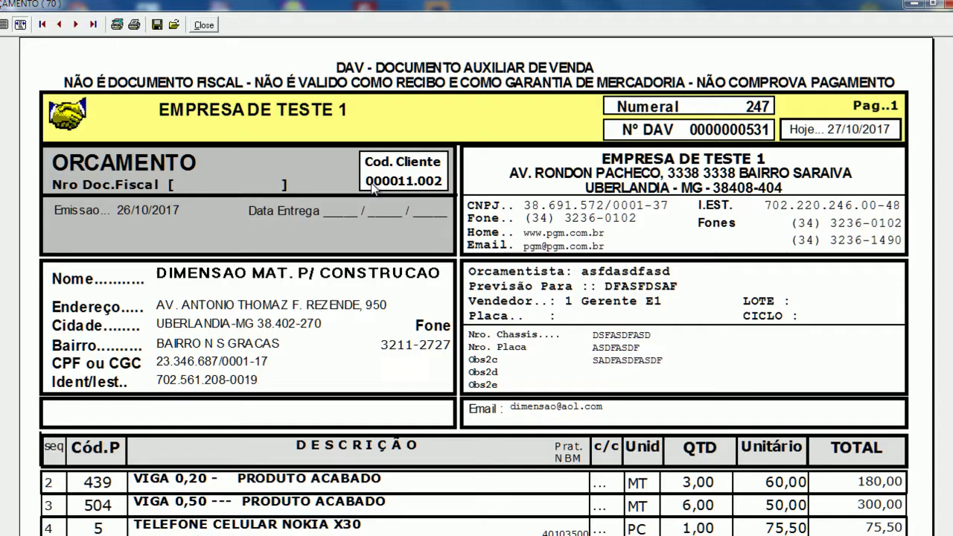
scroll(944, 292, "down", 5)
scroll(944, 292, "down", 5)
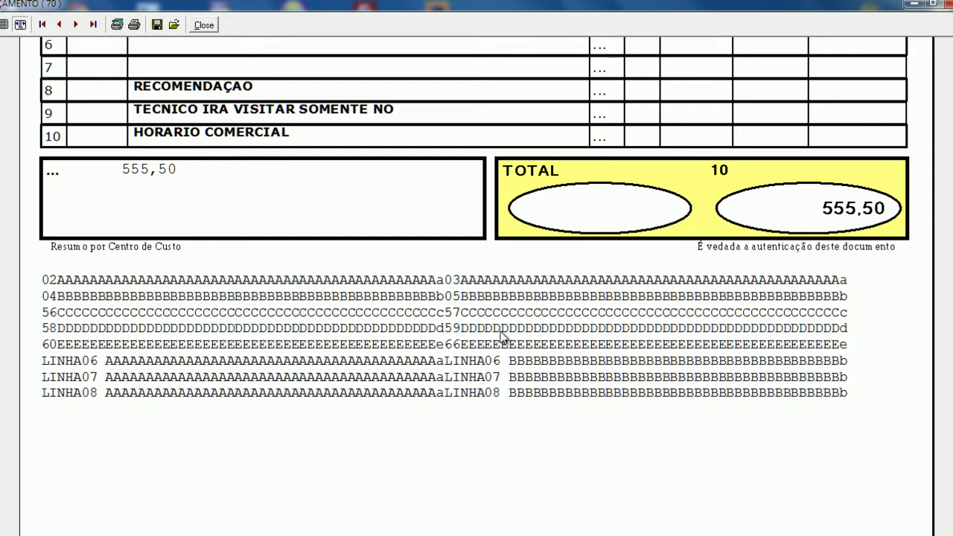
left_click(204, 29)
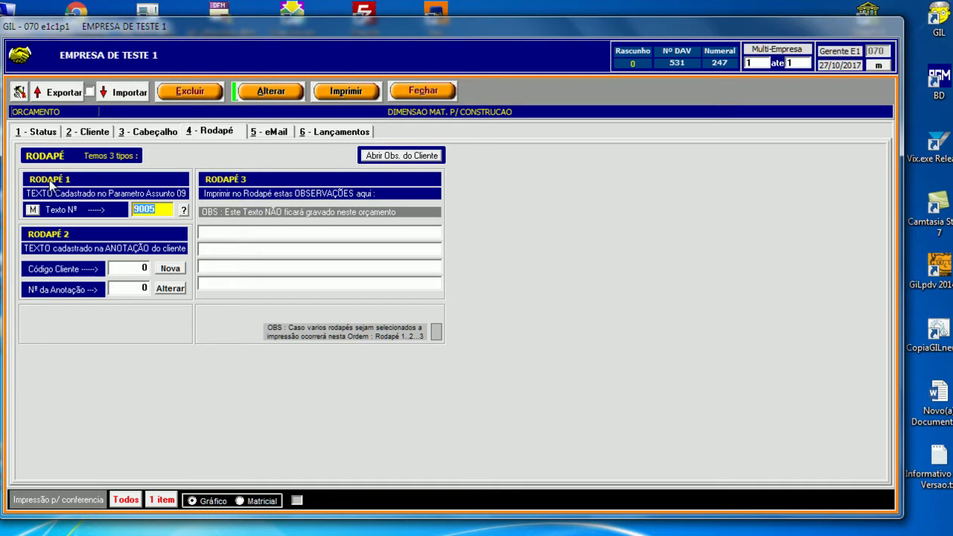
Set the Rodapé 1 text number to 0.
key("Delete")
type("0")
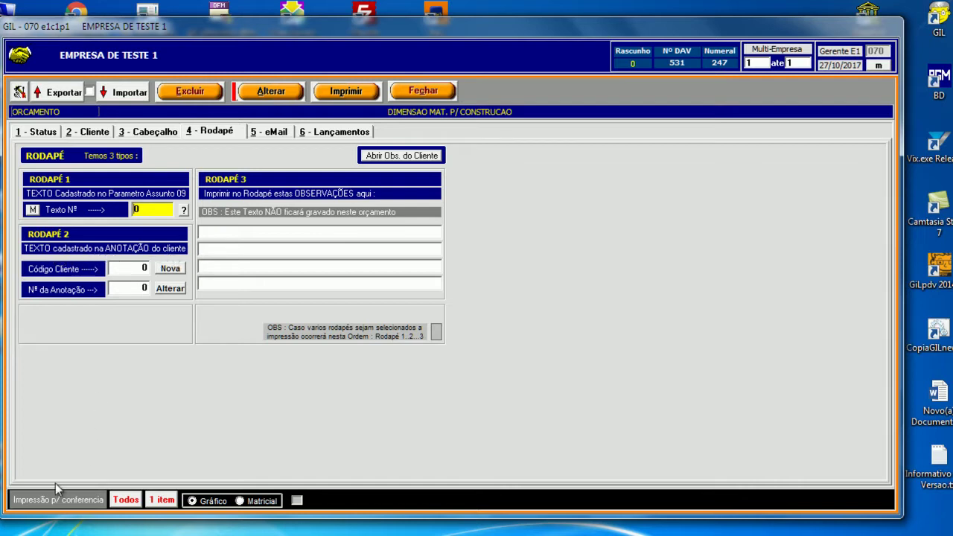
Switch to the client and supplier register, search for "cons" and open the annotations of CONSUMIDOR (001).
left_click(112, 535)
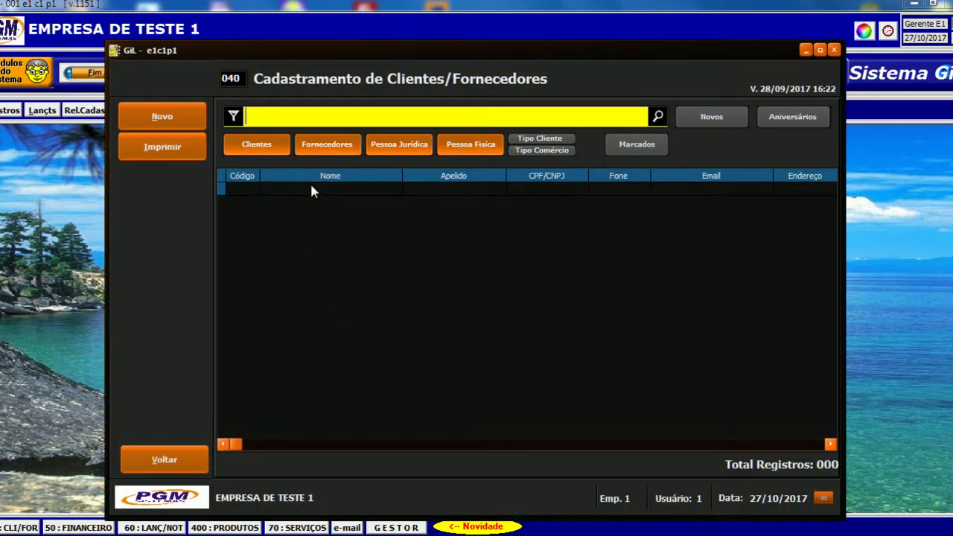
type("cons")
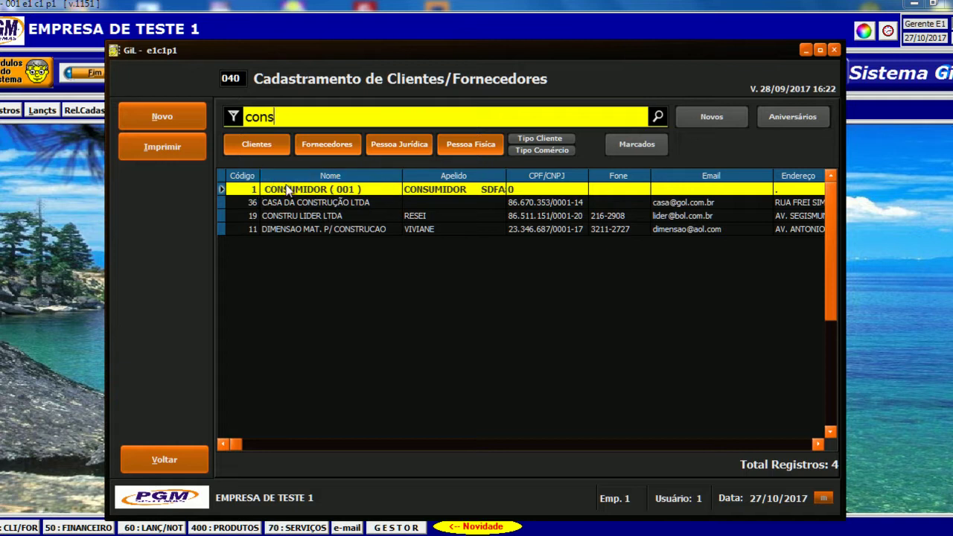
left_click(292, 193)
double_click(292, 192)
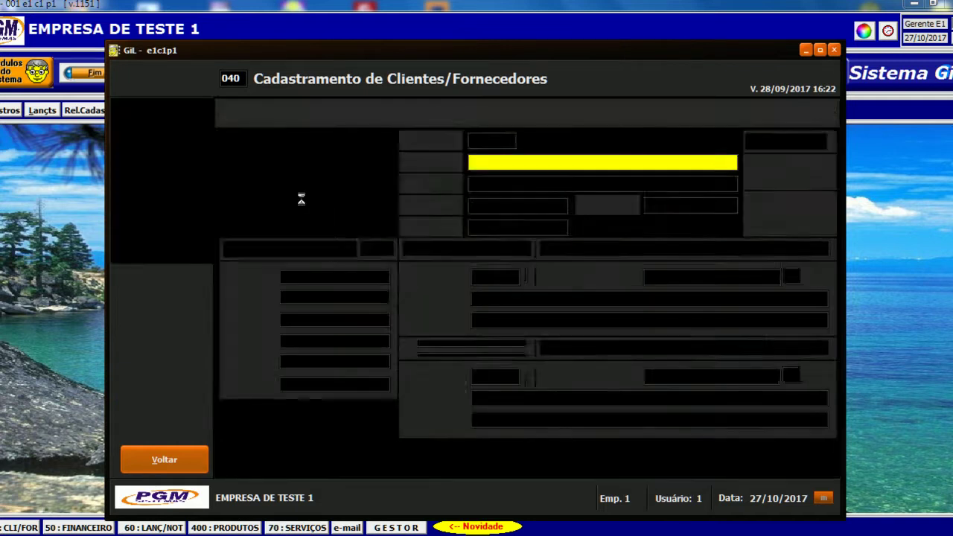
left_click(195, 233)
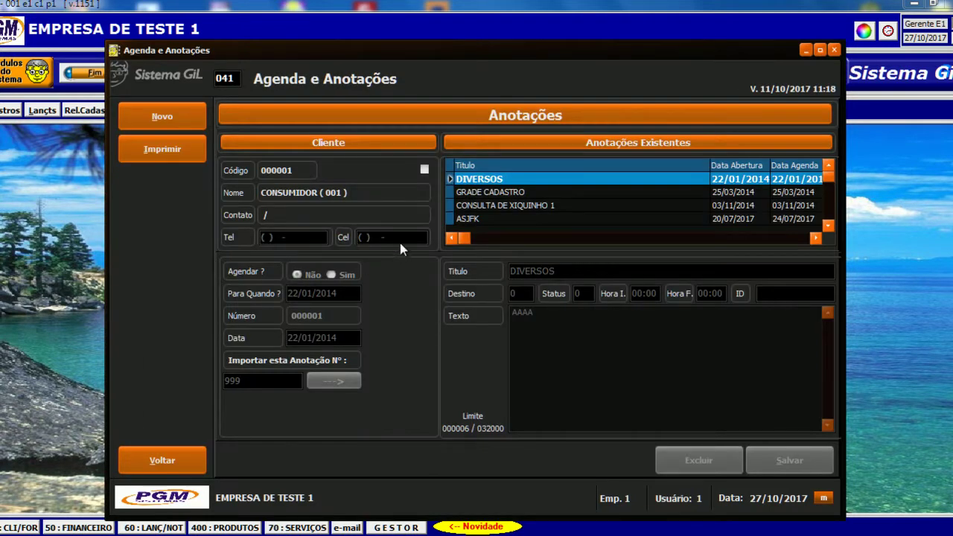
Examine the titles, numbers and texts of the client's existing annotations, including GRADE CADASTRO, and return to the quote's footer settings.
left_click(521, 198)
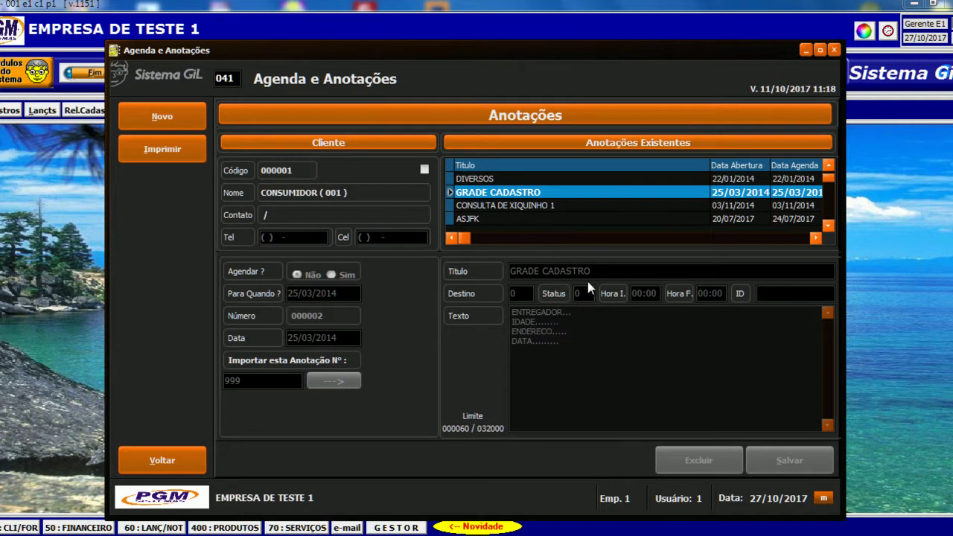
left_click(829, 226)
left_click(829, 225)
left_click(829, 226)
left_click(830, 226)
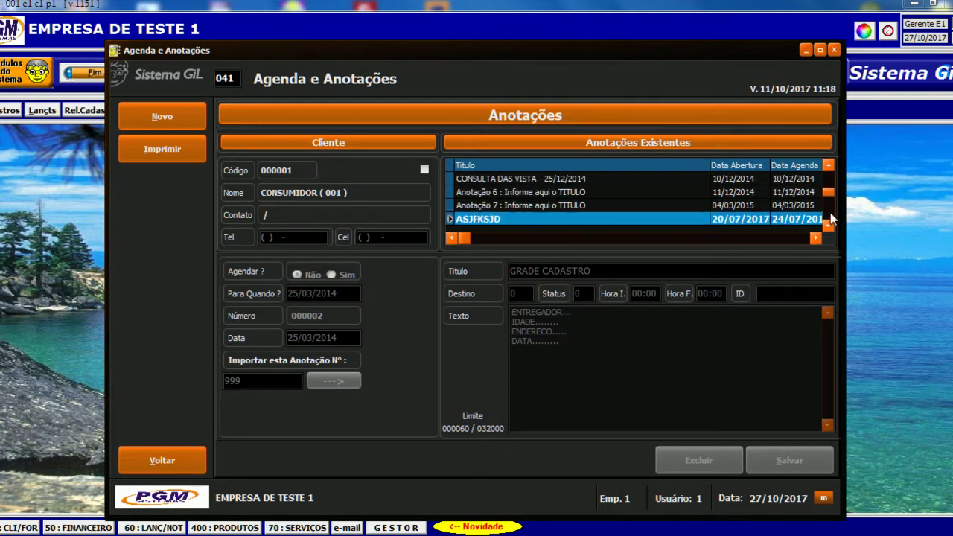
left_click_drag(829, 196, 830, 175)
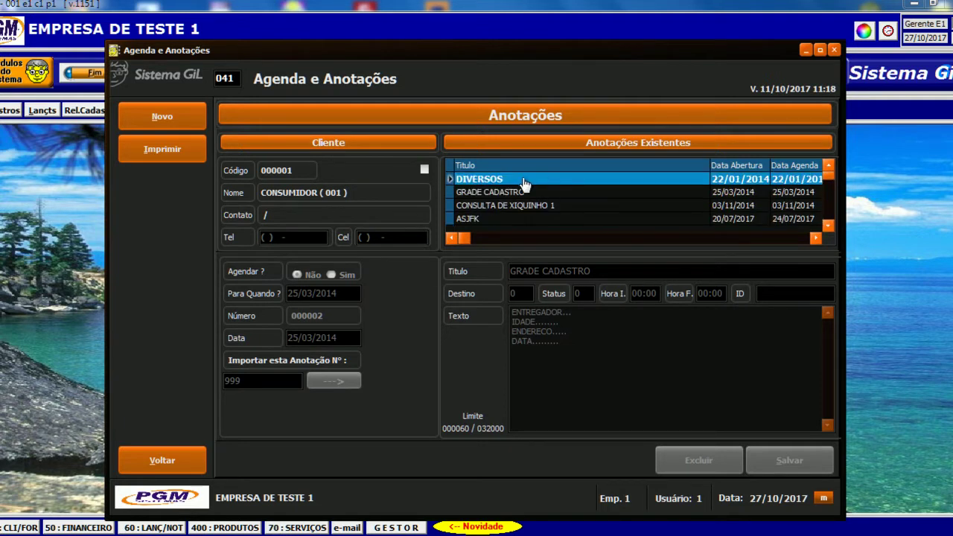
left_click(506, 194)
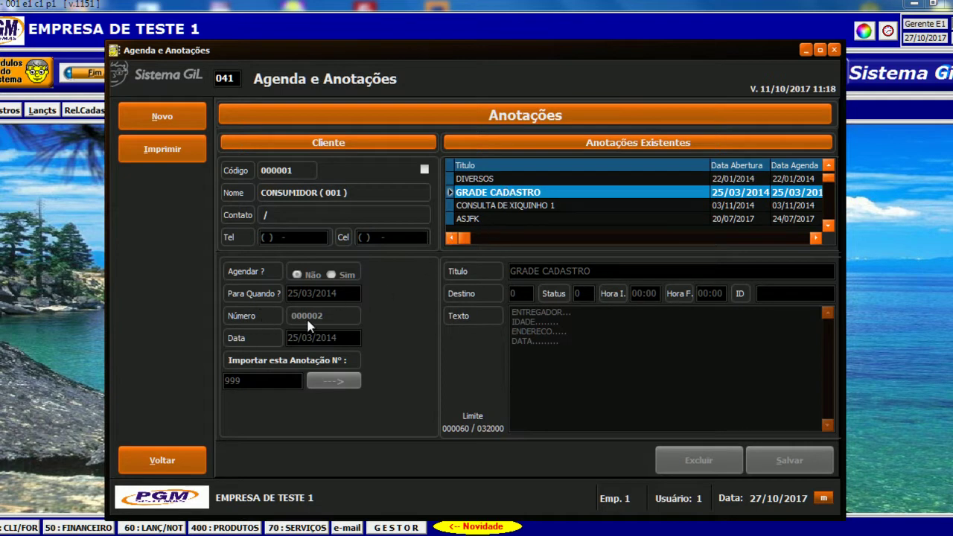
left_click(505, 181)
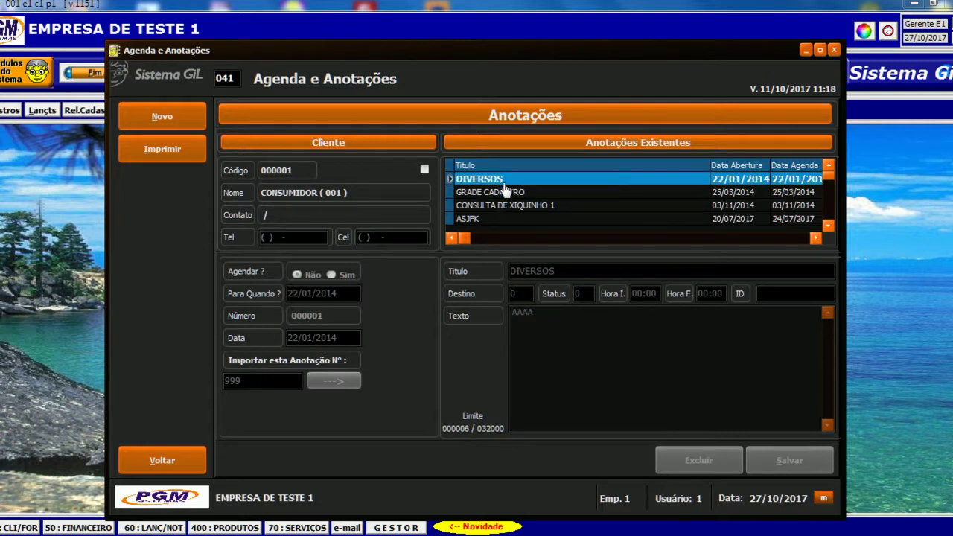
left_click(503, 207)
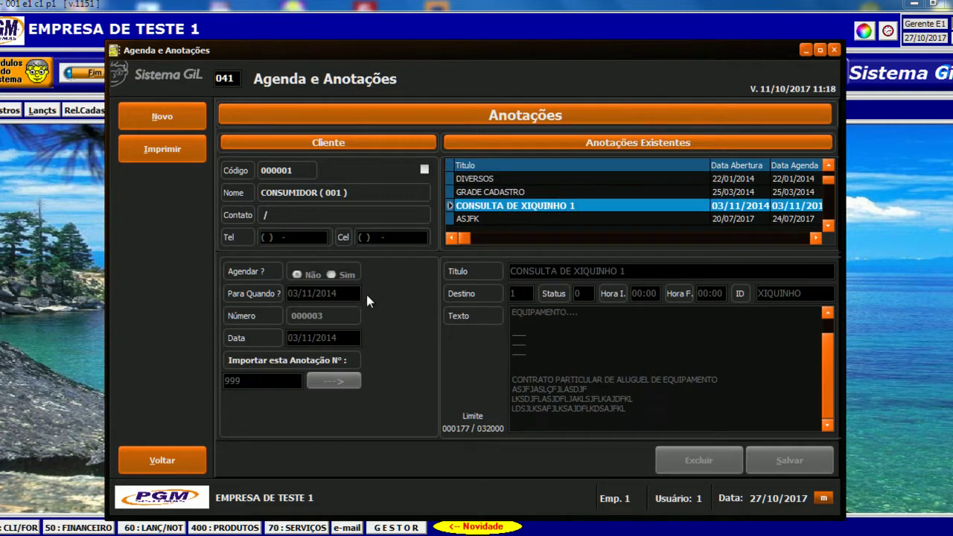
left_click(498, 193)
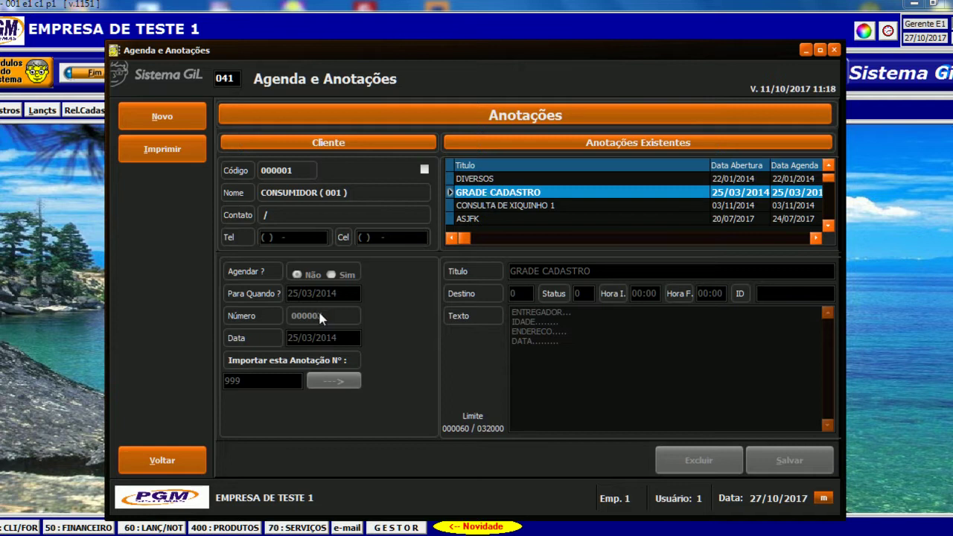
left_click(162, 461)
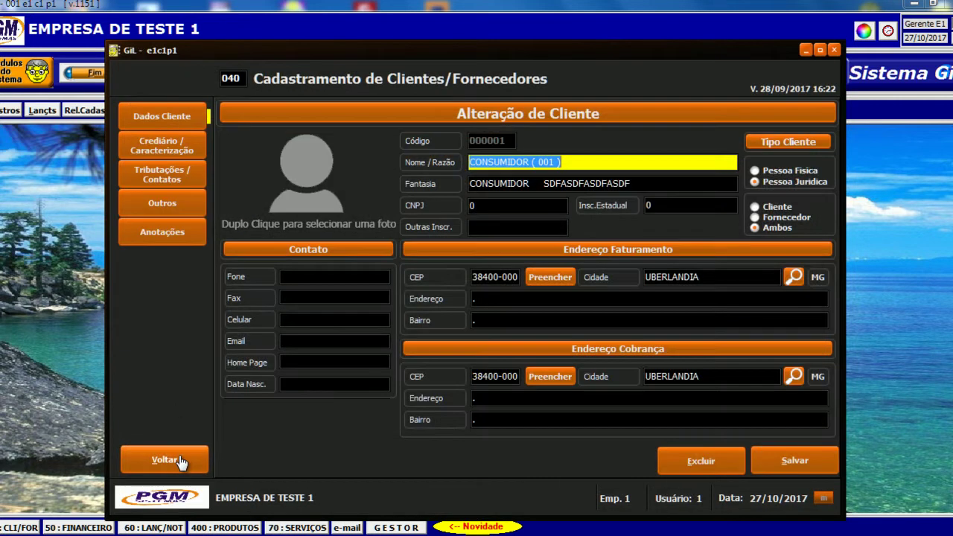
left_click(165, 460)
left_click(181, 462)
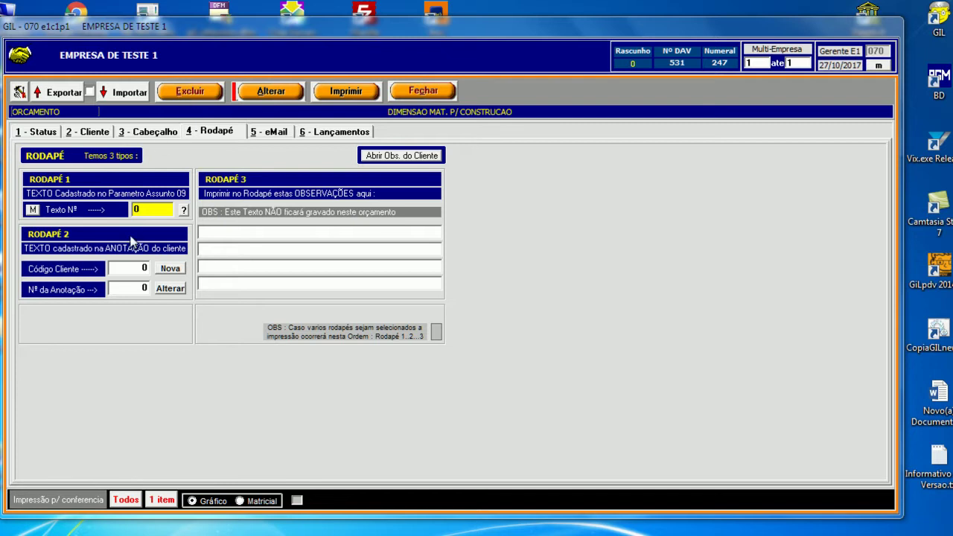
Set Rodapé 2 to the CONSUMIDOR client's code and annotation number 2.
left_click(144, 269)
type("1")
key("Return")
type("2")
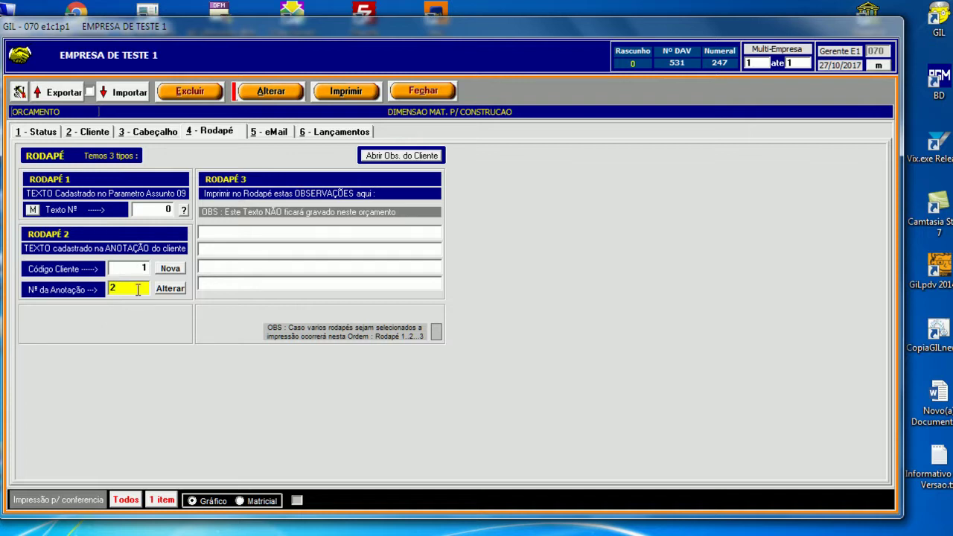
Preview the quote printout to check the footer taken from the client annotation.
left_click(332, 92)
scroll(477, 286, "down", 6)
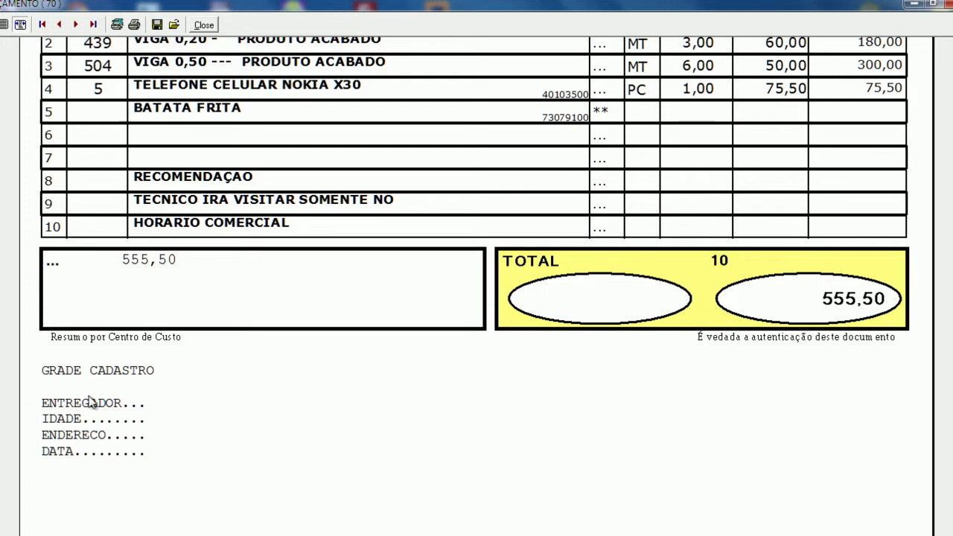
left_click(204, 25)
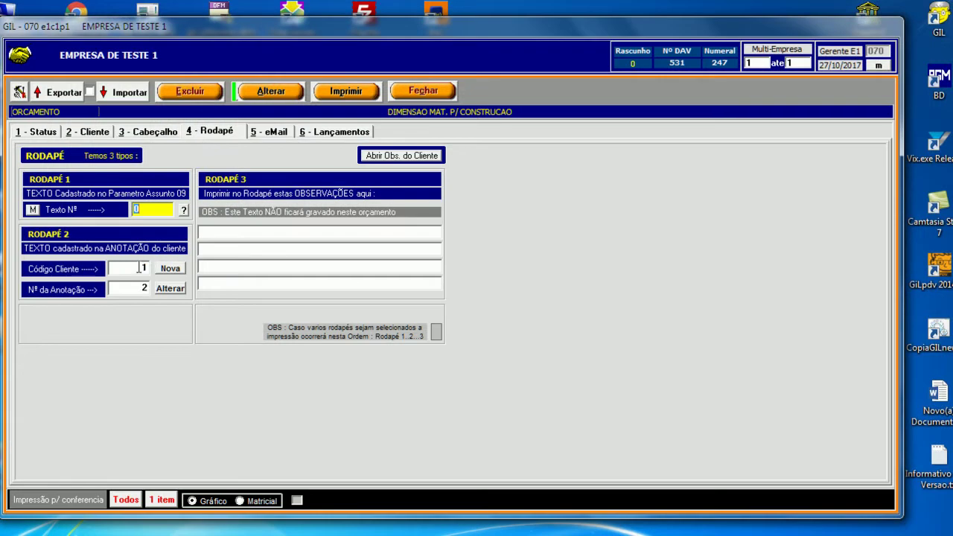
Reset the Rodapé 2 client code to 0 and set its annotation number to 9.
left_click(125, 269)
type("0")
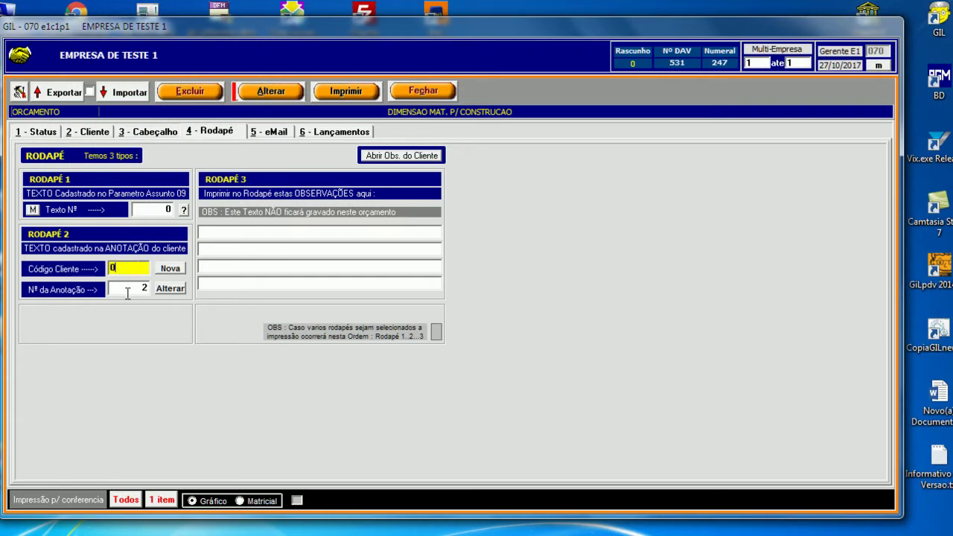
left_click(111, 291)
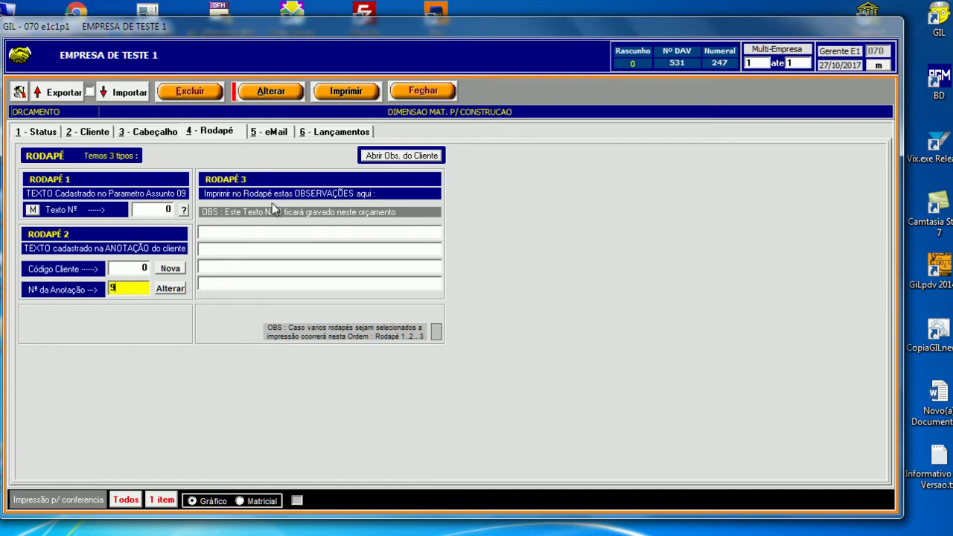
Fill the four Rodapé 3 observation lines with XXXXXXXXXXXXXXXXXXX, AAAAAAAAAAAAAAAAAAAAAA, CCCCCCCCCCCCCCCCCCCC and BBBBBBBBBBBBBBBB.
left_click(315, 231)
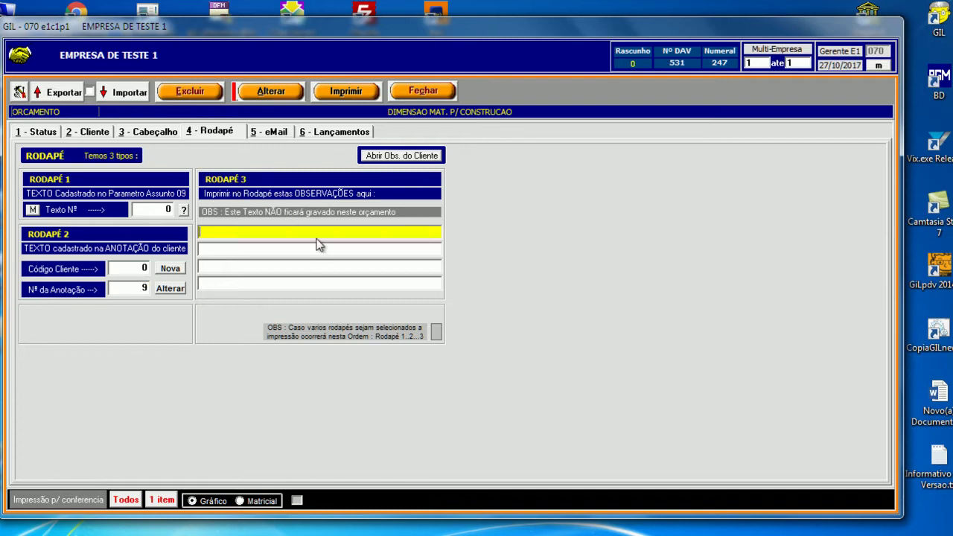
type("XXXXXXXXXXXXXXXXXXX")
key("Return")
type("AAAAAAAAAAAAAAAAAAAAAA")
key("Return")
type("CCCCCCCCCCCCCCCCCCCC")
key("Return")
type("BBBBBBBBBBBBBBBB")
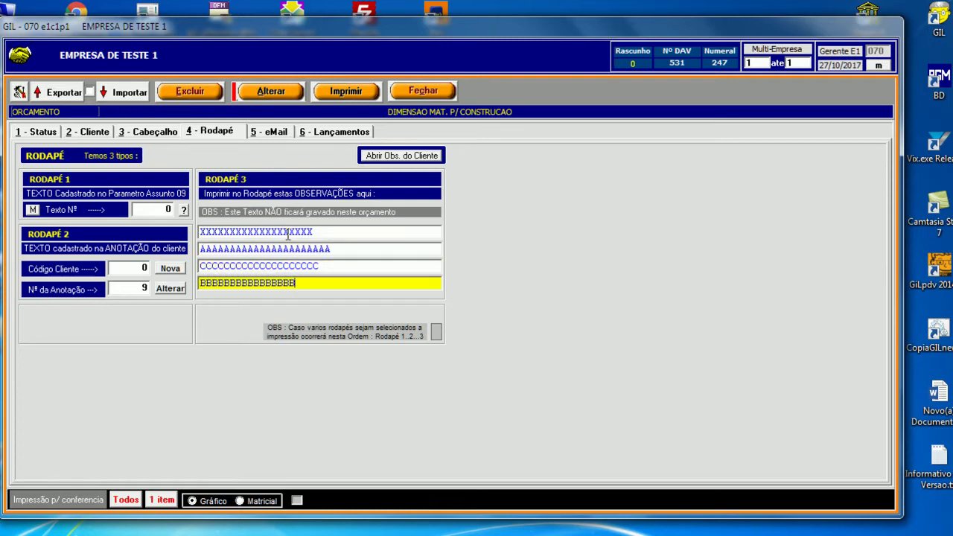
Preview the quote printout and examine its header, item lines, total and the Rodapé 3 observations.
left_click(345, 91)
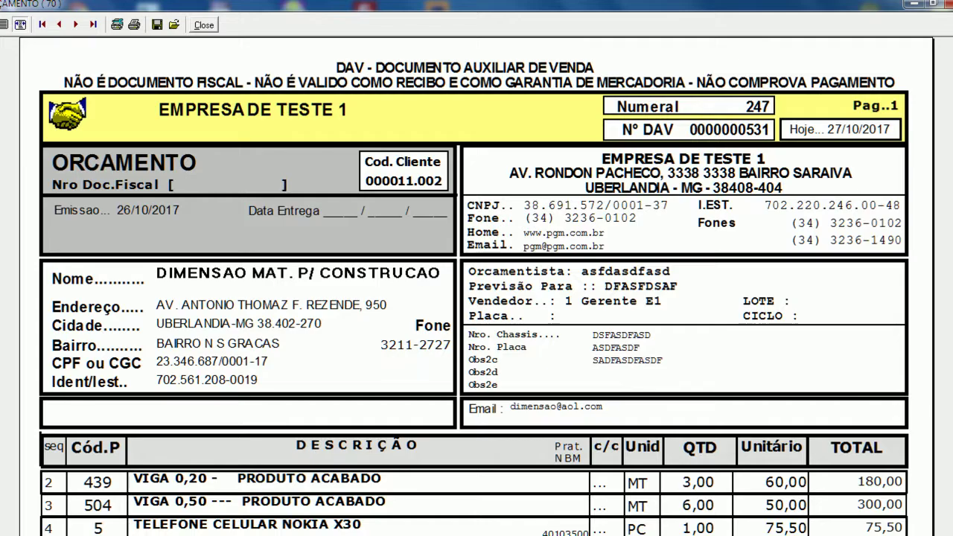
scroll(372, 454, "down", 7)
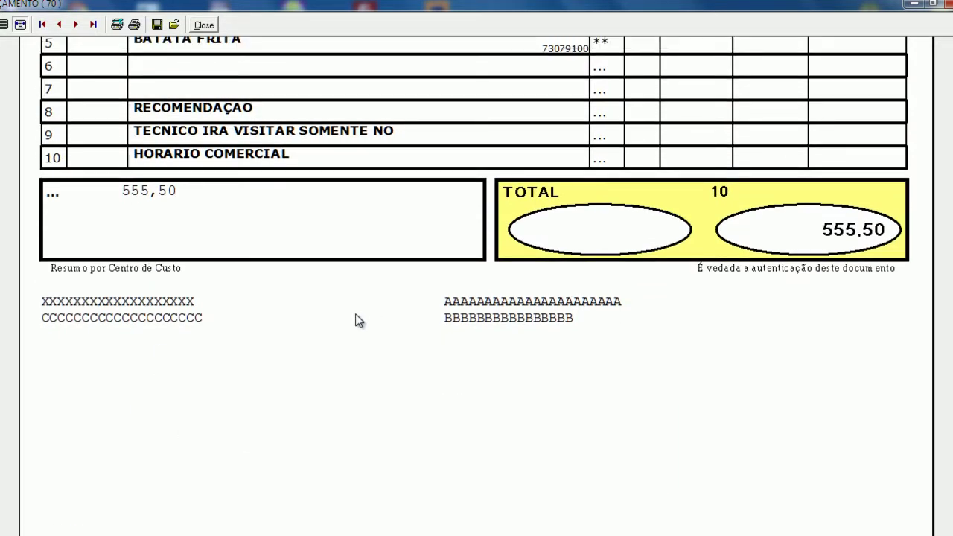
scroll(764, 192, "up", 7)
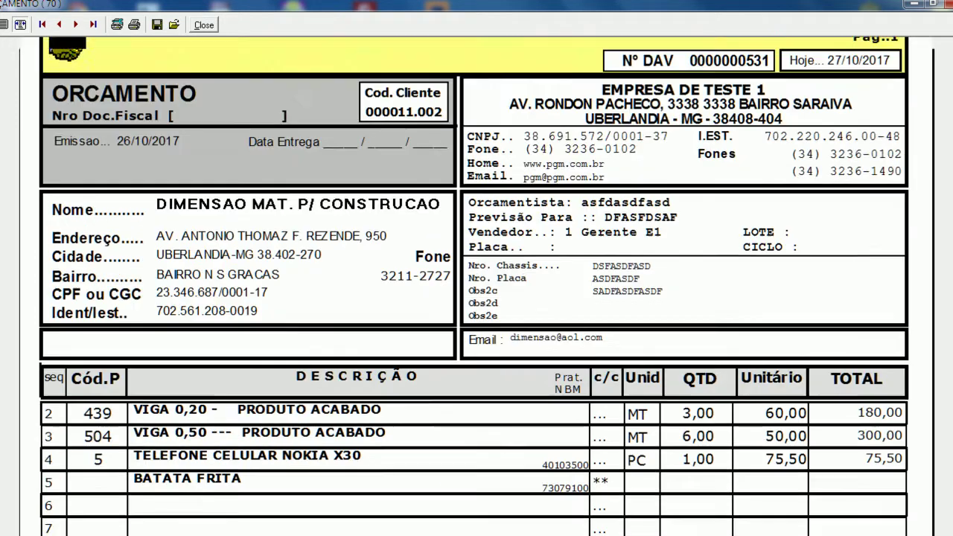
scroll(712, 212, "down", 5)
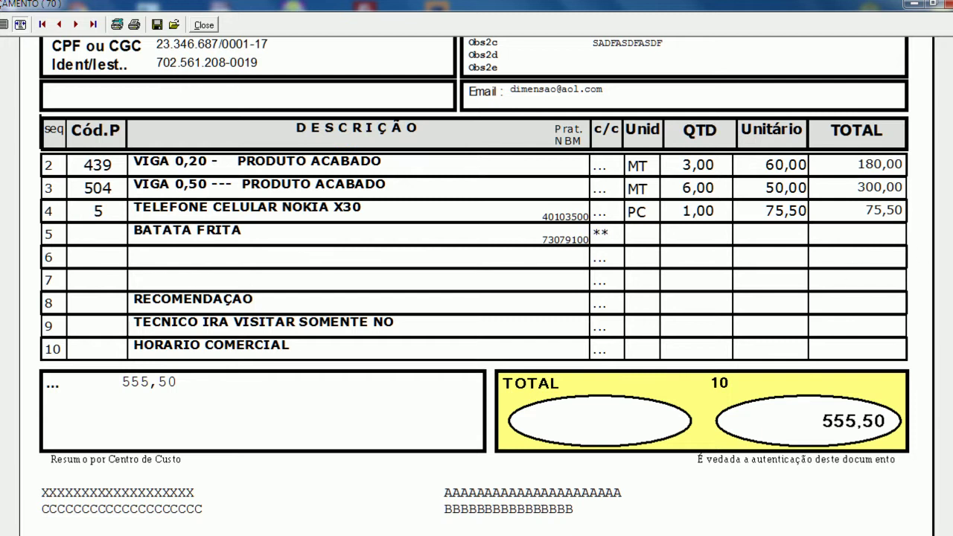
scroll(42, 149, "up", 5)
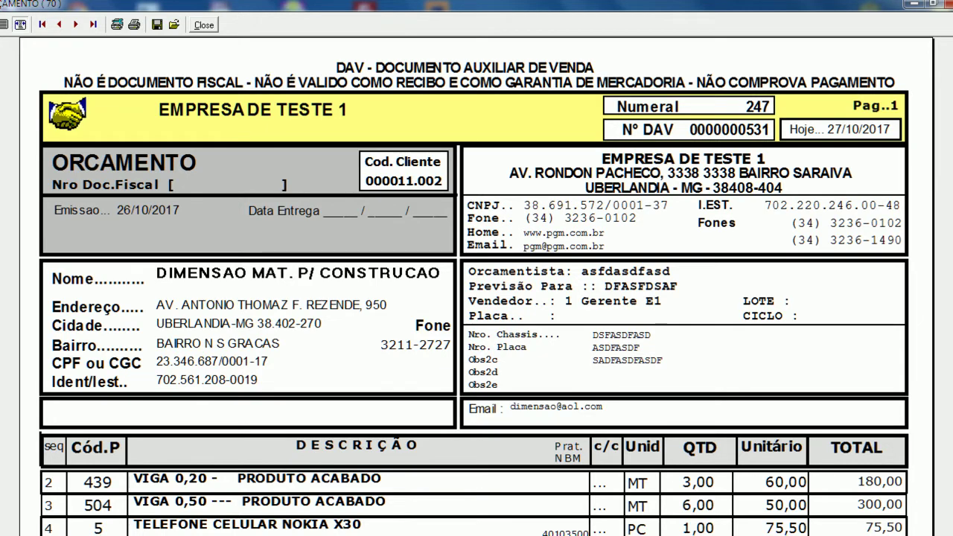
scroll(474, 286, "down", 5)
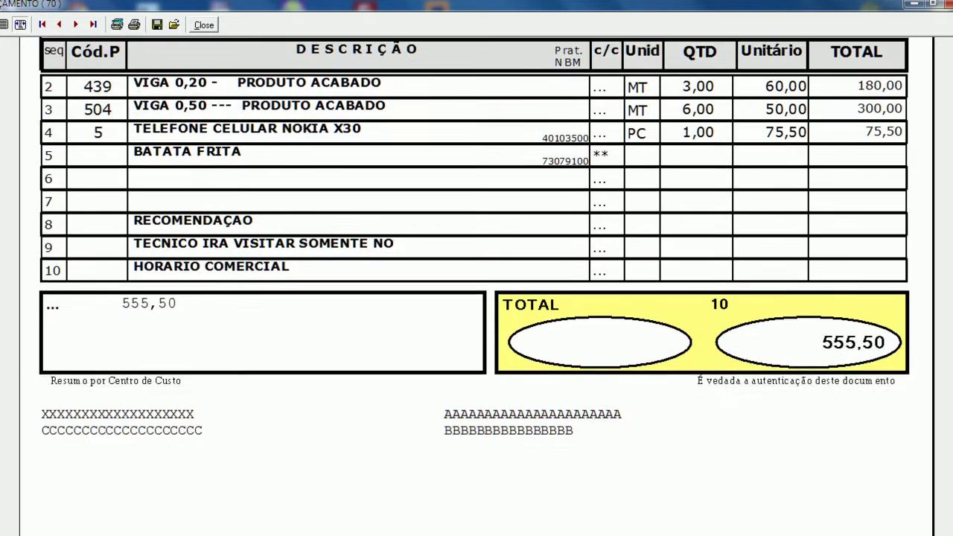
scroll(475, 286, "up", 5)
left_click(205, 25)
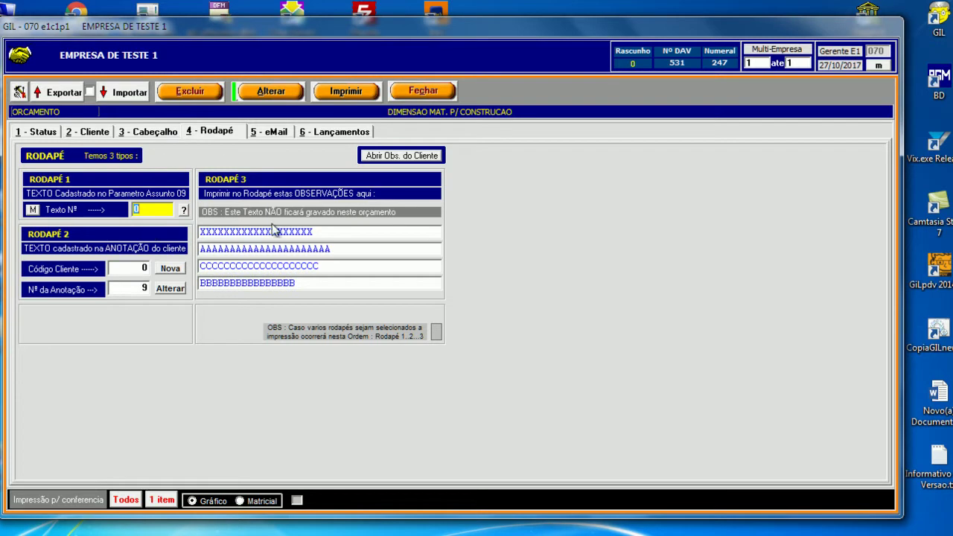
Preview the quote printout once more and close it.
left_click(422, 232)
left_click(344, 93)
left_click(207, 28)
Review the quote's Status, eMail, Rodapé and Cabeçalho sections.
left_click(52, 142)
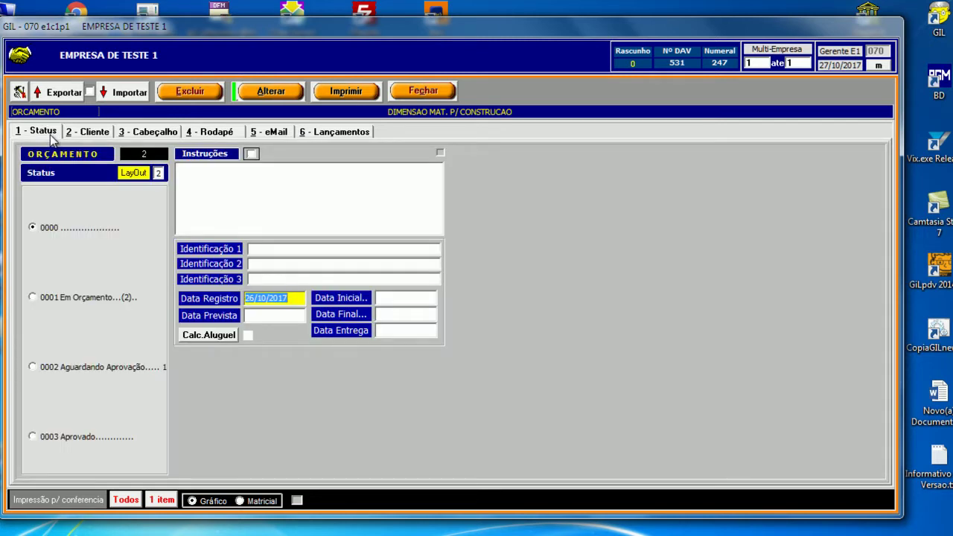
left_click(277, 131)
left_click(211, 134)
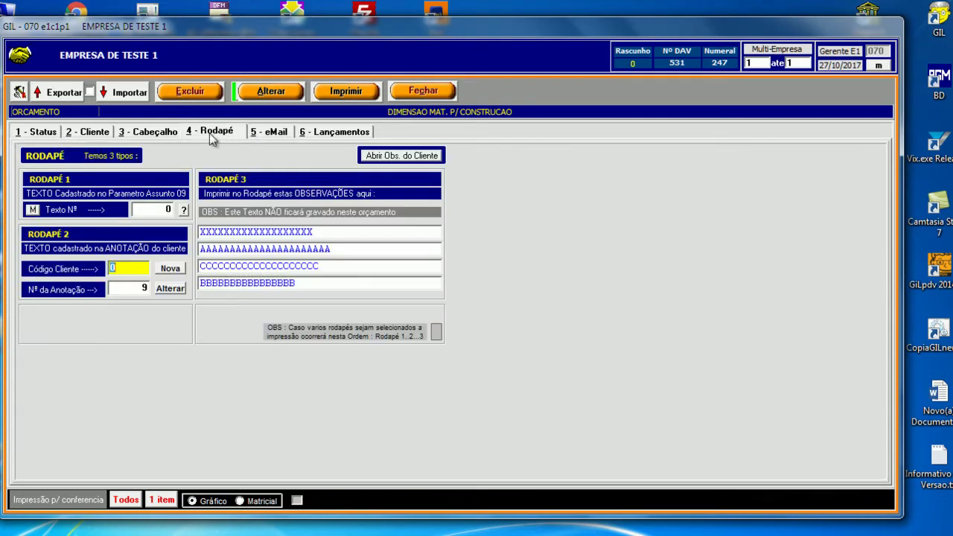
left_click(170, 134)
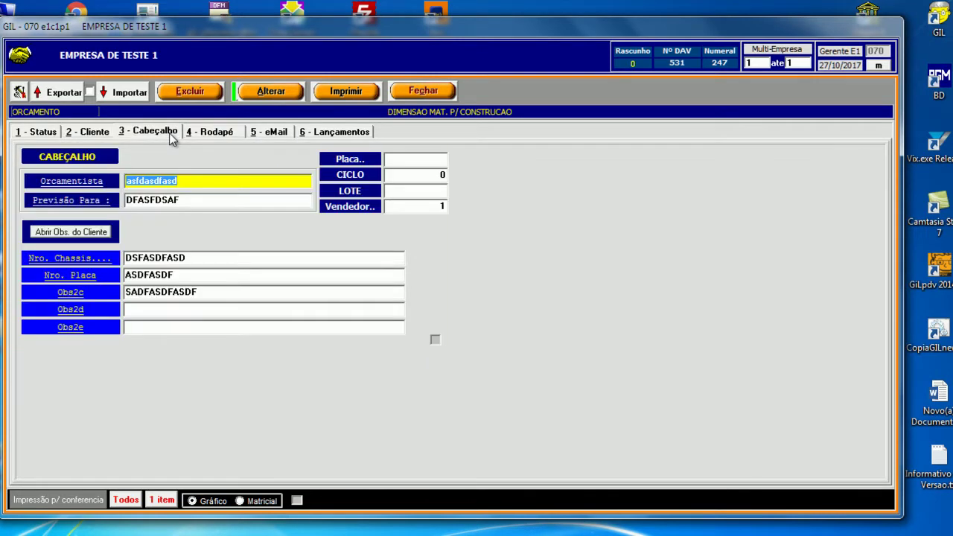
Close the quote and reopen the DIMENSAO MAT. P/ CONSTRUCAO quote with its Lançamentos item list showing.
left_click(260, 97)
left_click(423, 91)
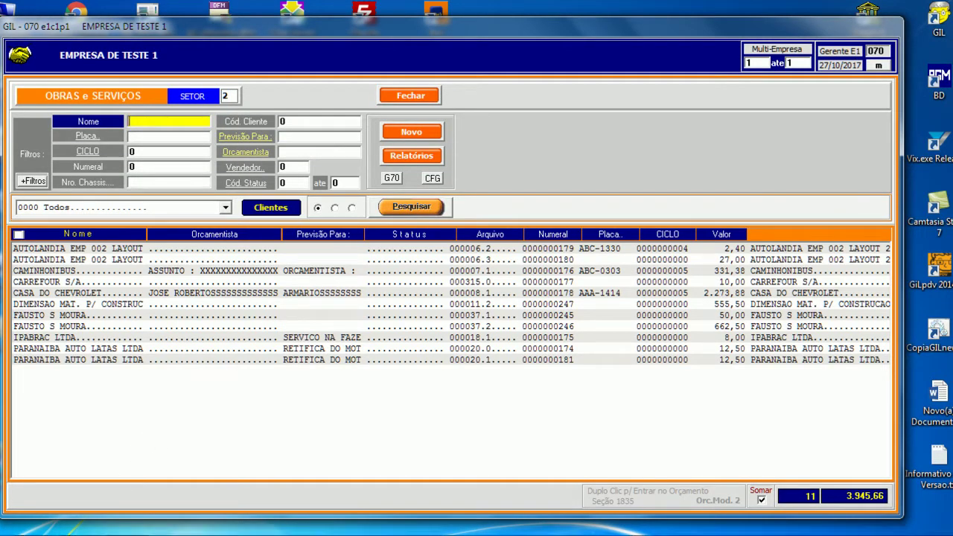
left_click(326, 534)
left_click(905, 484)
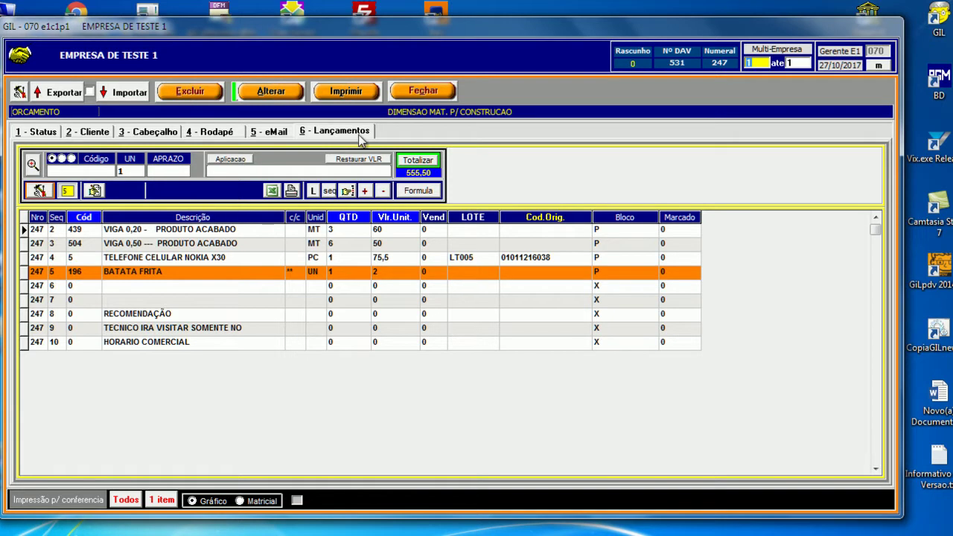
Check the print configuration, keep the 08 Modelo Ferragem print model, and preview the quote printout with it.
left_click(18, 95)
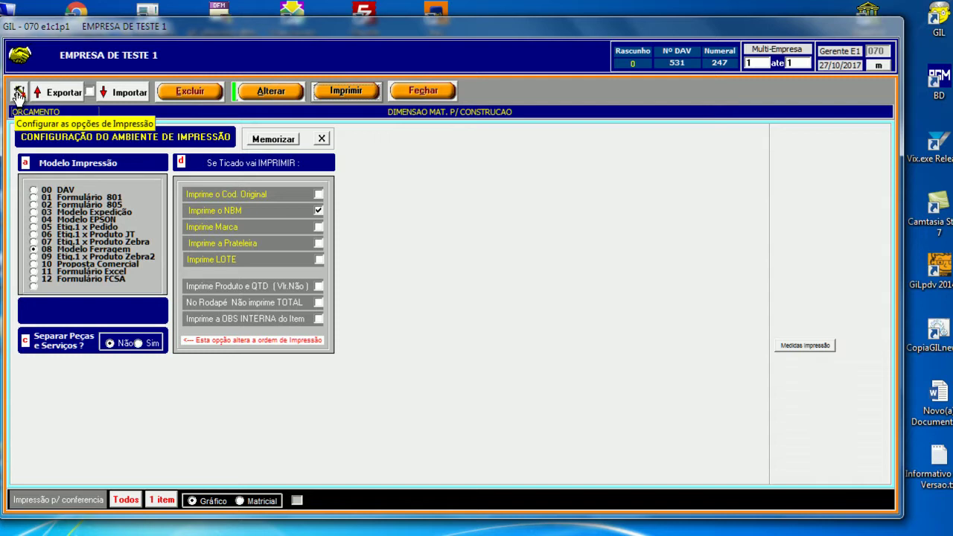
left_click(52, 190)
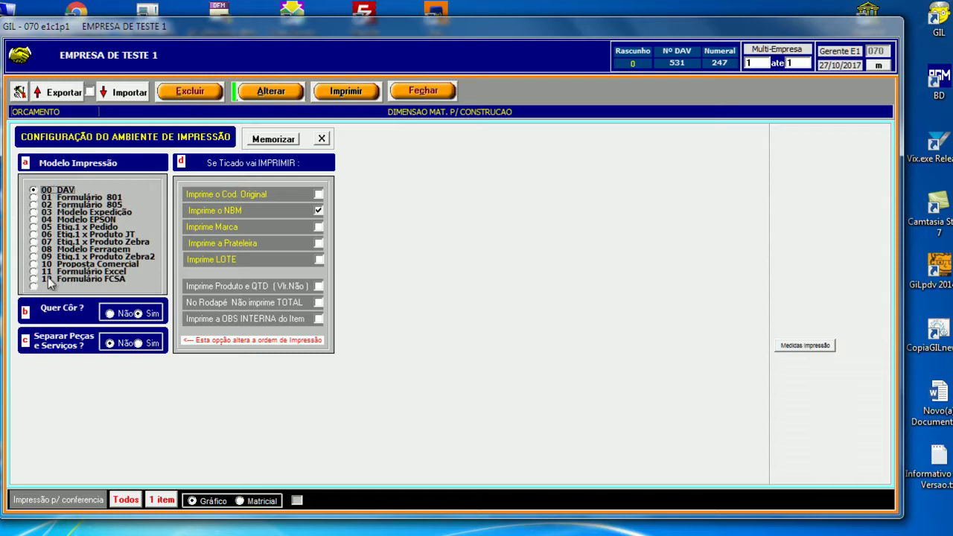
left_click(34, 250)
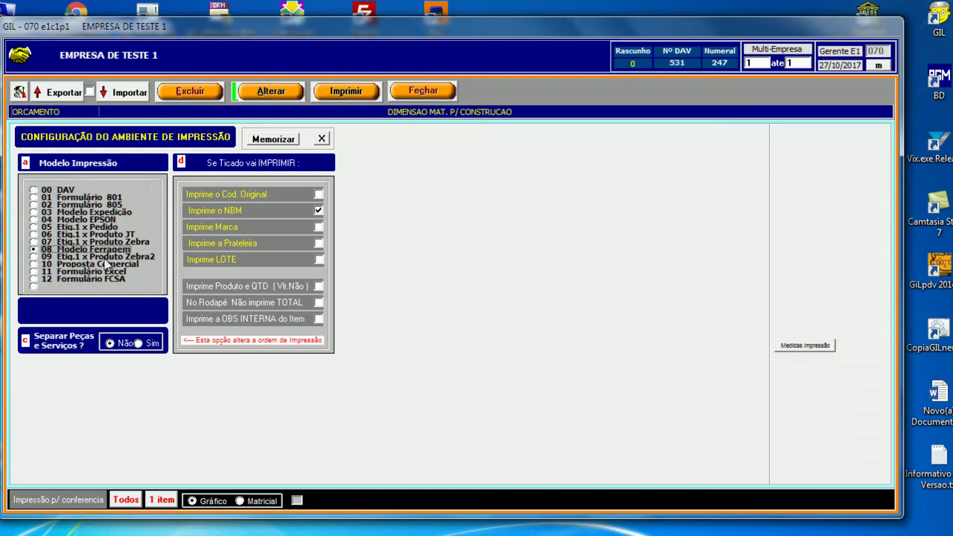
left_click(321, 139)
left_click(356, 93)
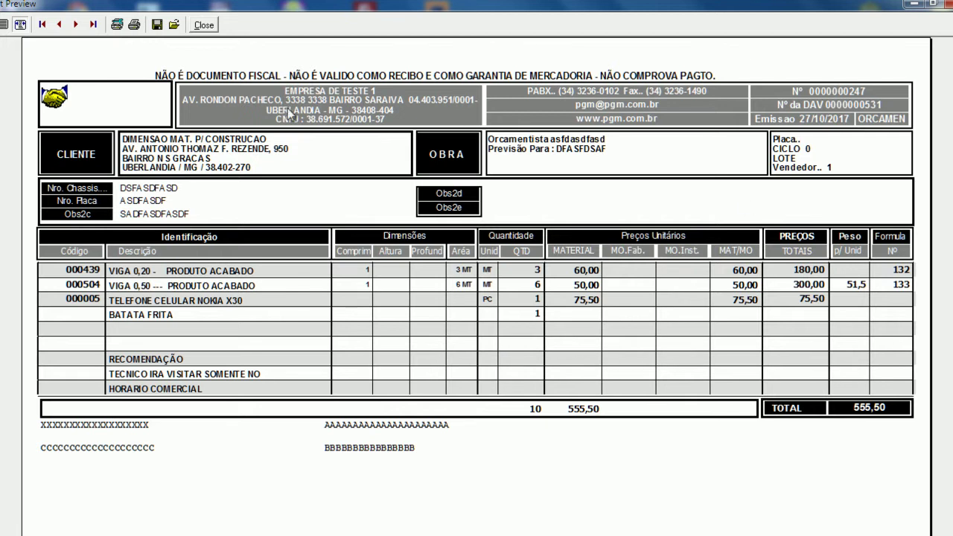
left_click(203, 25)
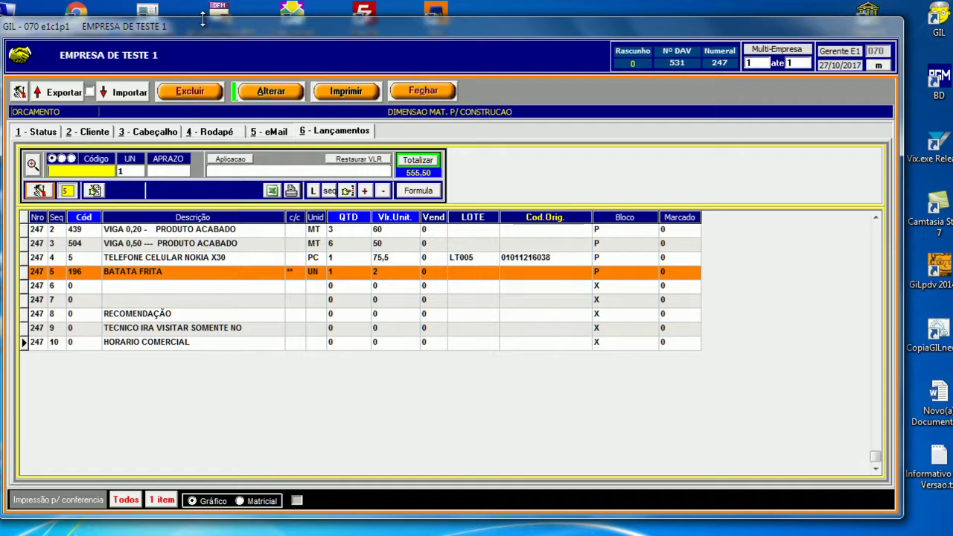
Preview the quote with the 12 Formulário FCSA print model, examining its client and service request sections.
left_click(19, 93)
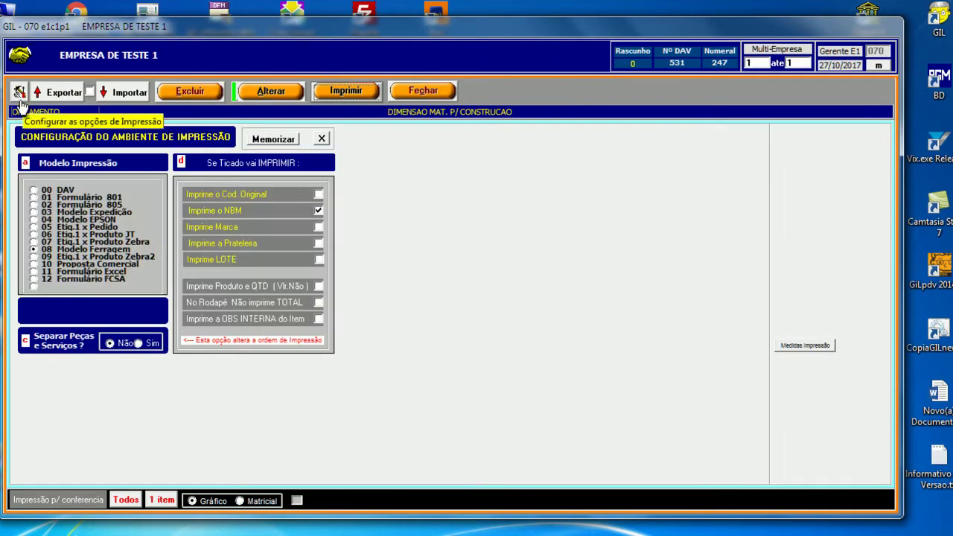
left_click(106, 279)
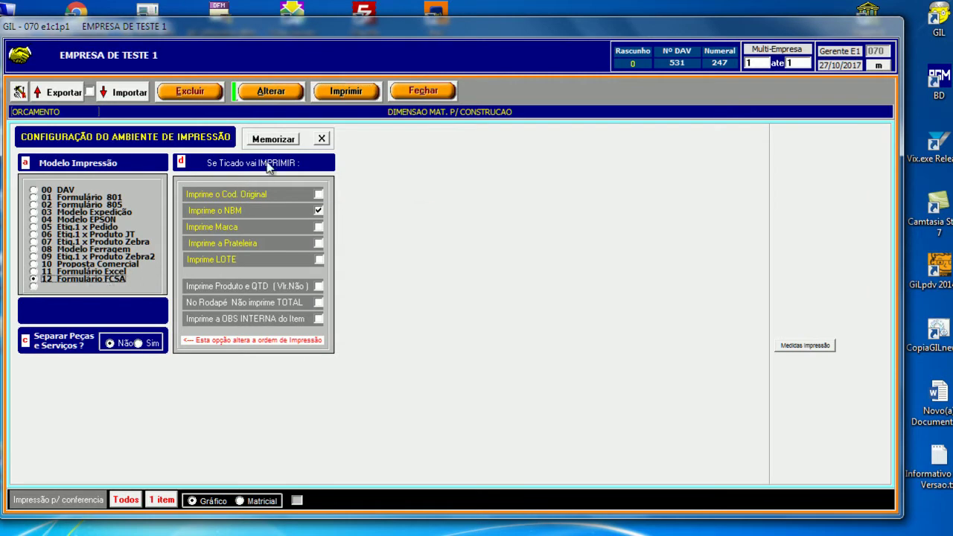
left_click(341, 96)
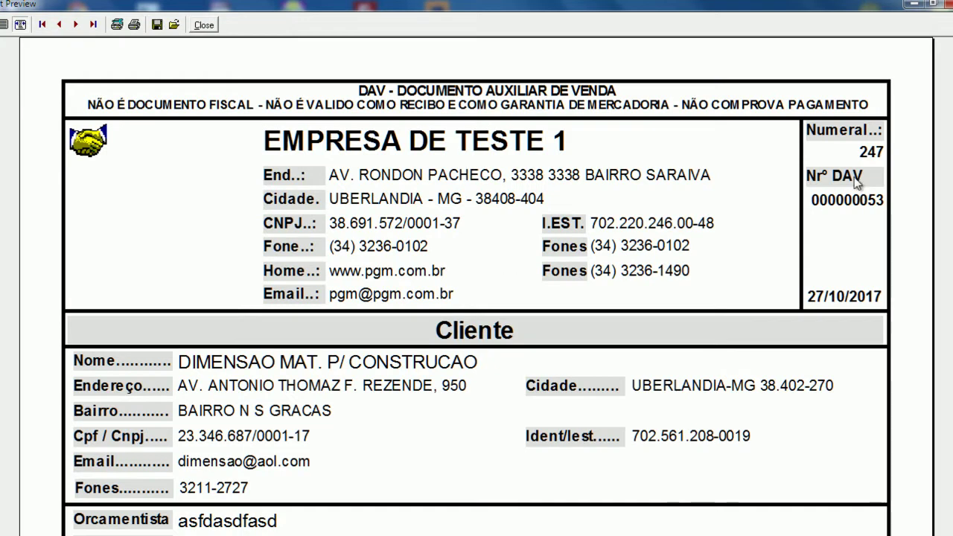
scroll(476, 298, "down", 10)
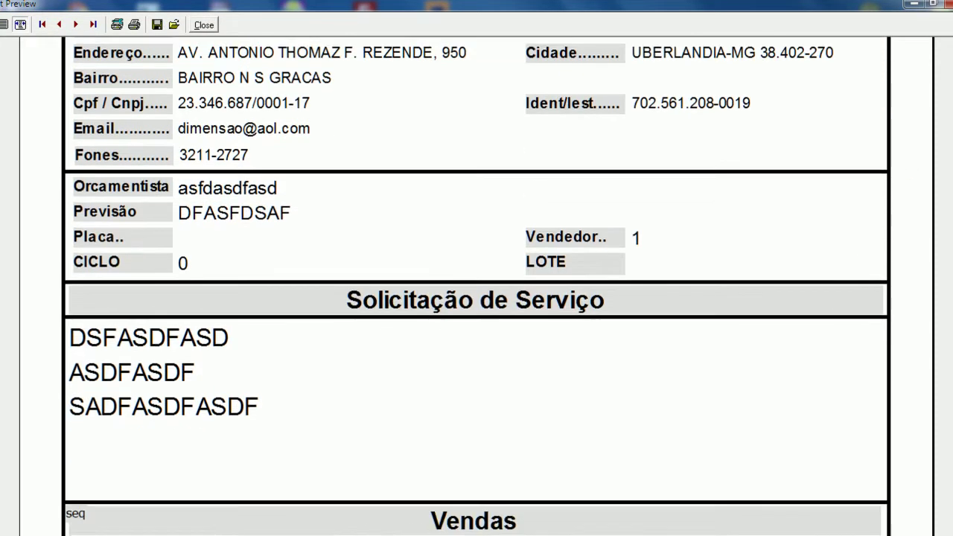
scroll(477, 298, "up", 10)
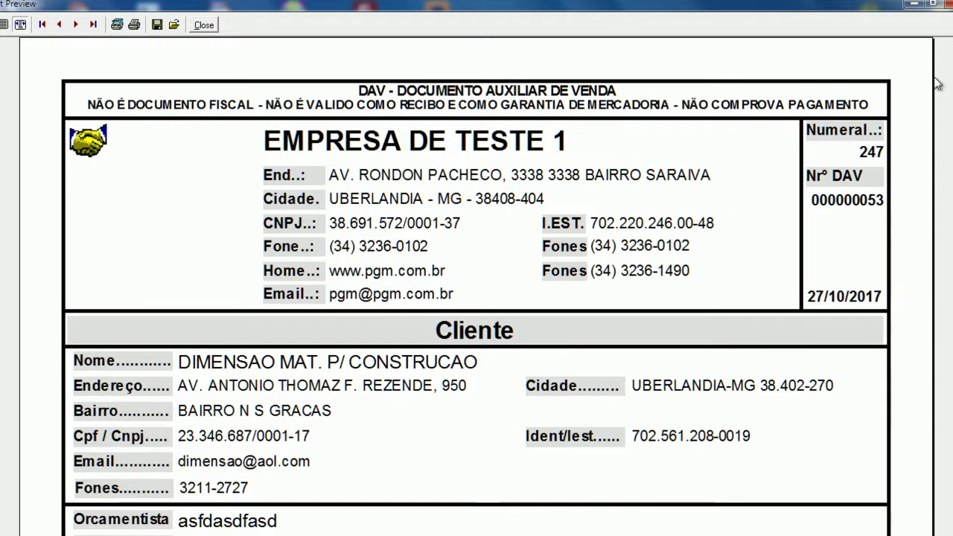
left_click(4, 25)
left_click(204, 24)
Generate the quote with the 11 Formulário Excel print model, examine the commercial proposal spreadsheet in Excel and close it.
left_click(19, 93)
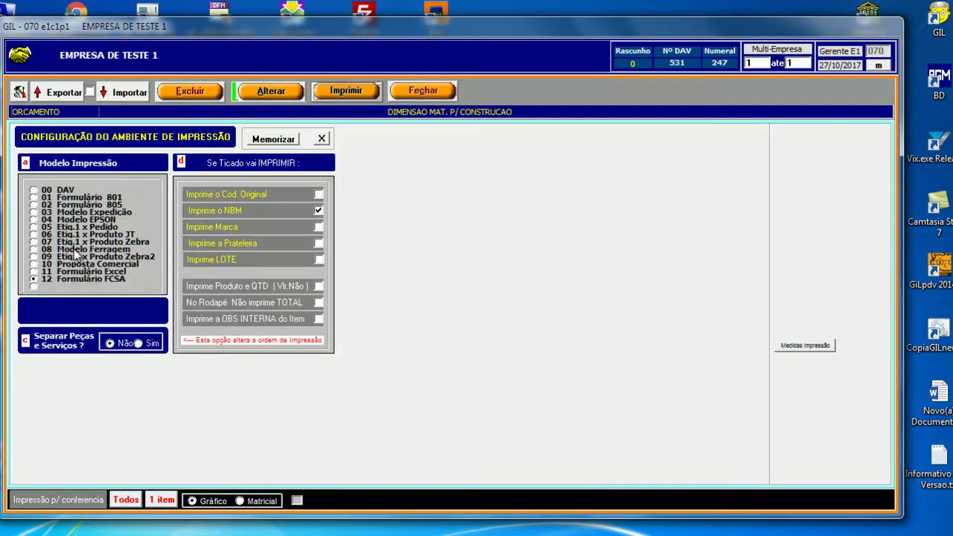
left_click(87, 272)
left_click(358, 93)
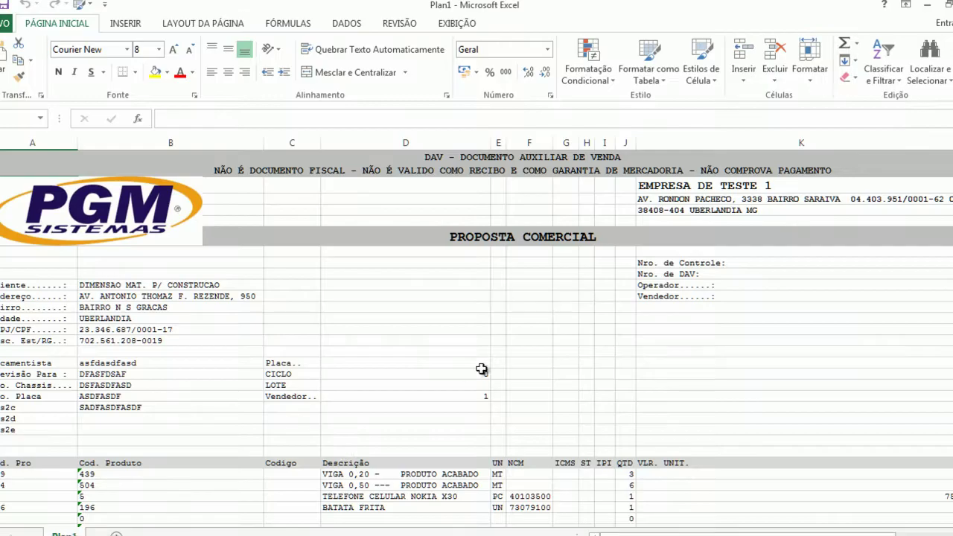
left_click(856, 376)
left_click(861, 400)
scroll(862, 399, "down", 3)
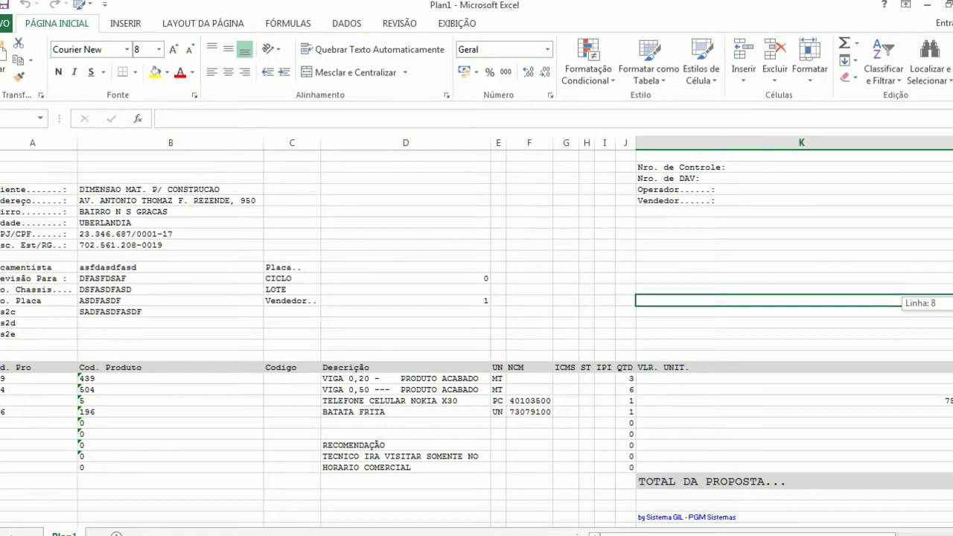
scroll(564, 418, "up", 1)
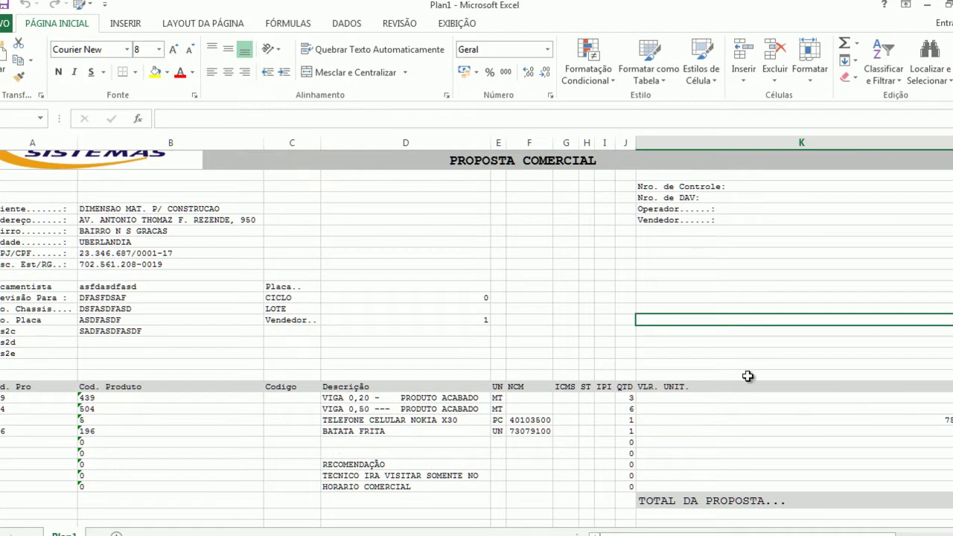
scroll(944, 254, "up", 2)
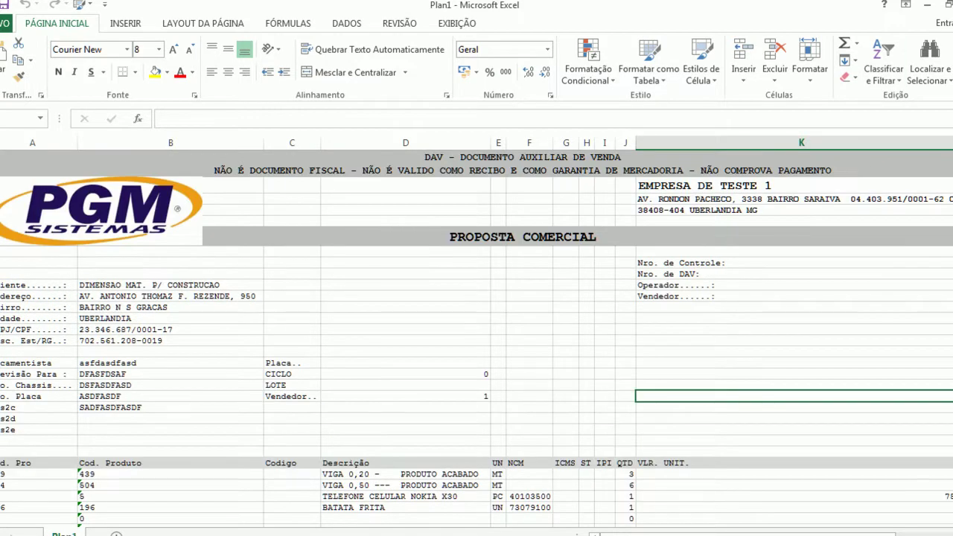
key("alt+F4")
left_click(495, 307)
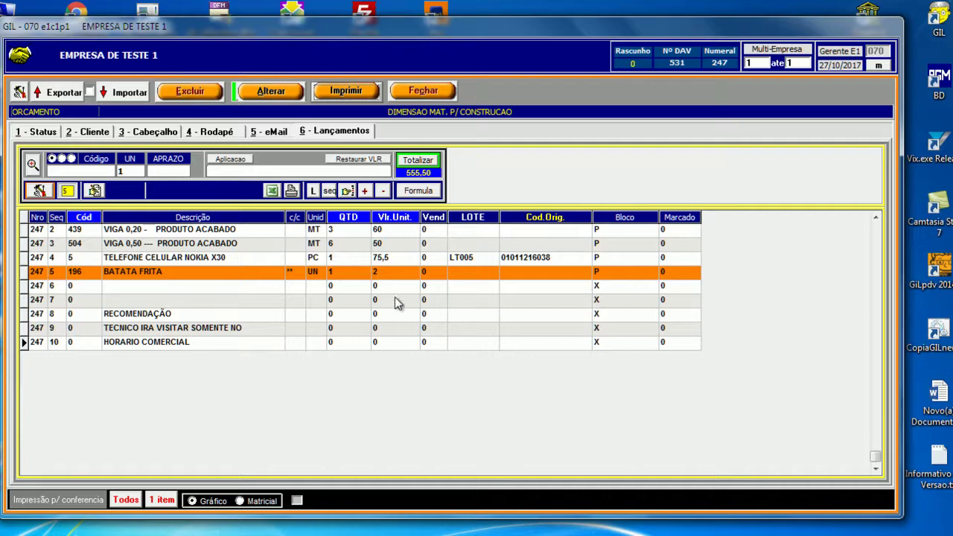
Preview the quote's label with the 05 Etiq.1 x Pedido print model and close the preview.
left_click(20, 92)
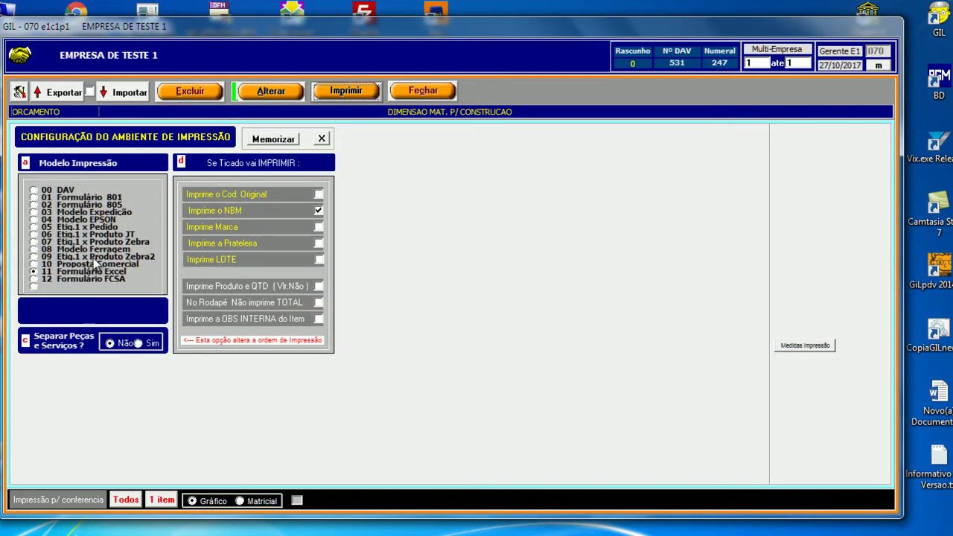
left_click(86, 227)
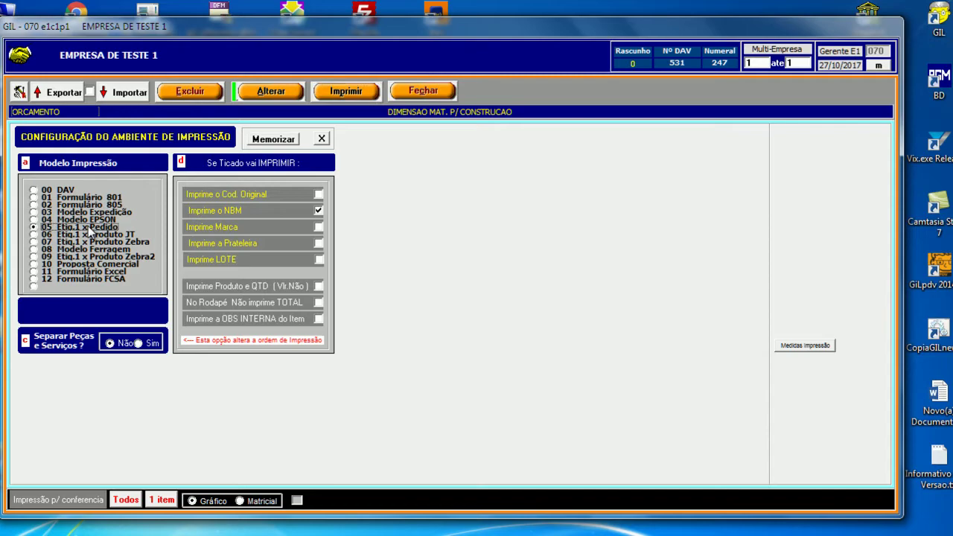
left_click(315, 95)
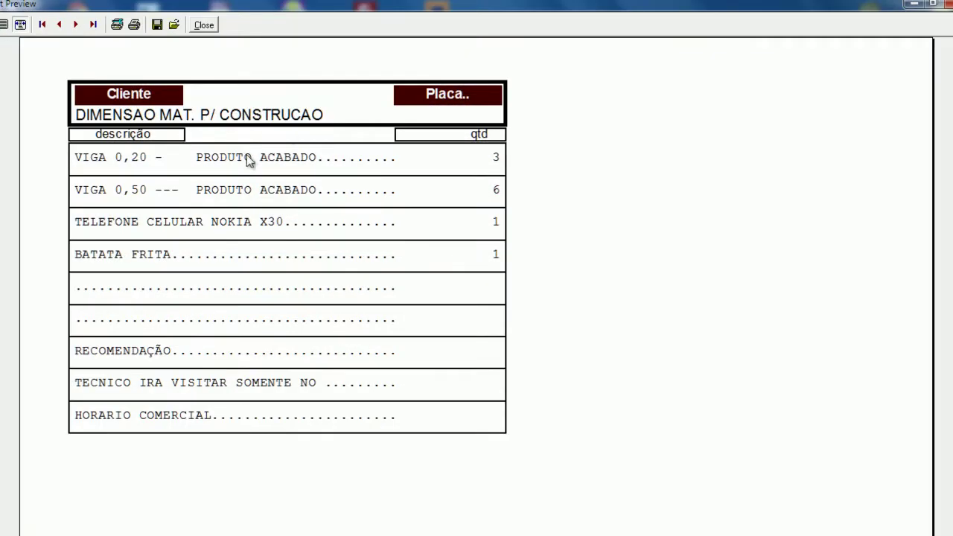
left_click(203, 25)
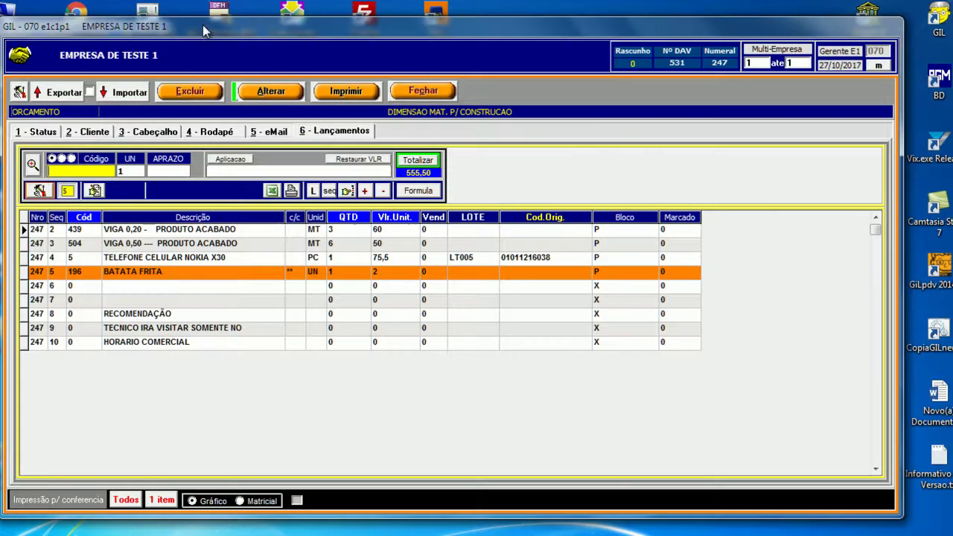
Preview the per-product labels with the 06 Etiq.1 x Produto JT print model and close the preview.
left_click(20, 91)
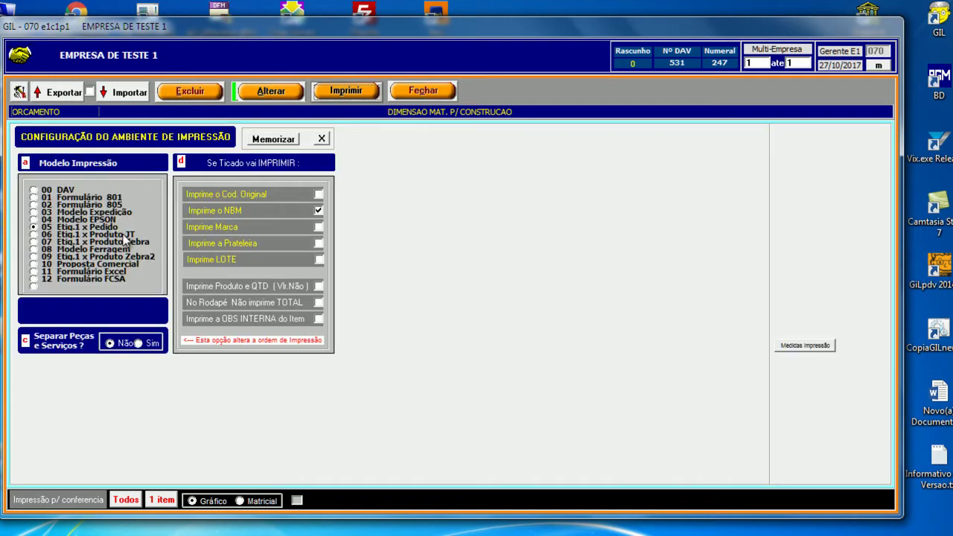
left_click(349, 95)
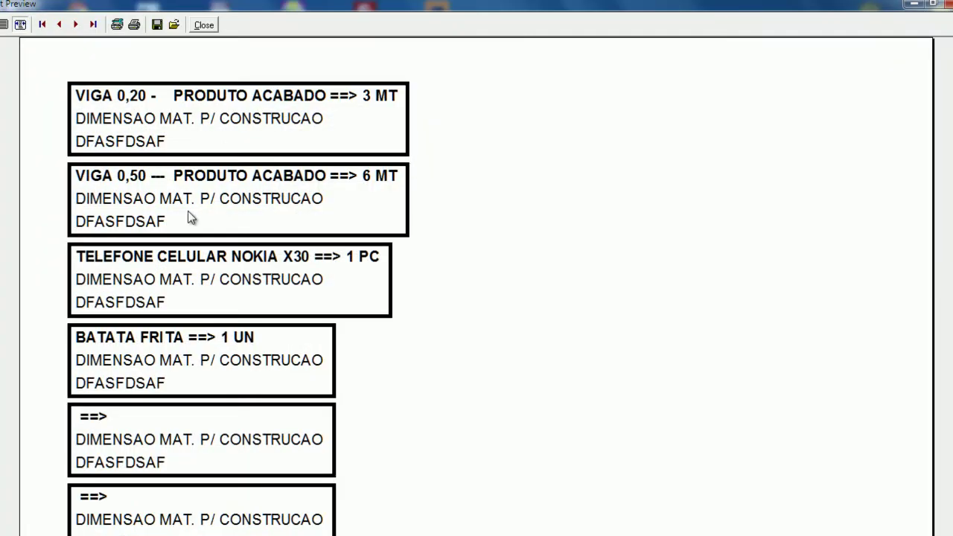
left_click(203, 25)
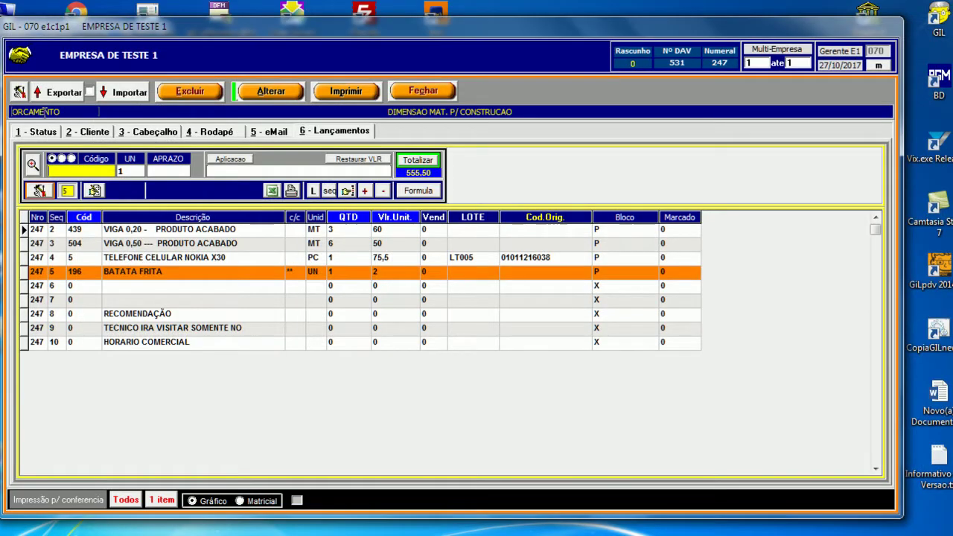
Preview the product labels with the 09 Etiq.1 x Produto Zebra2 print model and page through them.
left_click(20, 97)
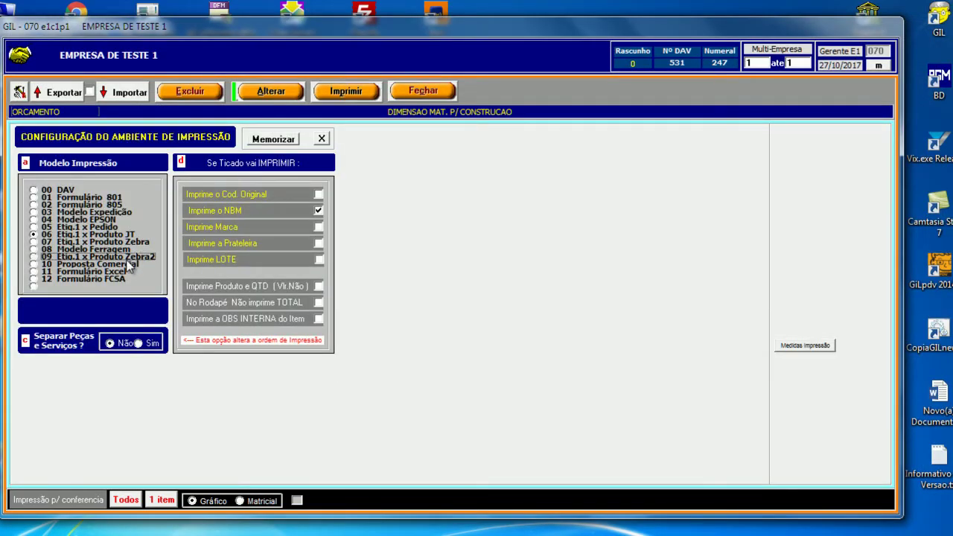
left_click(350, 95)
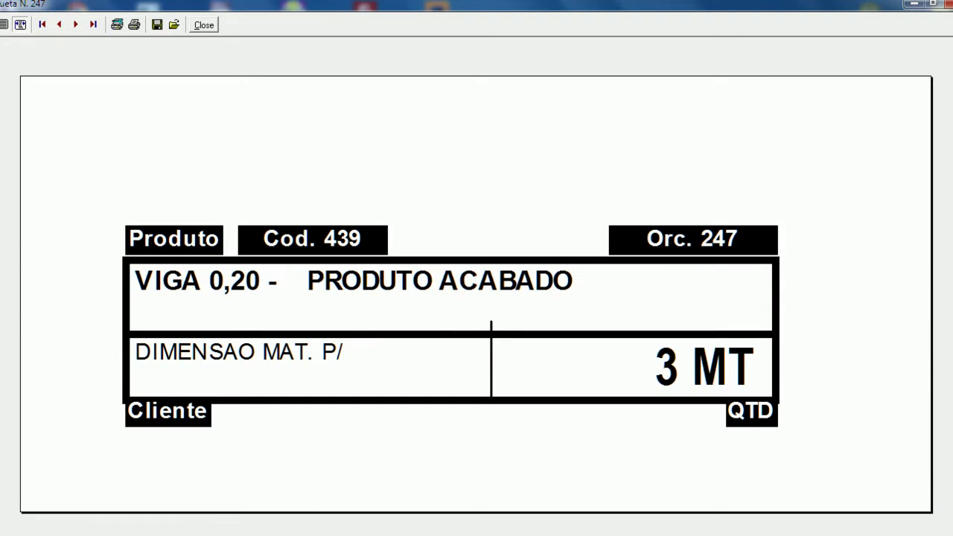
left_click(76, 25)
left_click(77, 24)
left_click(203, 25)
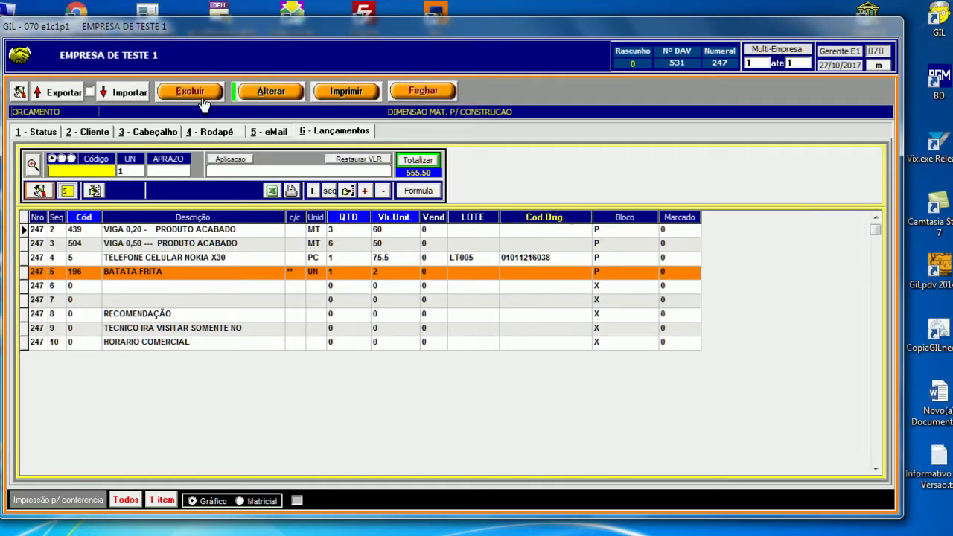
View the quote report with the 03 Modelo Expedição print model, prices included, and close it.
left_click(22, 90)
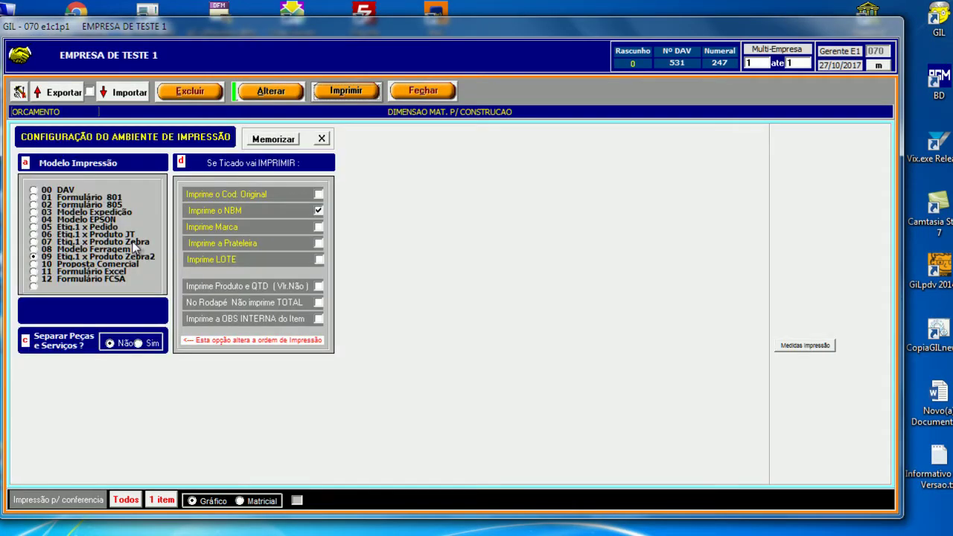
left_click(111, 213)
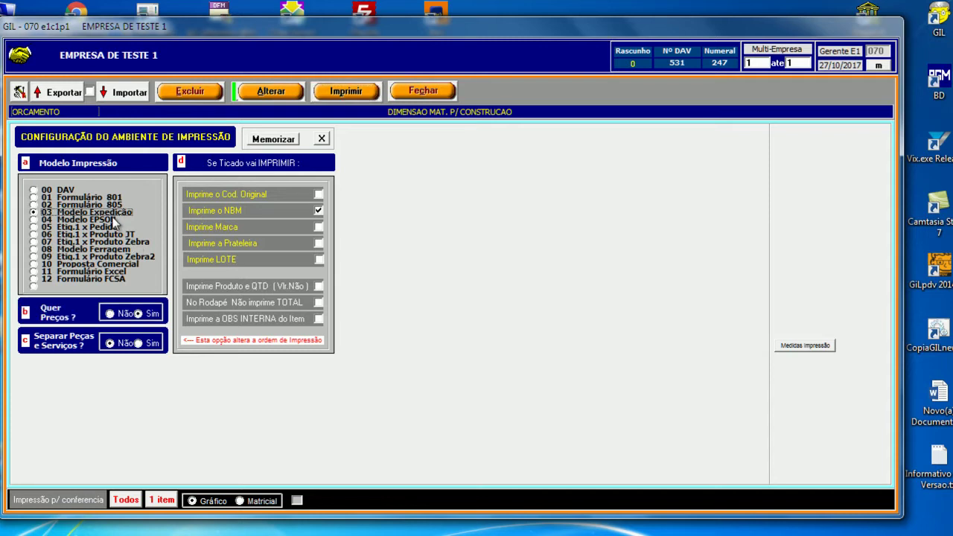
left_click(347, 93)
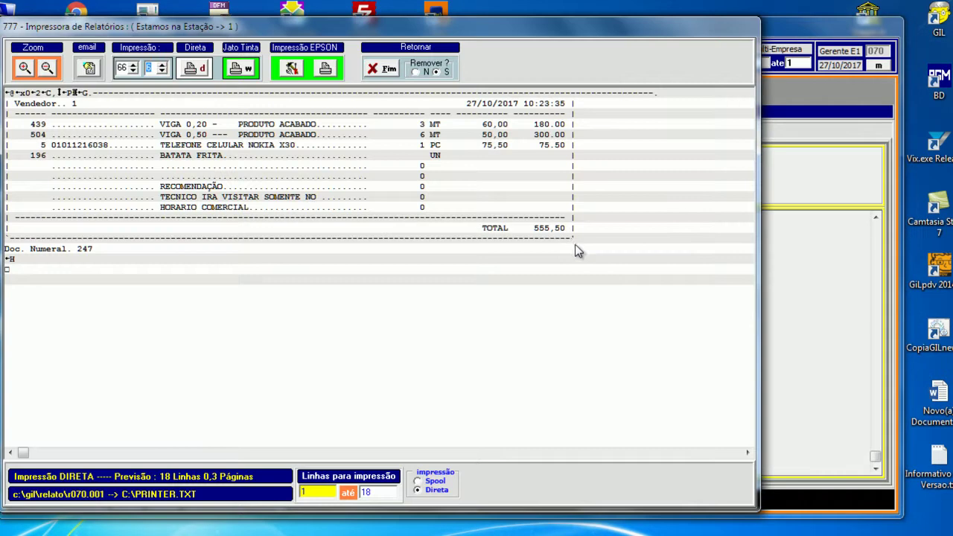
left_click(384, 69)
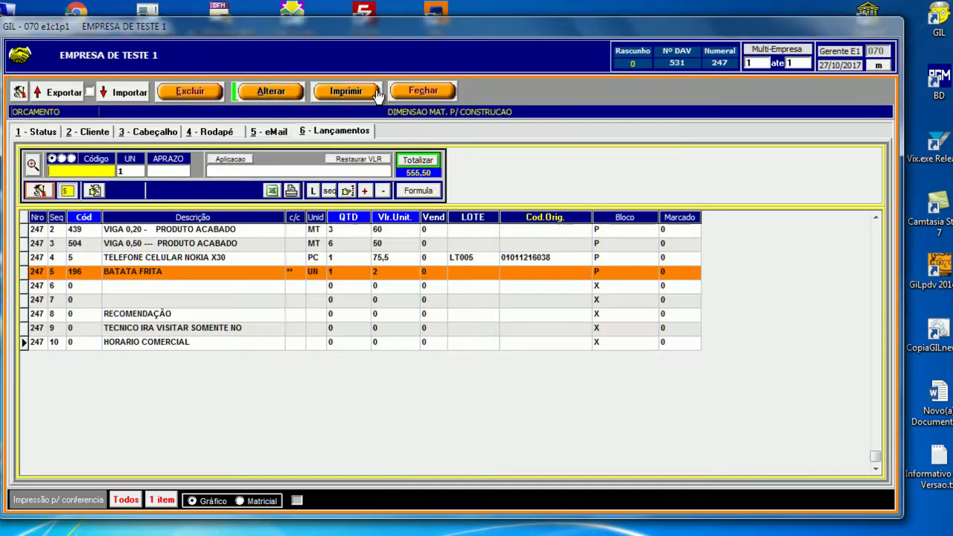
Preview the product labels with the 07 Etiq.1 x Produto Zebra print model and close the preview.
left_click(21, 91)
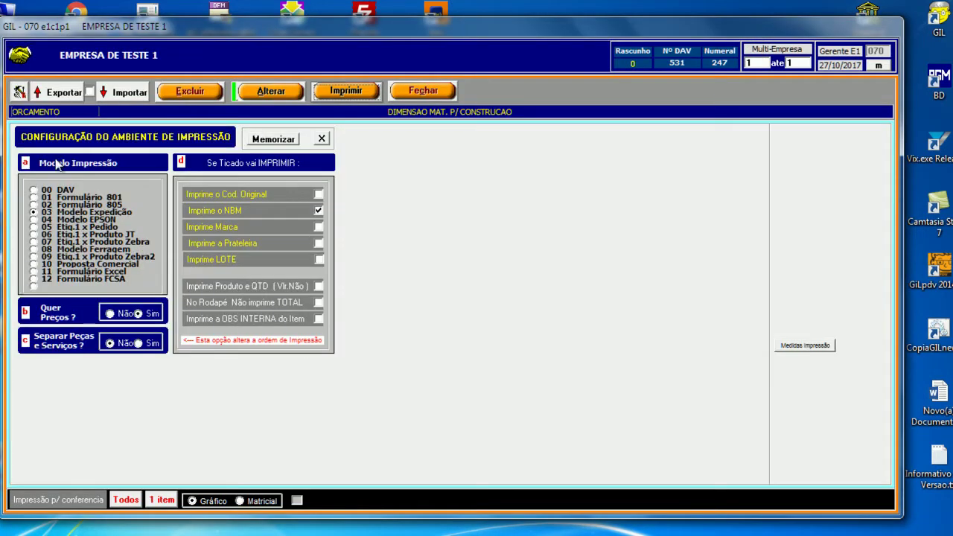
left_click(85, 242)
left_click(364, 91)
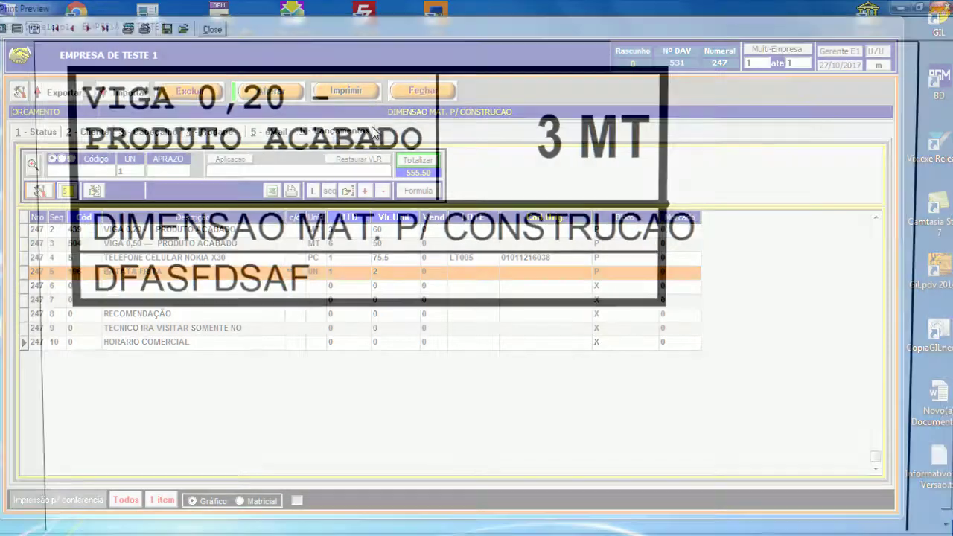
left_click(204, 26)
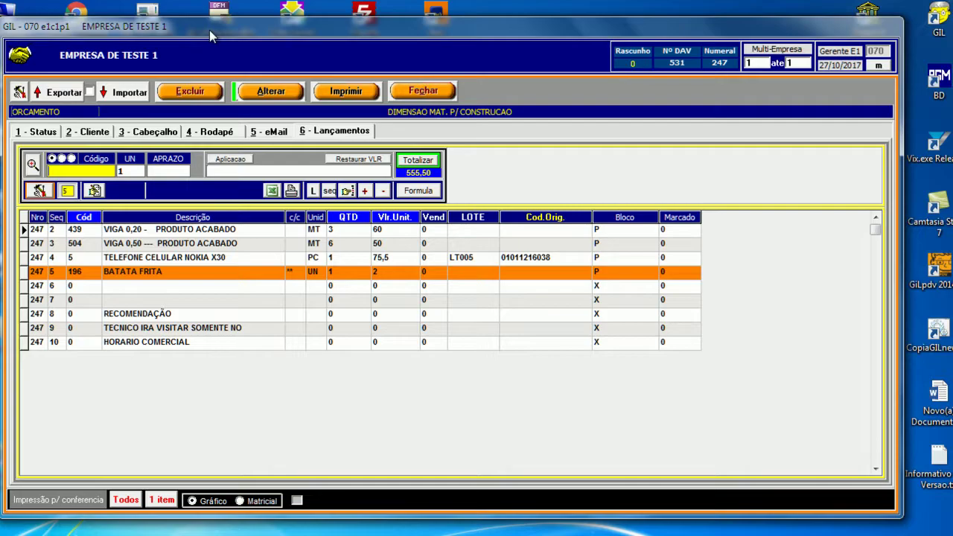
Review the quote's print environment configuration, close it without memorizing anything, and return to the quote's item entries.
left_click(19, 96)
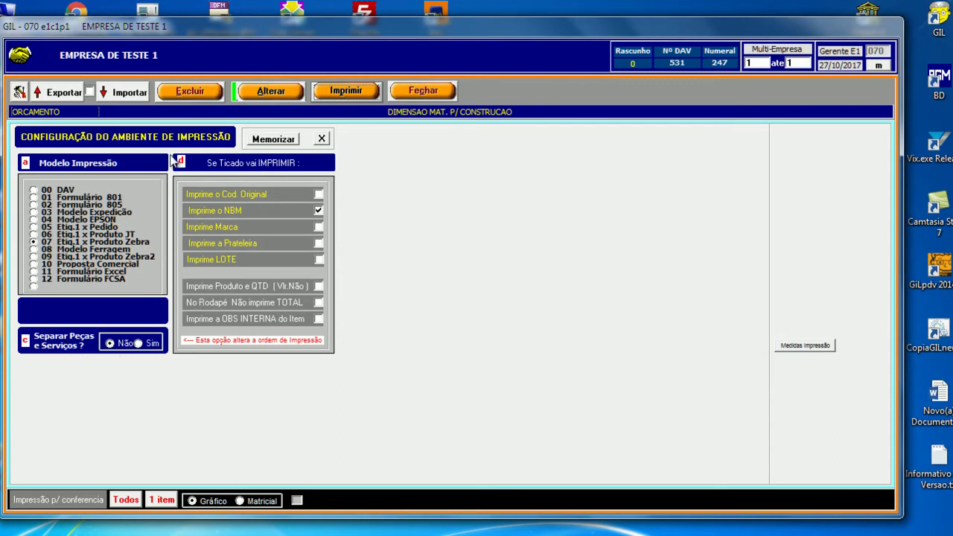
left_click(321, 141)
left_click(321, 139)
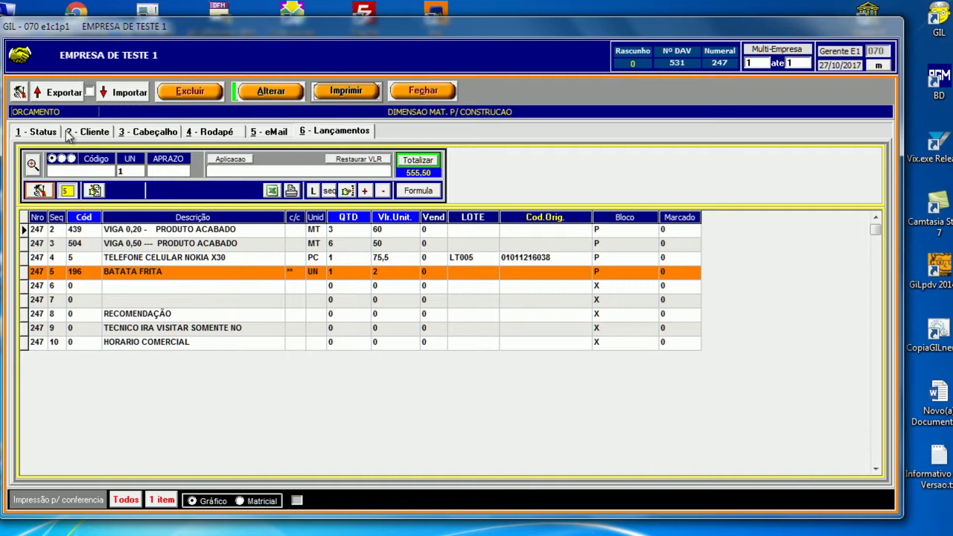
left_click(320, 132)
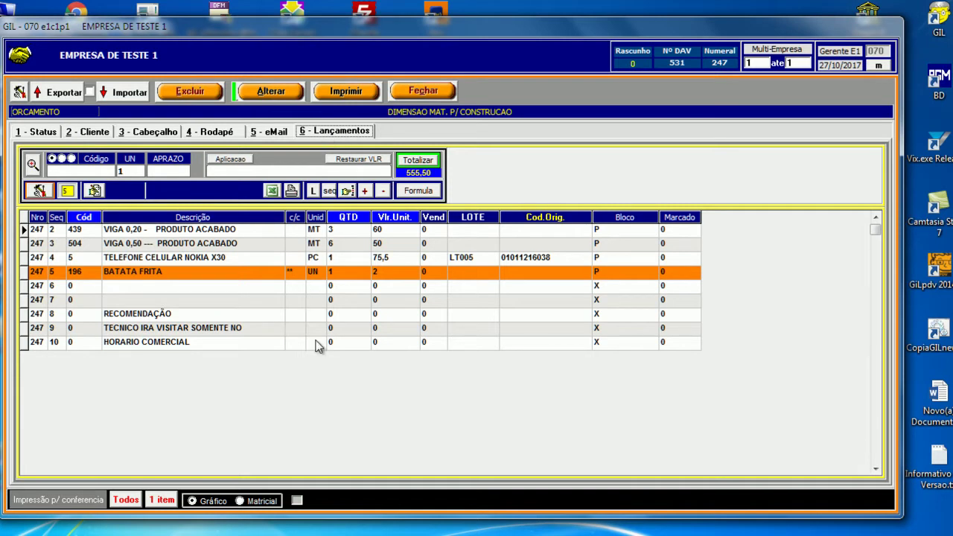
Export the DIMENSAO MAT. P/ CONSTRUCAO quote with its items as a DAV.
left_click(235, 244)
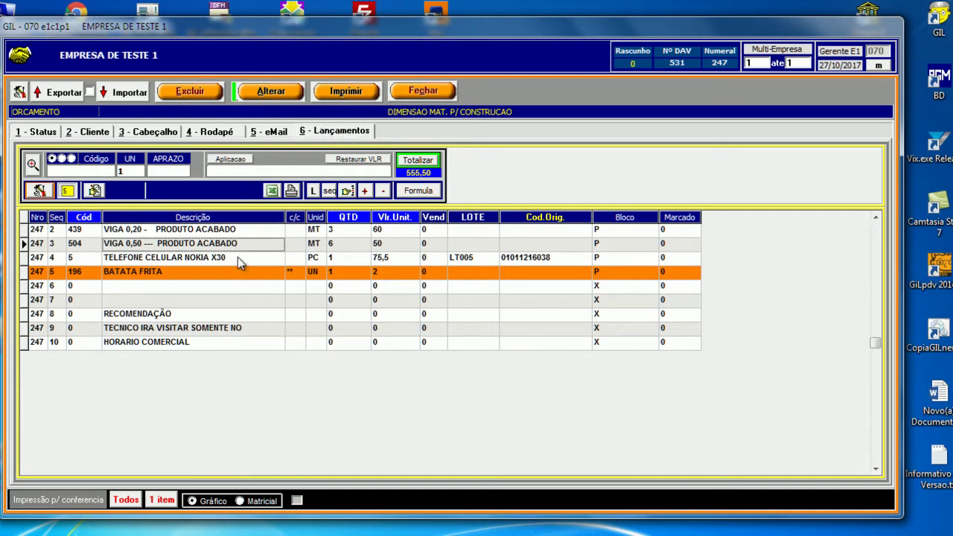
left_click(190, 259)
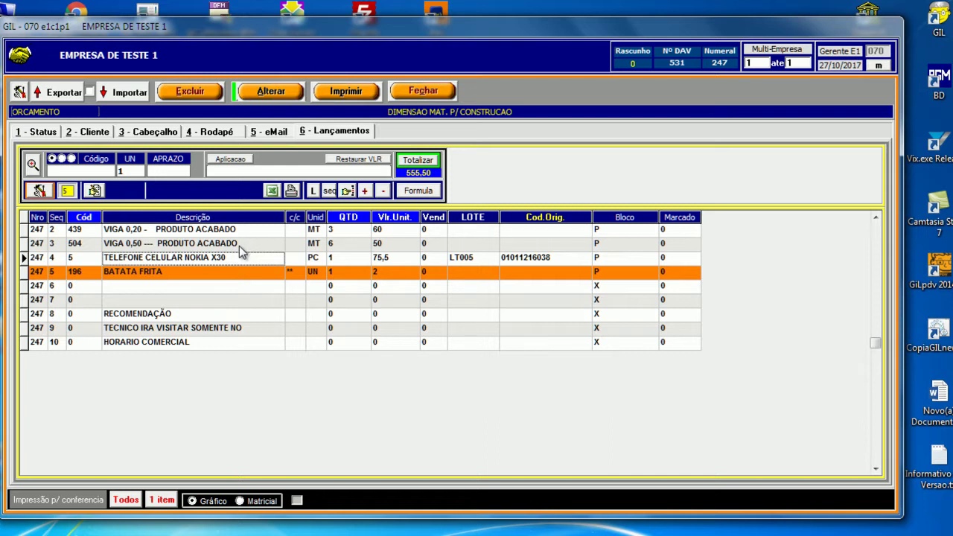
left_click(64, 97)
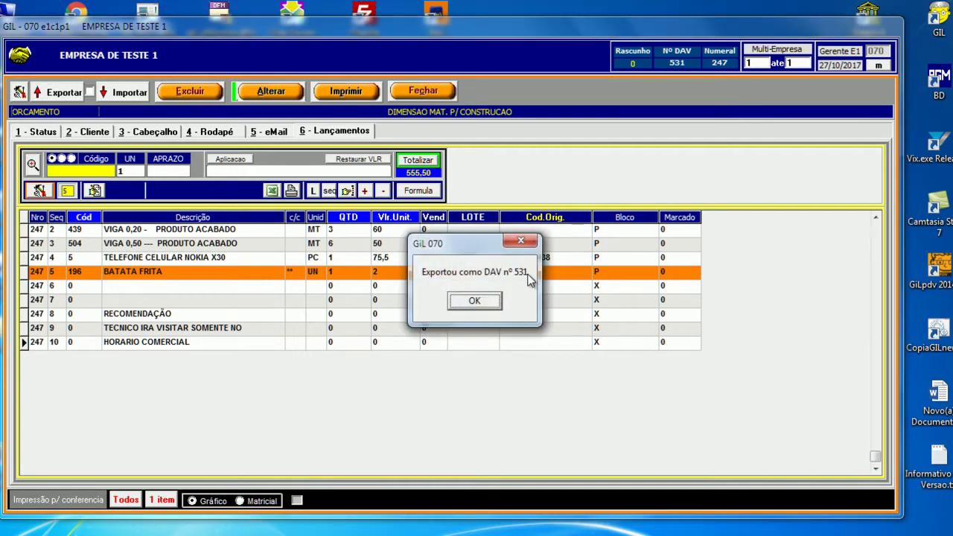
left_click(497, 300)
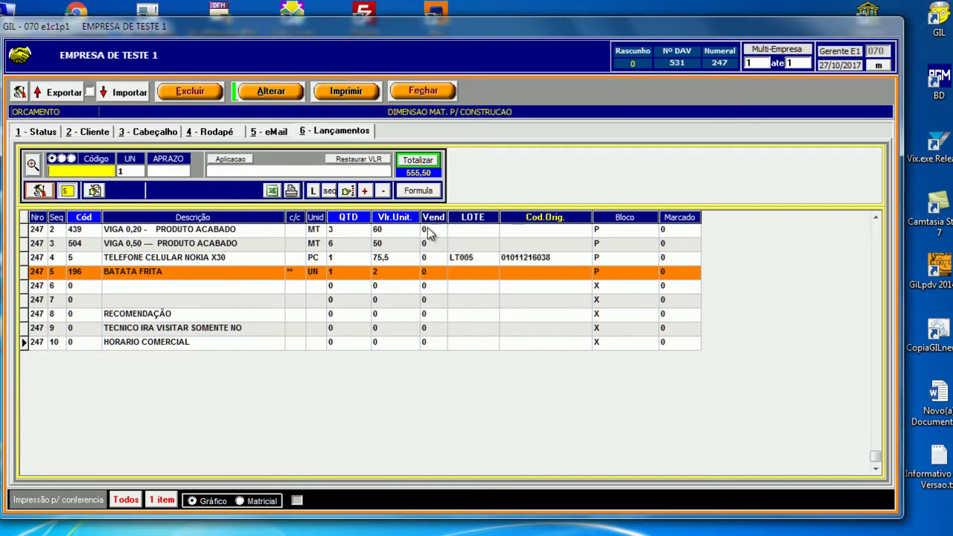
Leave the quote and the services module, and open the DAV list under the products of the 60: LANÇ/NOT module.
left_click(424, 93)
left_click(425, 97)
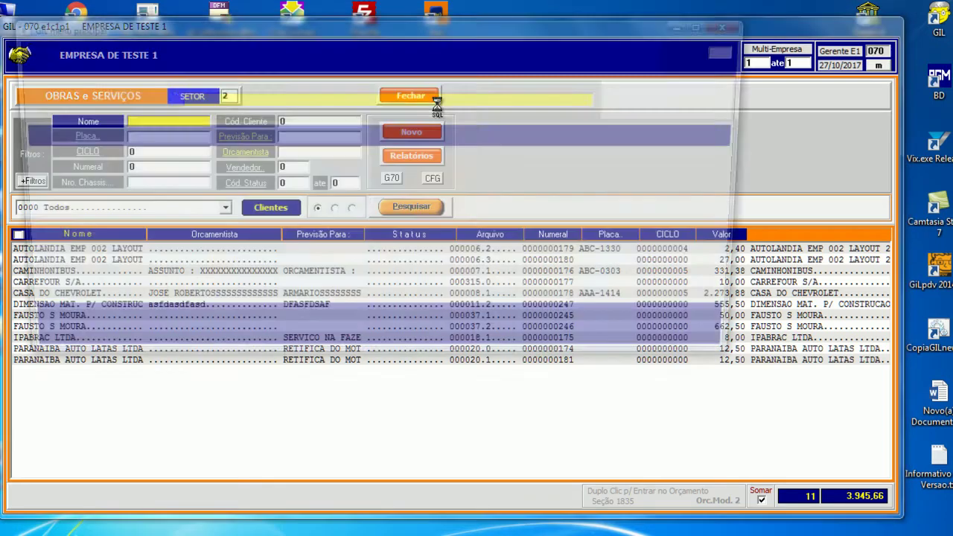
left_click(214, 473)
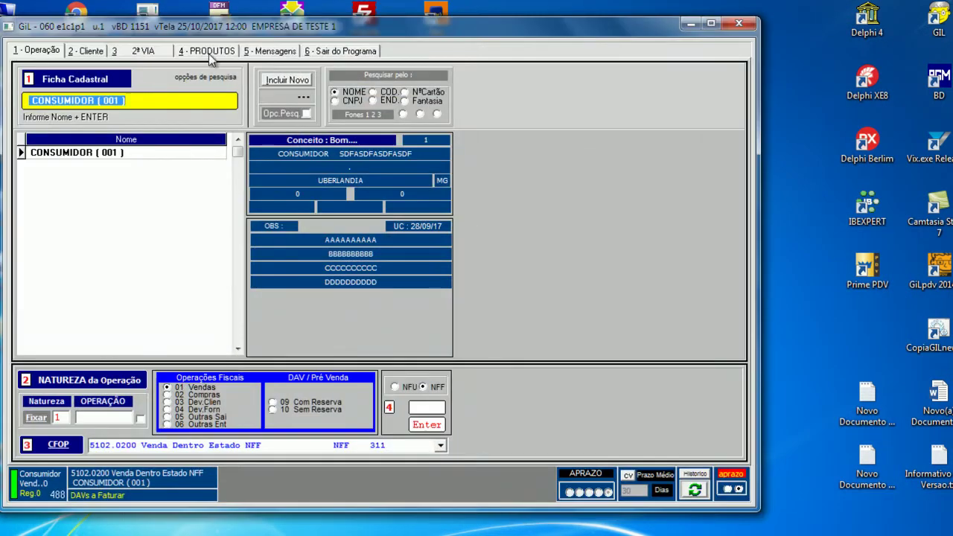
left_click(207, 52)
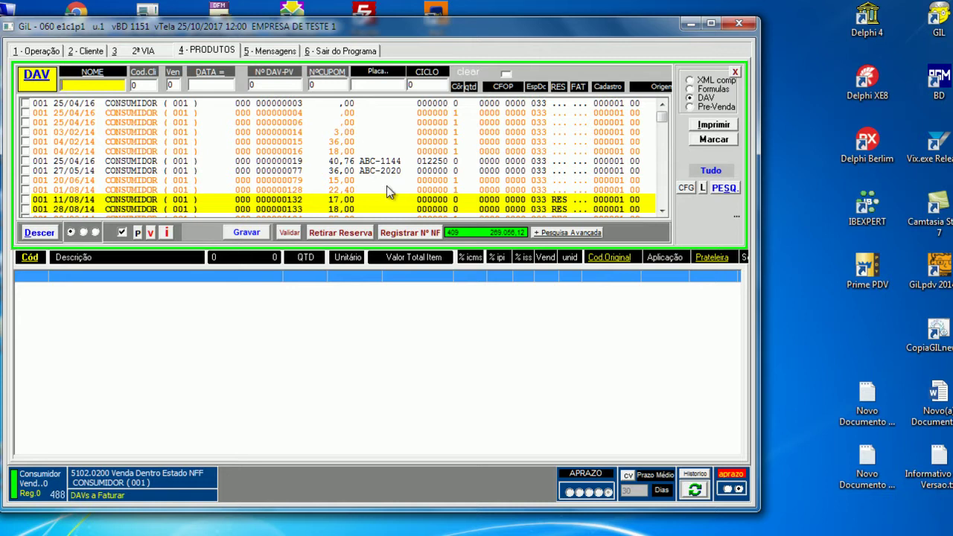
Look through the pending DAV list for the DIMENSAO MAT. P/ CONSTRUCAO customer's document.
left_click(662, 205)
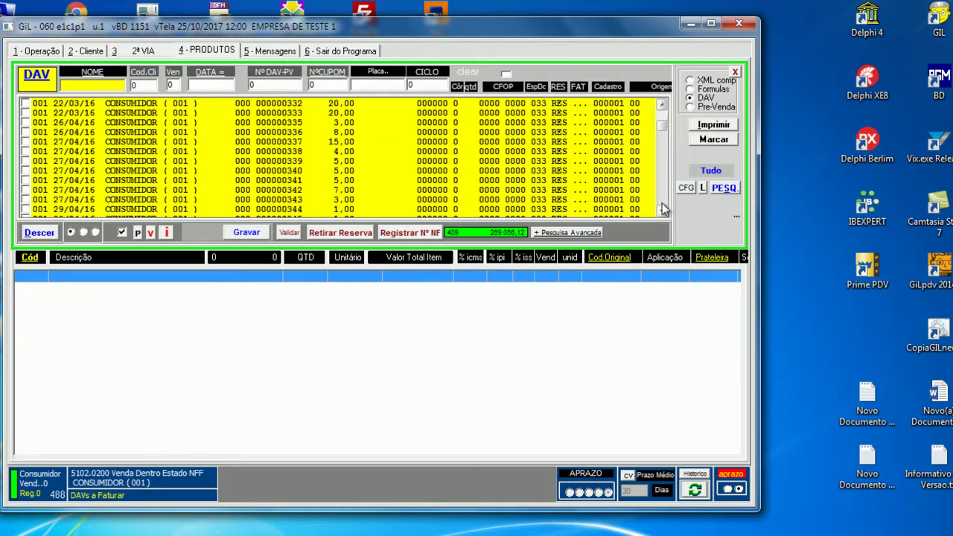
left_click(662, 204)
left_click(662, 204)
left_click(662, 205)
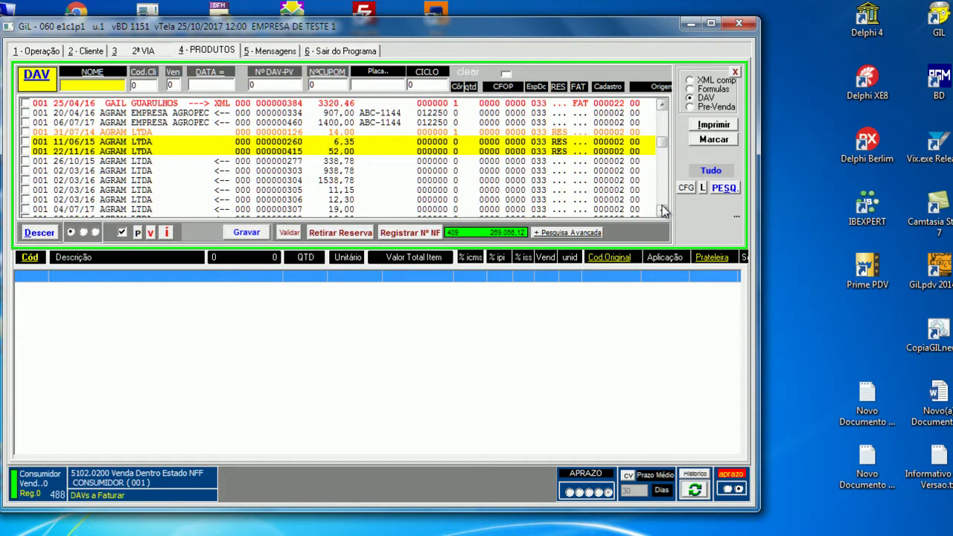
left_click(662, 211)
left_click(662, 211)
left_click(662, 211)
left_click(662, 210)
left_click(662, 178)
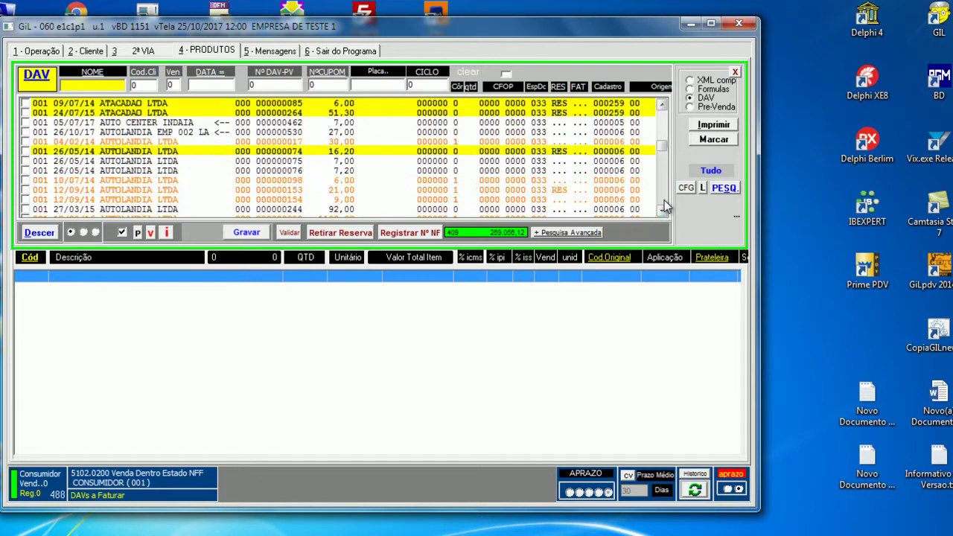
left_click(662, 179)
left_click(663, 179)
left_click(663, 179)
left_click_drag(665, 173, 675, 206)
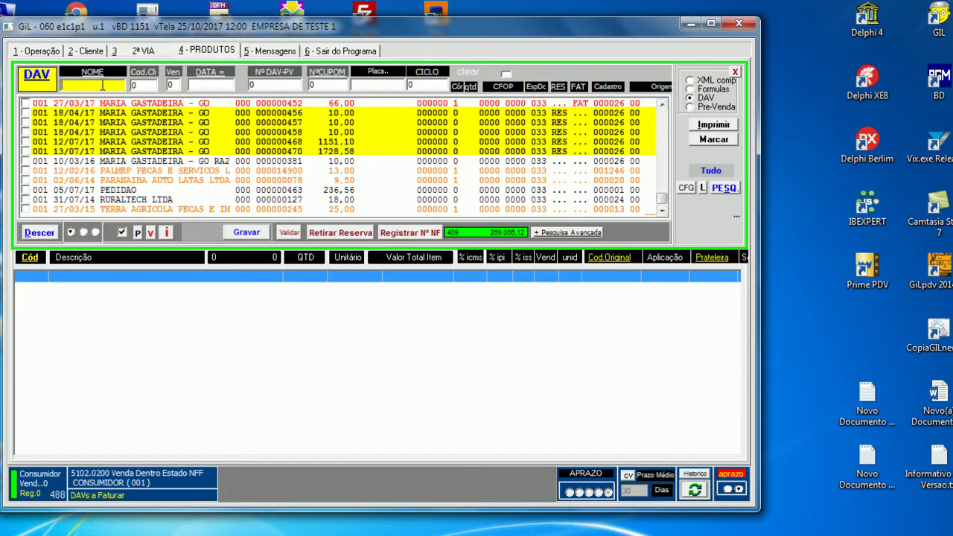
Filter the DAVs by the name DIMENS and load the one dated 27/10/17, skipping the unregistered products.
type("ENS")
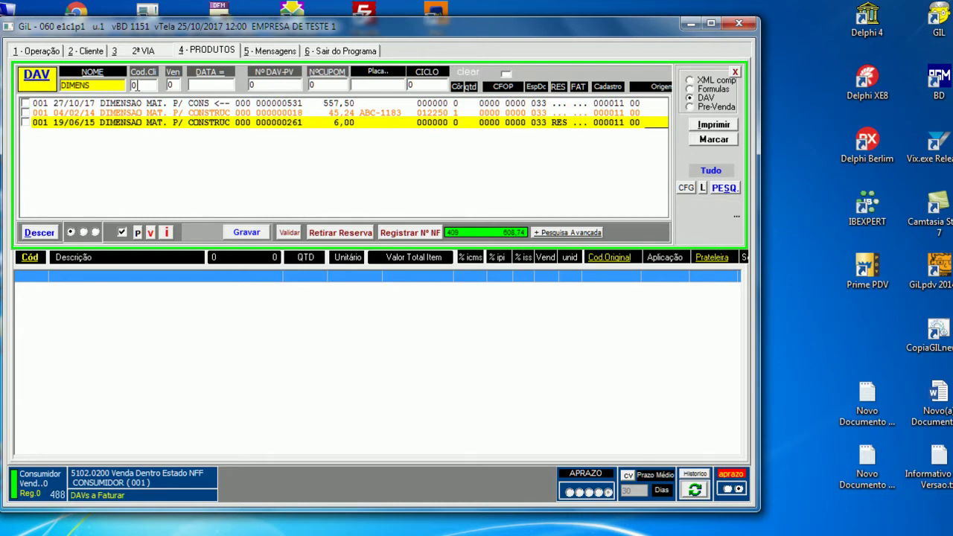
left_click(26, 102)
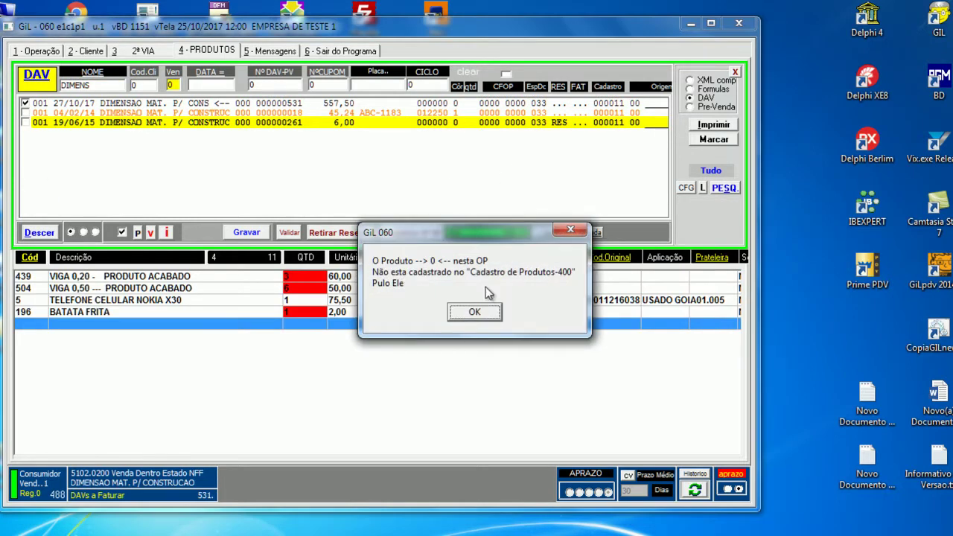
left_click(481, 315)
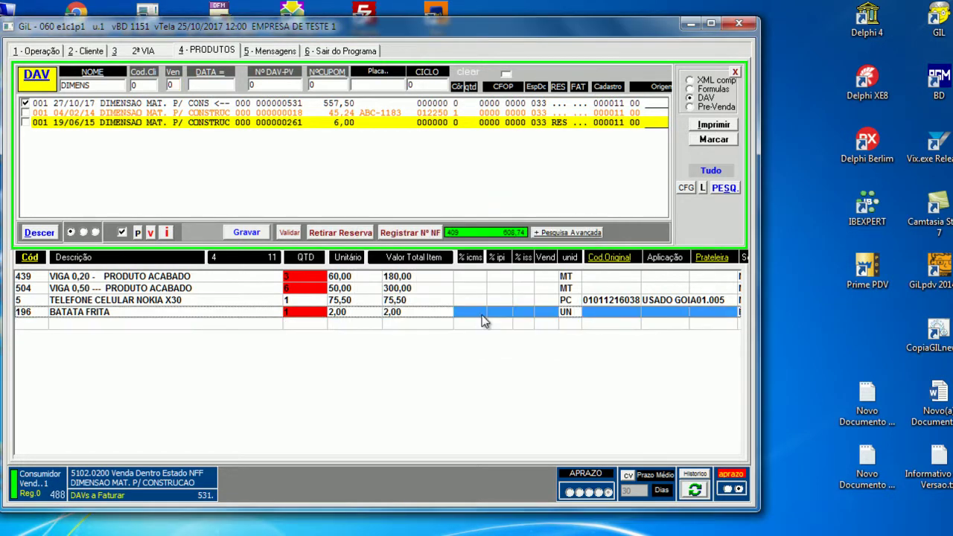
Close the DAV list and check the imported items, note value and customer record of the sale.
left_click(370, 292)
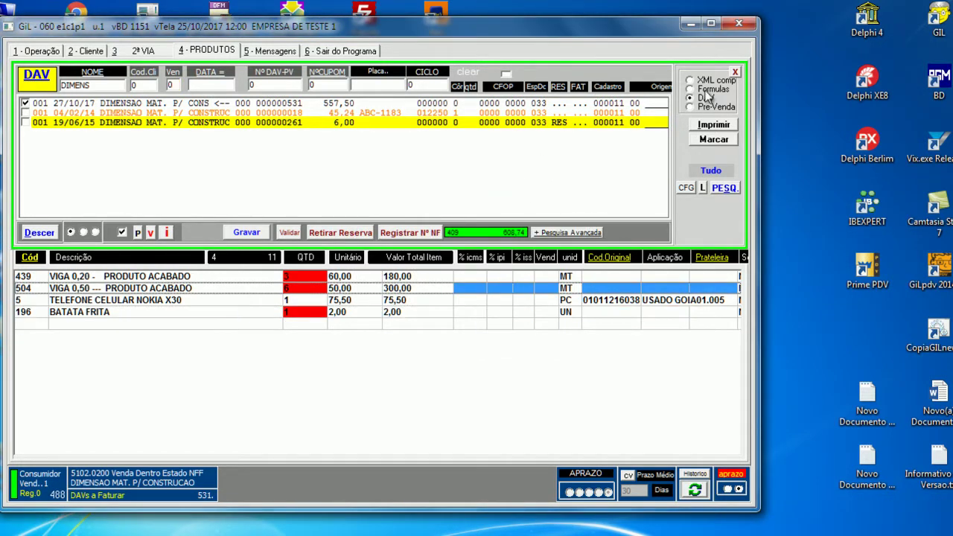
left_click(736, 73)
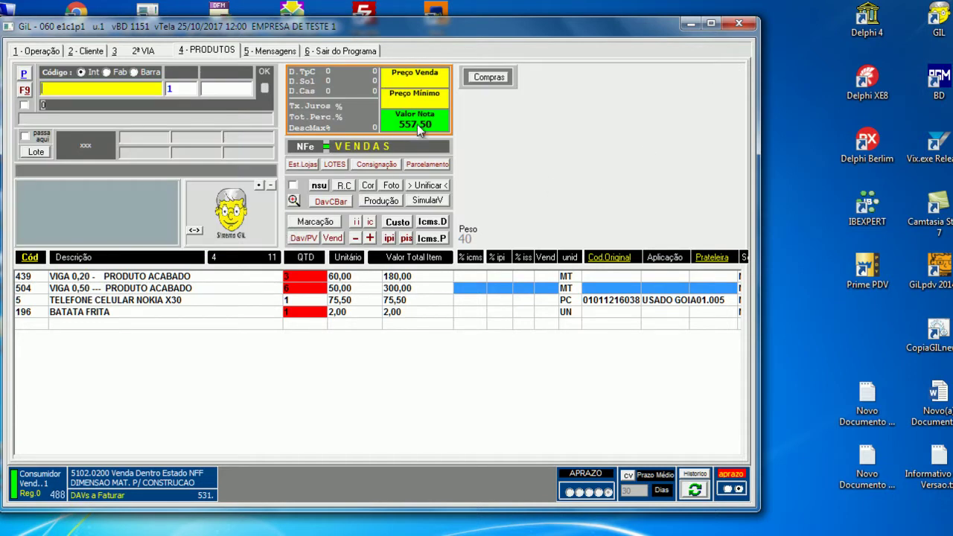
left_click(56, 51)
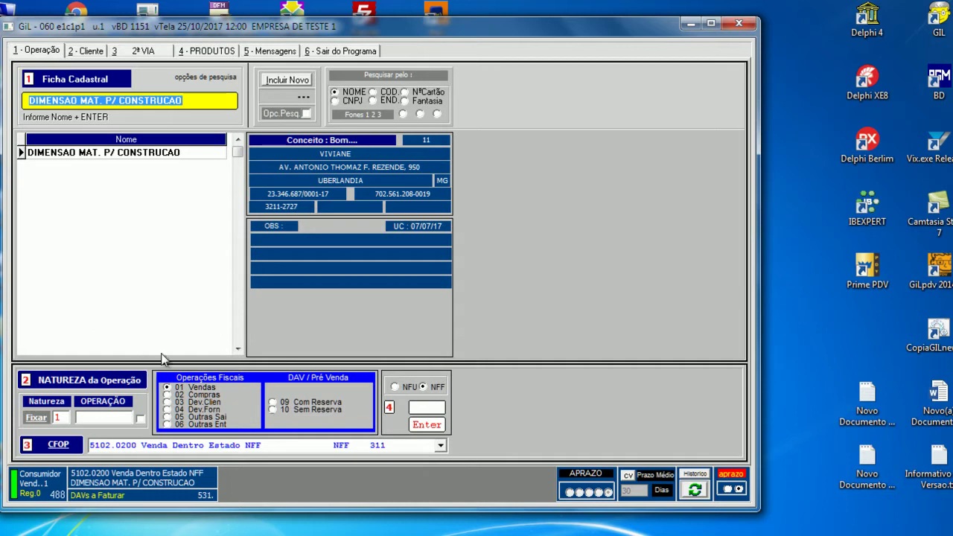
left_click(233, 53)
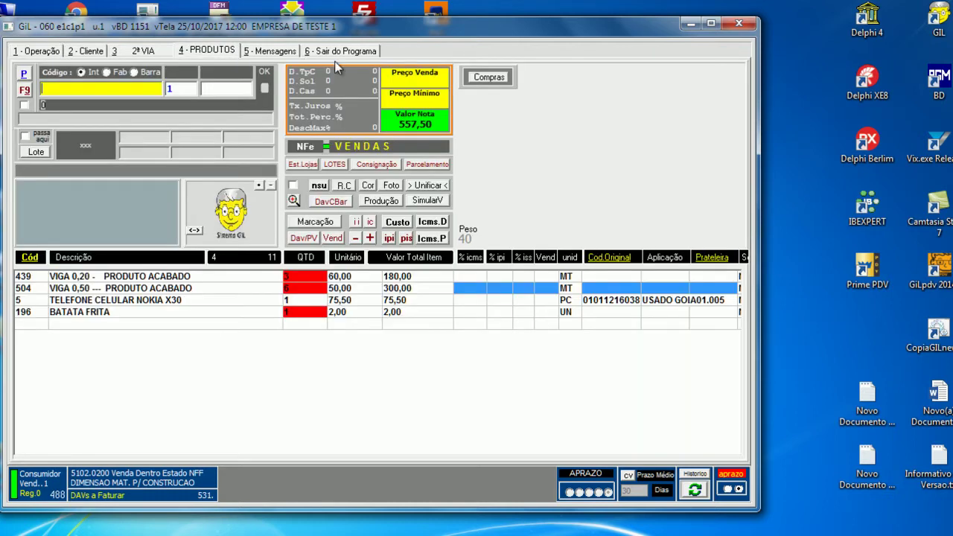
Exit the 60: LANÇ/NOT module and return to the system's main screen.
left_click(372, 51)
left_click(399, 88)
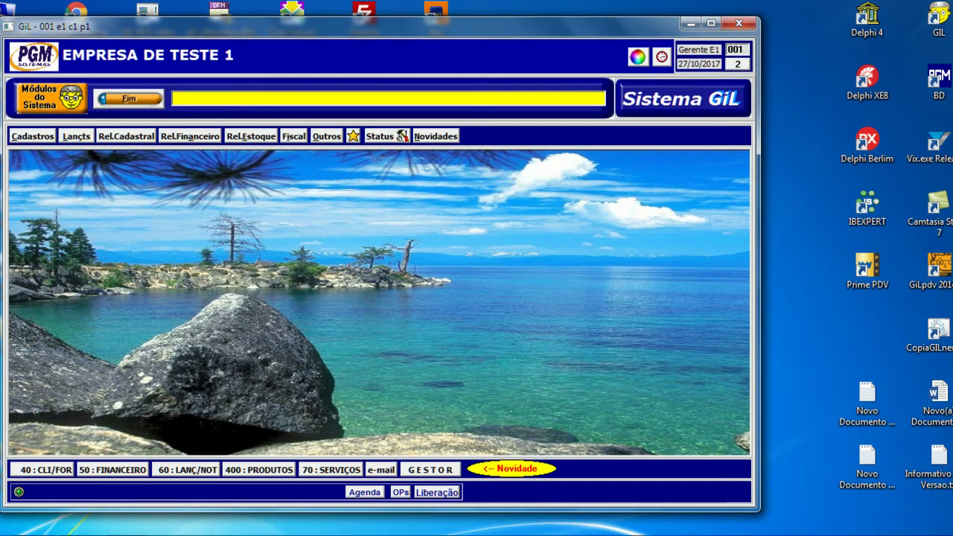
left_click(726, 535)
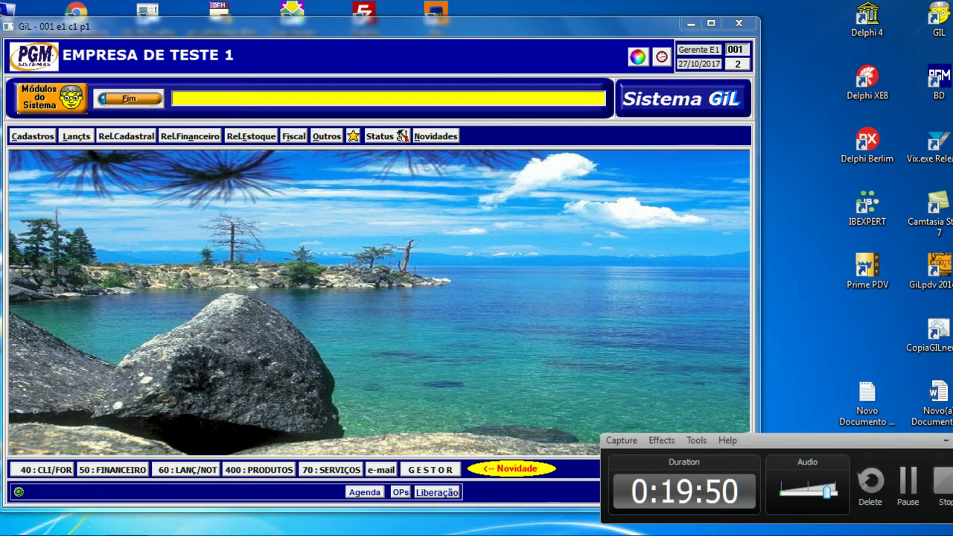